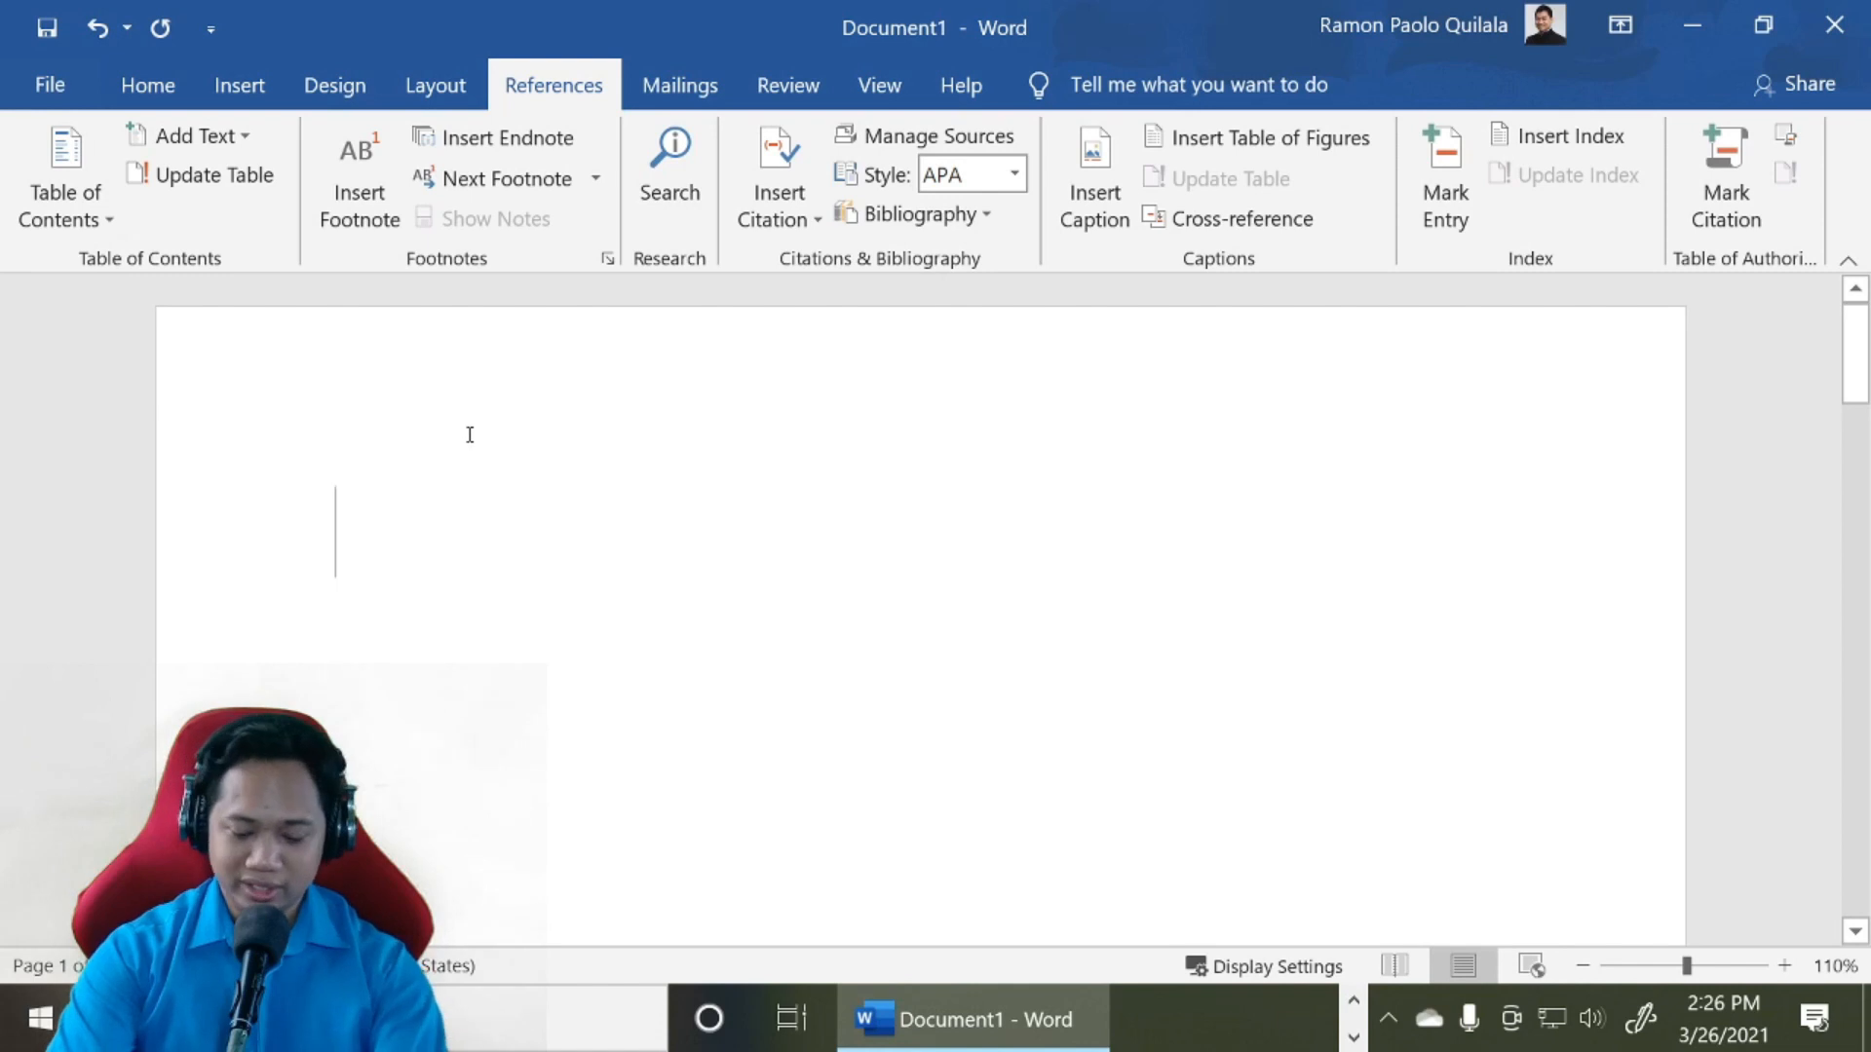
Remove the empty lines above the list of source details at the start of the document
key(Delete)
key(Delete)
key(Delete)
key(Delete)
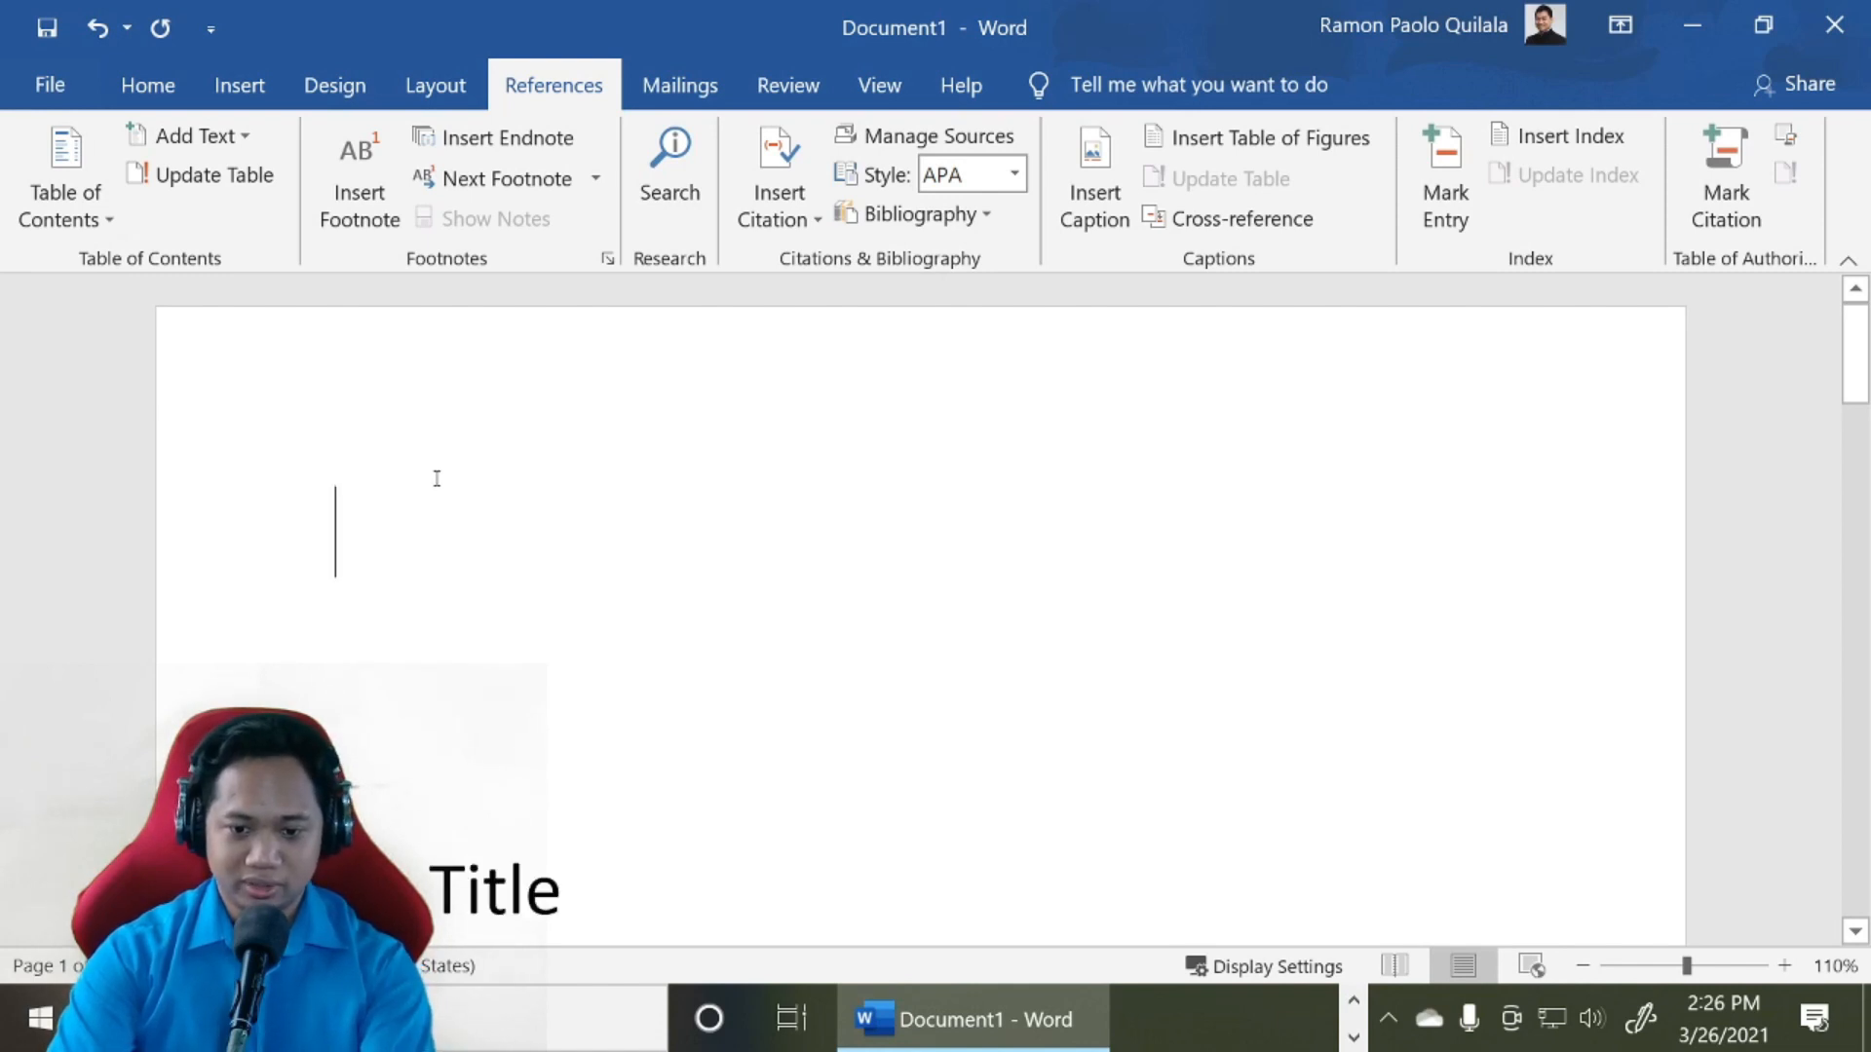
Review the list of source details needed for a citation and the filled-in example for the Input Hypothesis web page
scroll(608, 610, down, 1)
scroll(608, 610, down, 2)
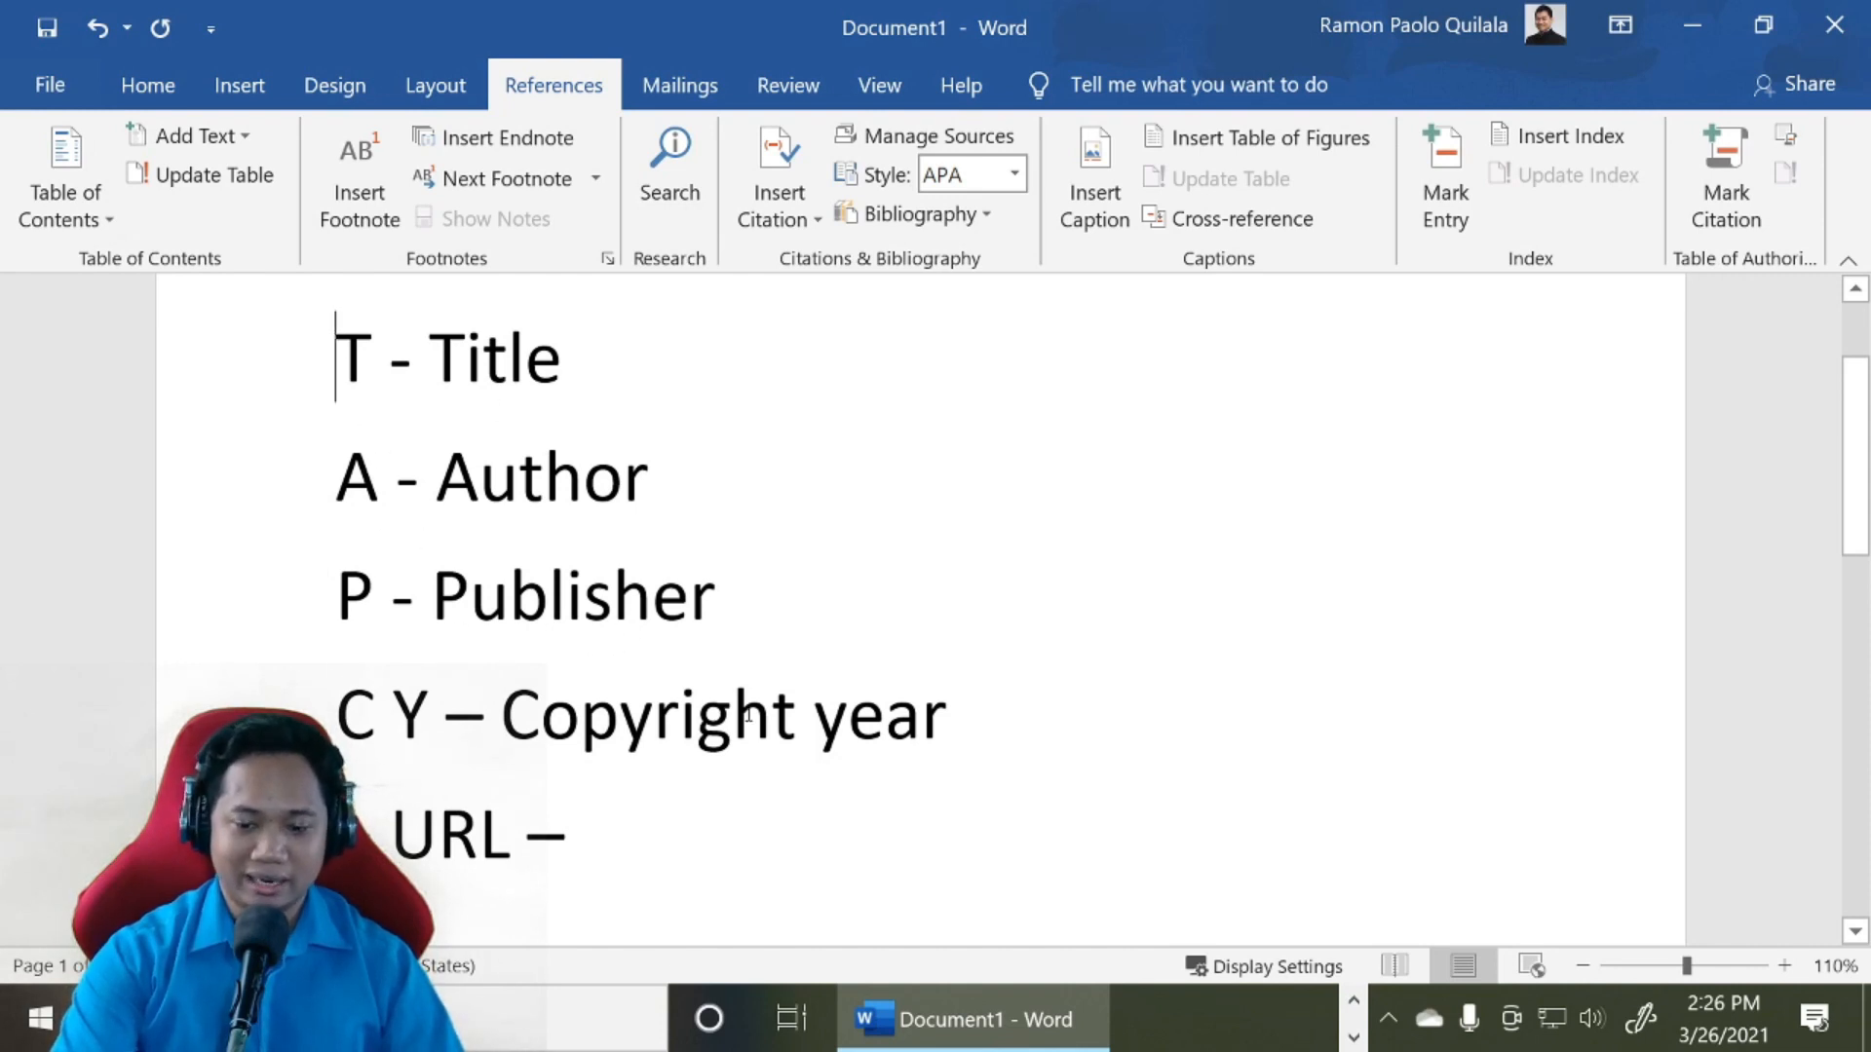
scroll(749, 720, down, 1)
scroll(749, 719, up, 1)
scroll(748, 719, up, 1)
scroll(748, 719, down, 1)
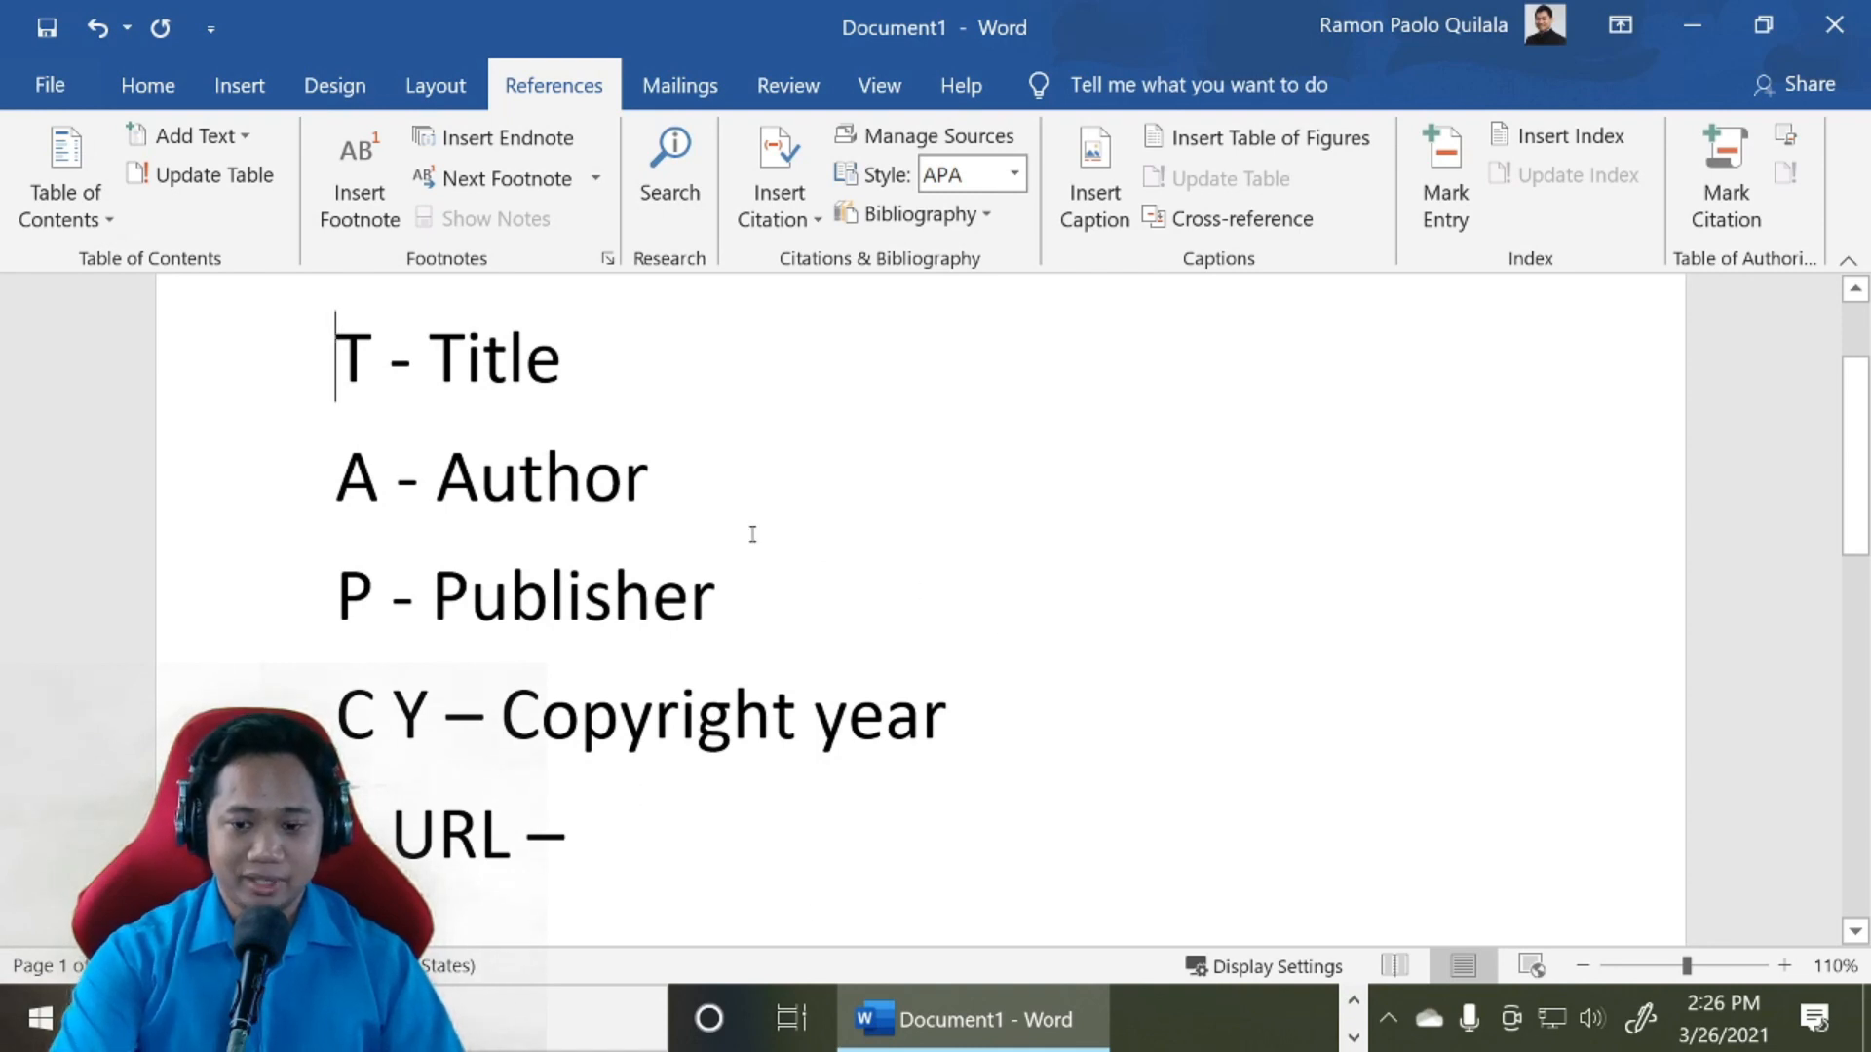
scroll(746, 584, down, 4)
scroll(769, 538, down, 3)
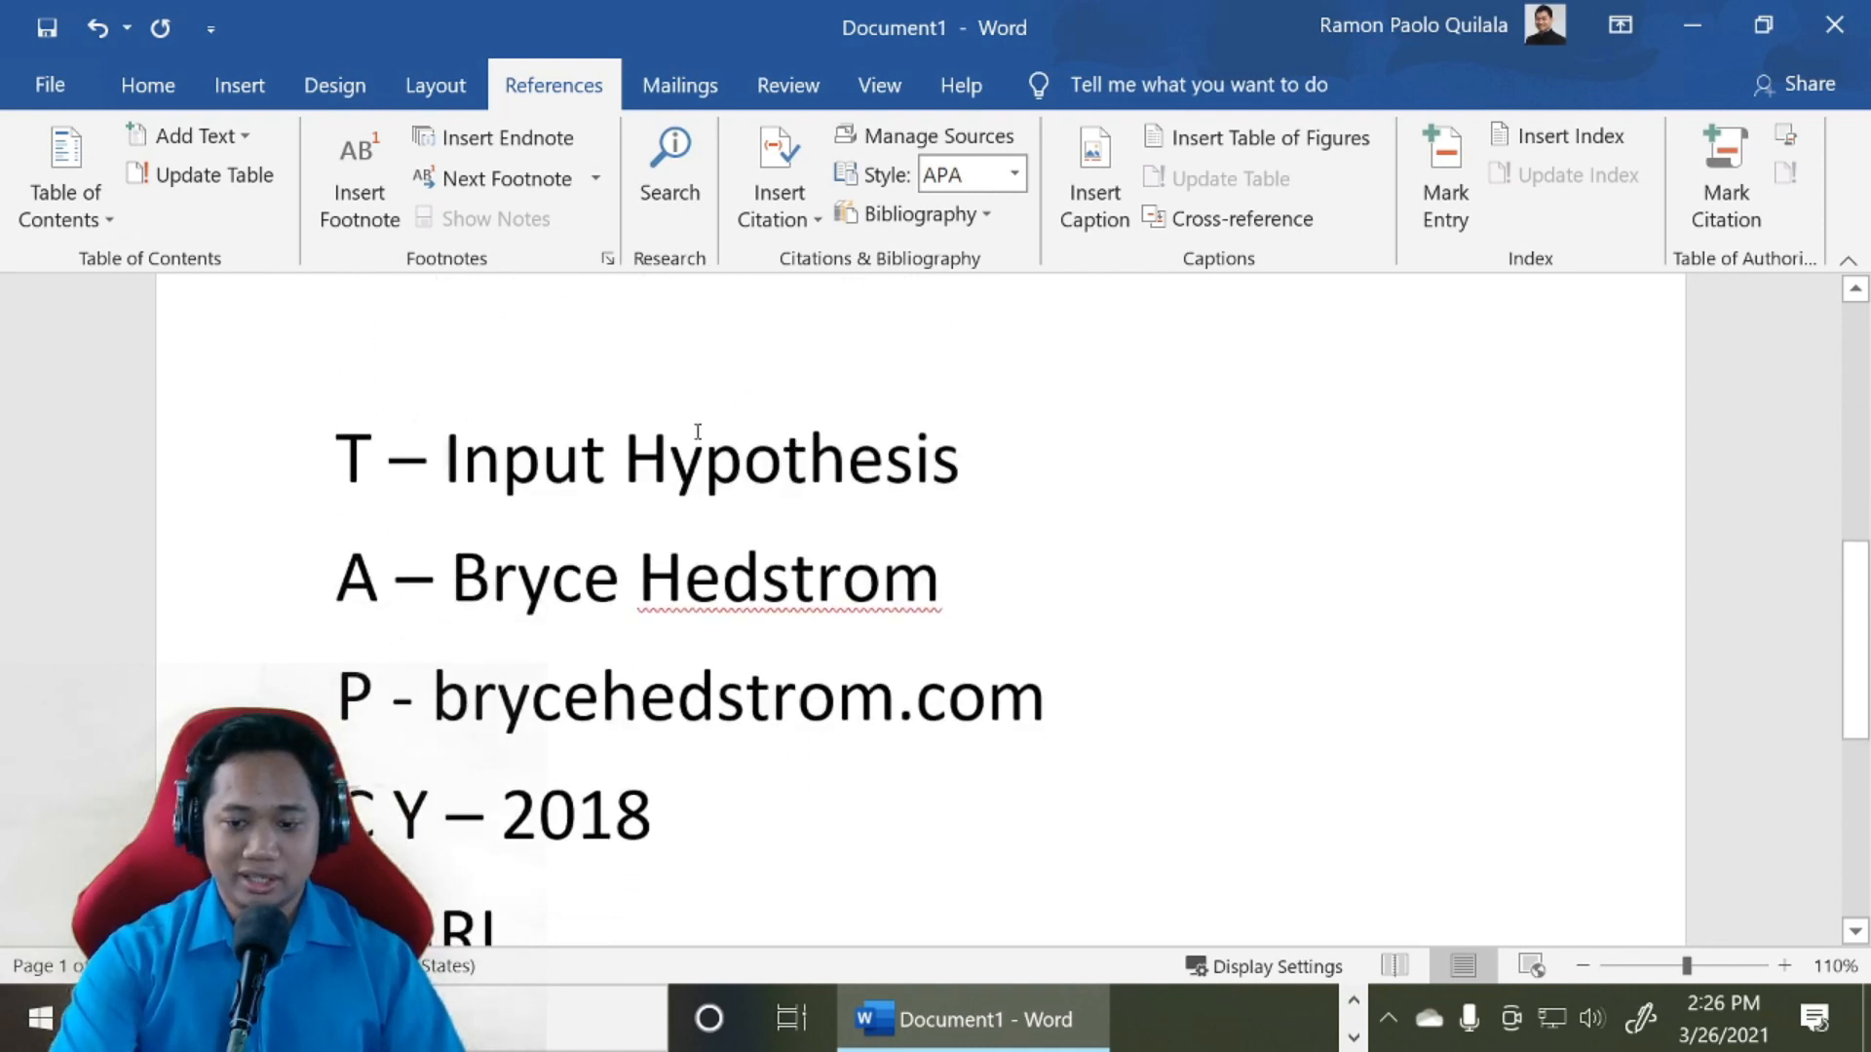
scroll(693, 421, up, 1)
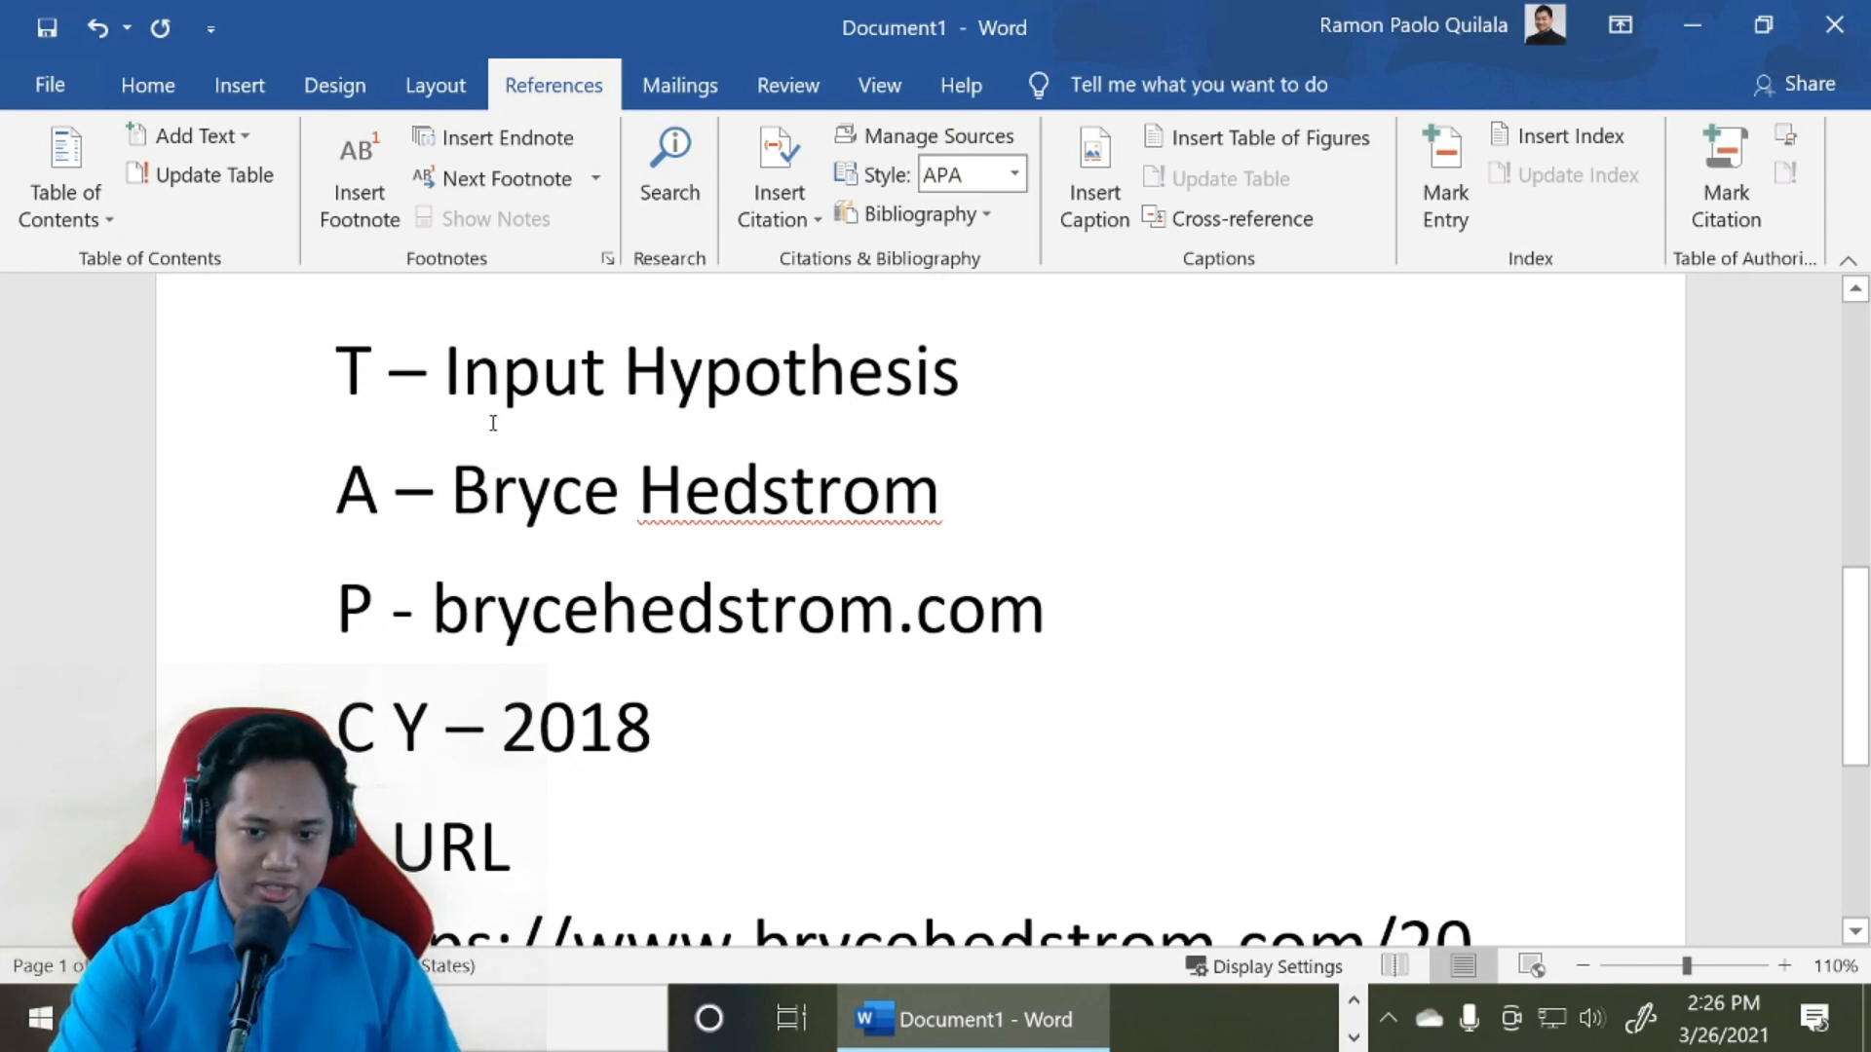
scroll(513, 484, down, 1)
scroll(509, 489, up, 1)
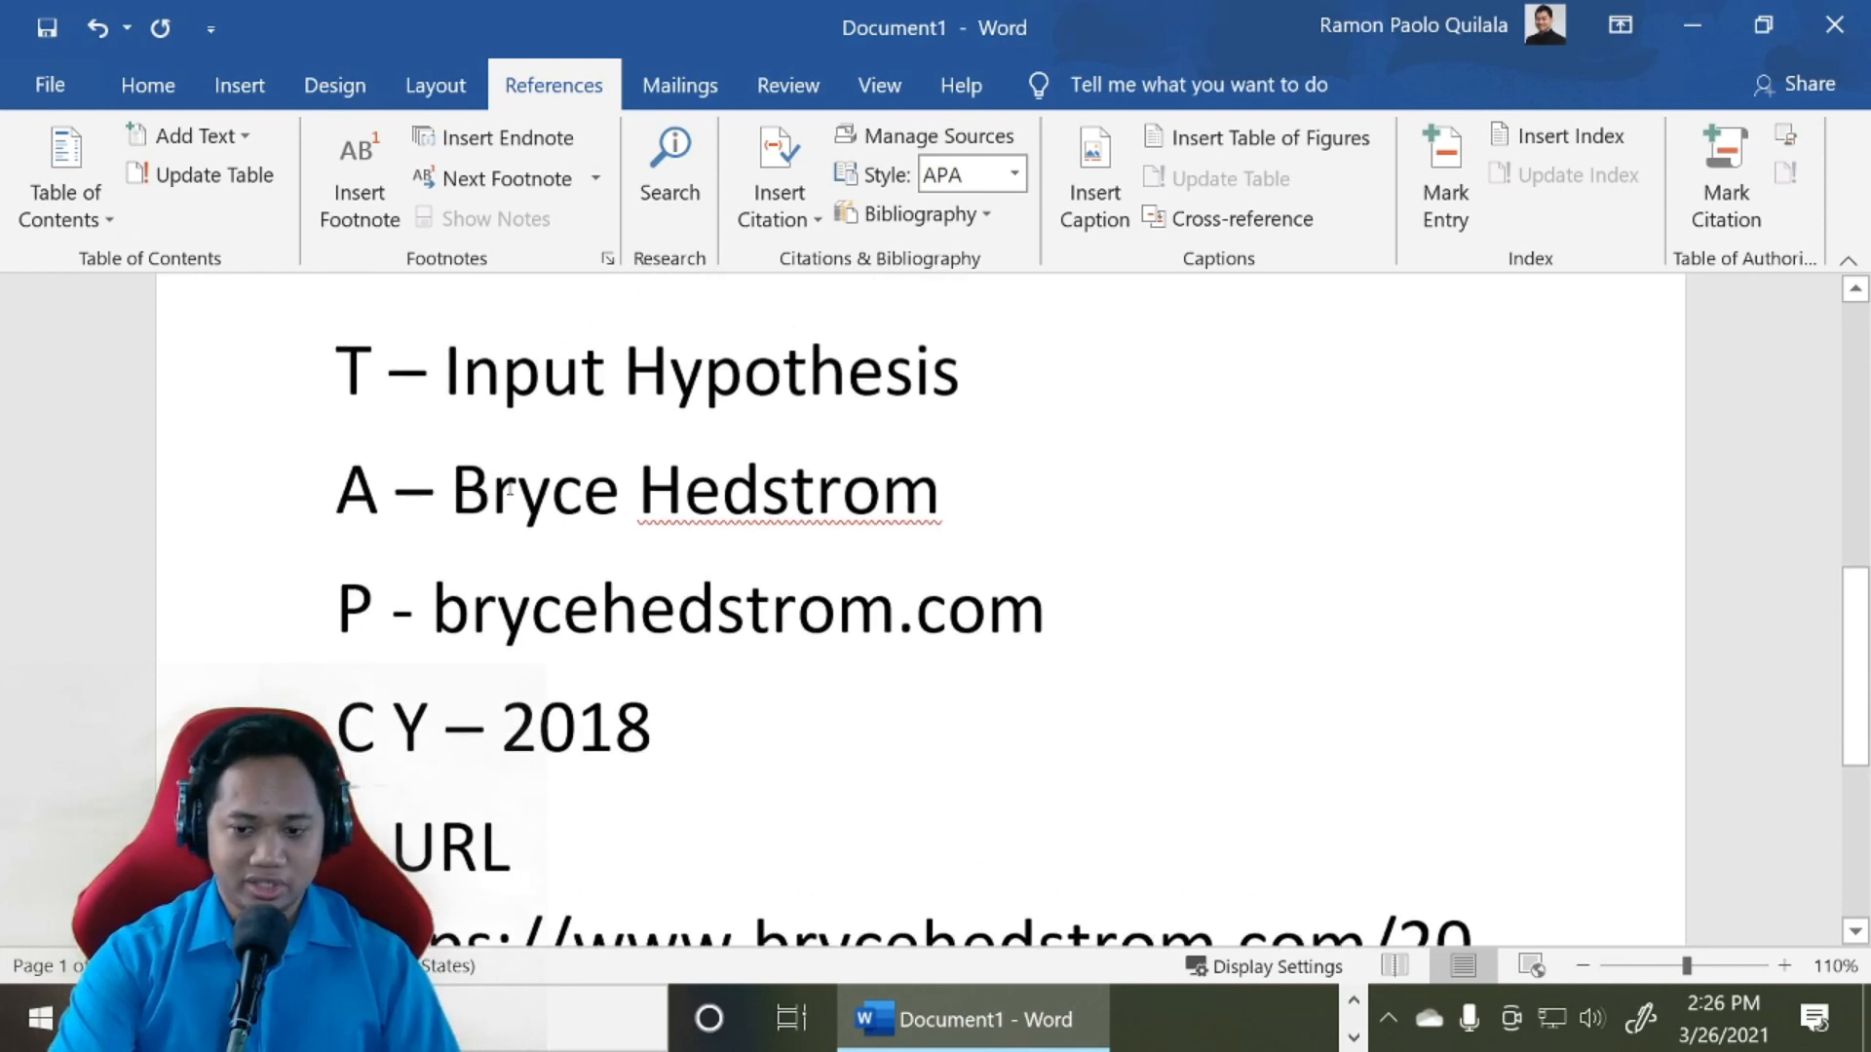
scroll(617, 532, down, 1)
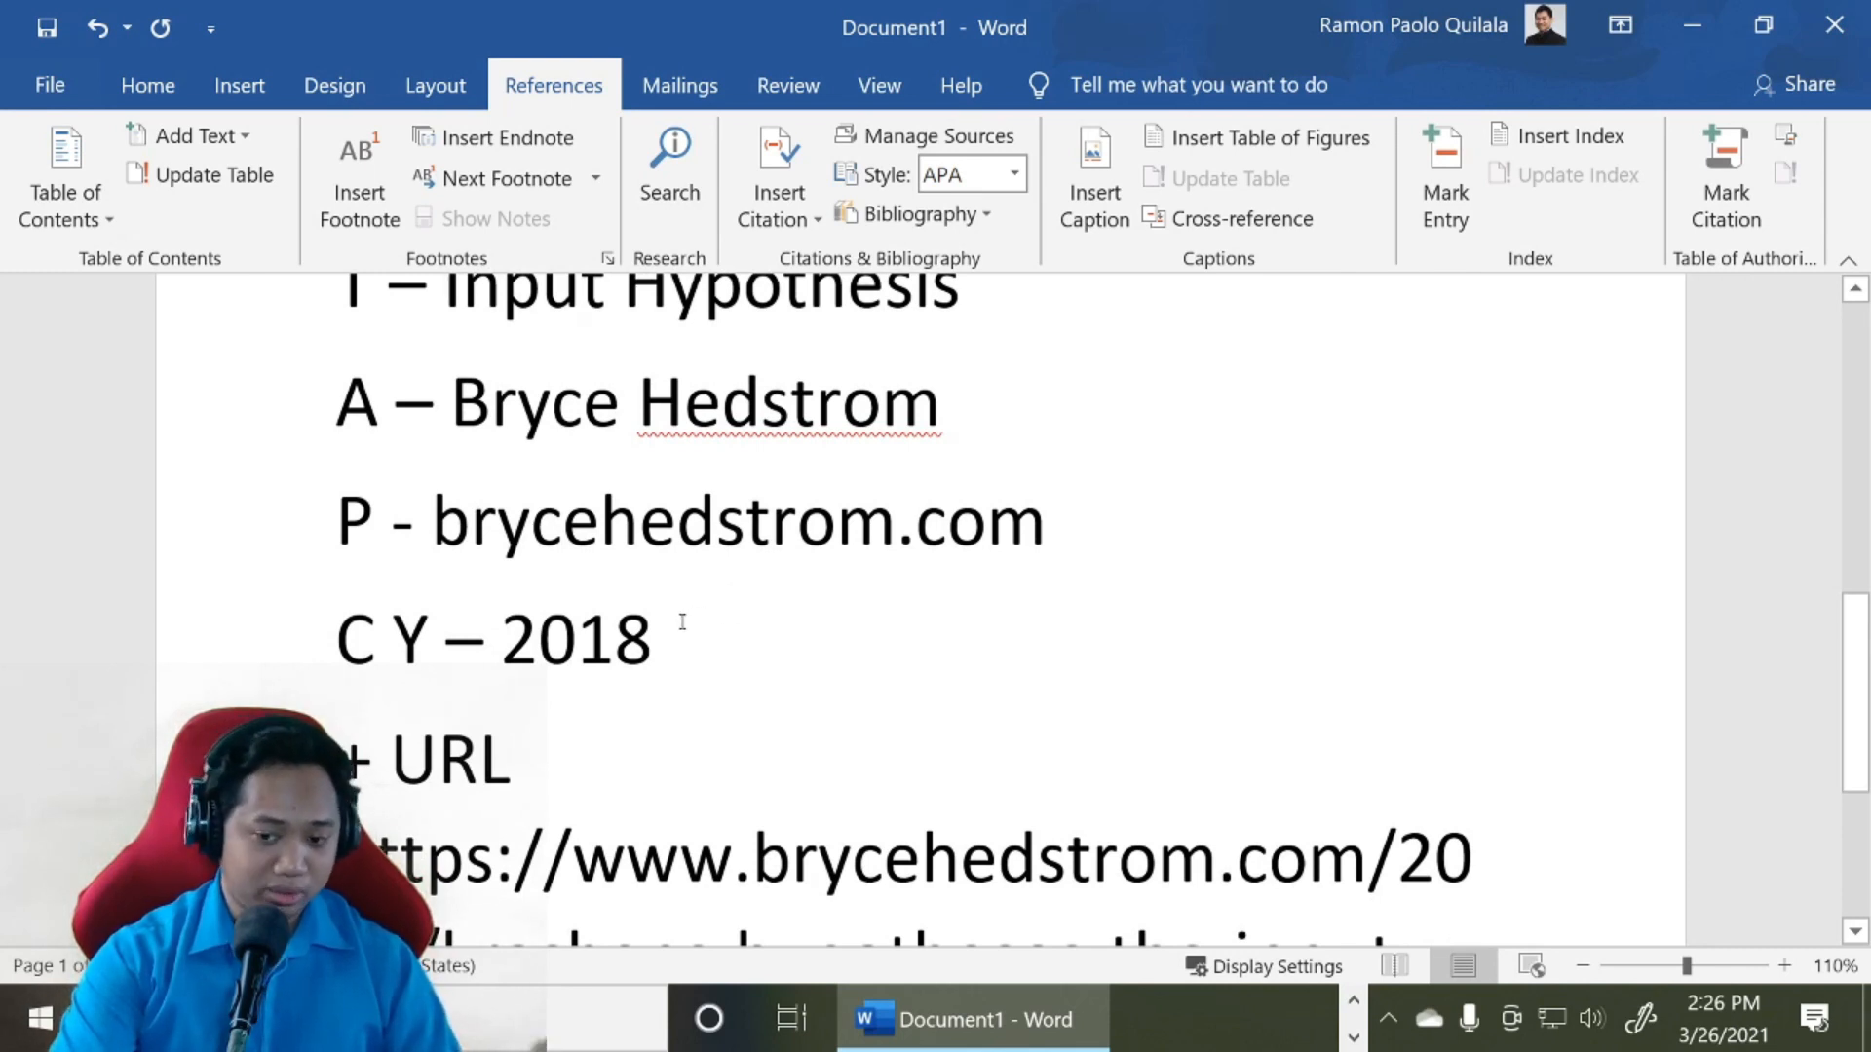
scroll(834, 745, down, 1)
scroll(832, 738, down, 1)
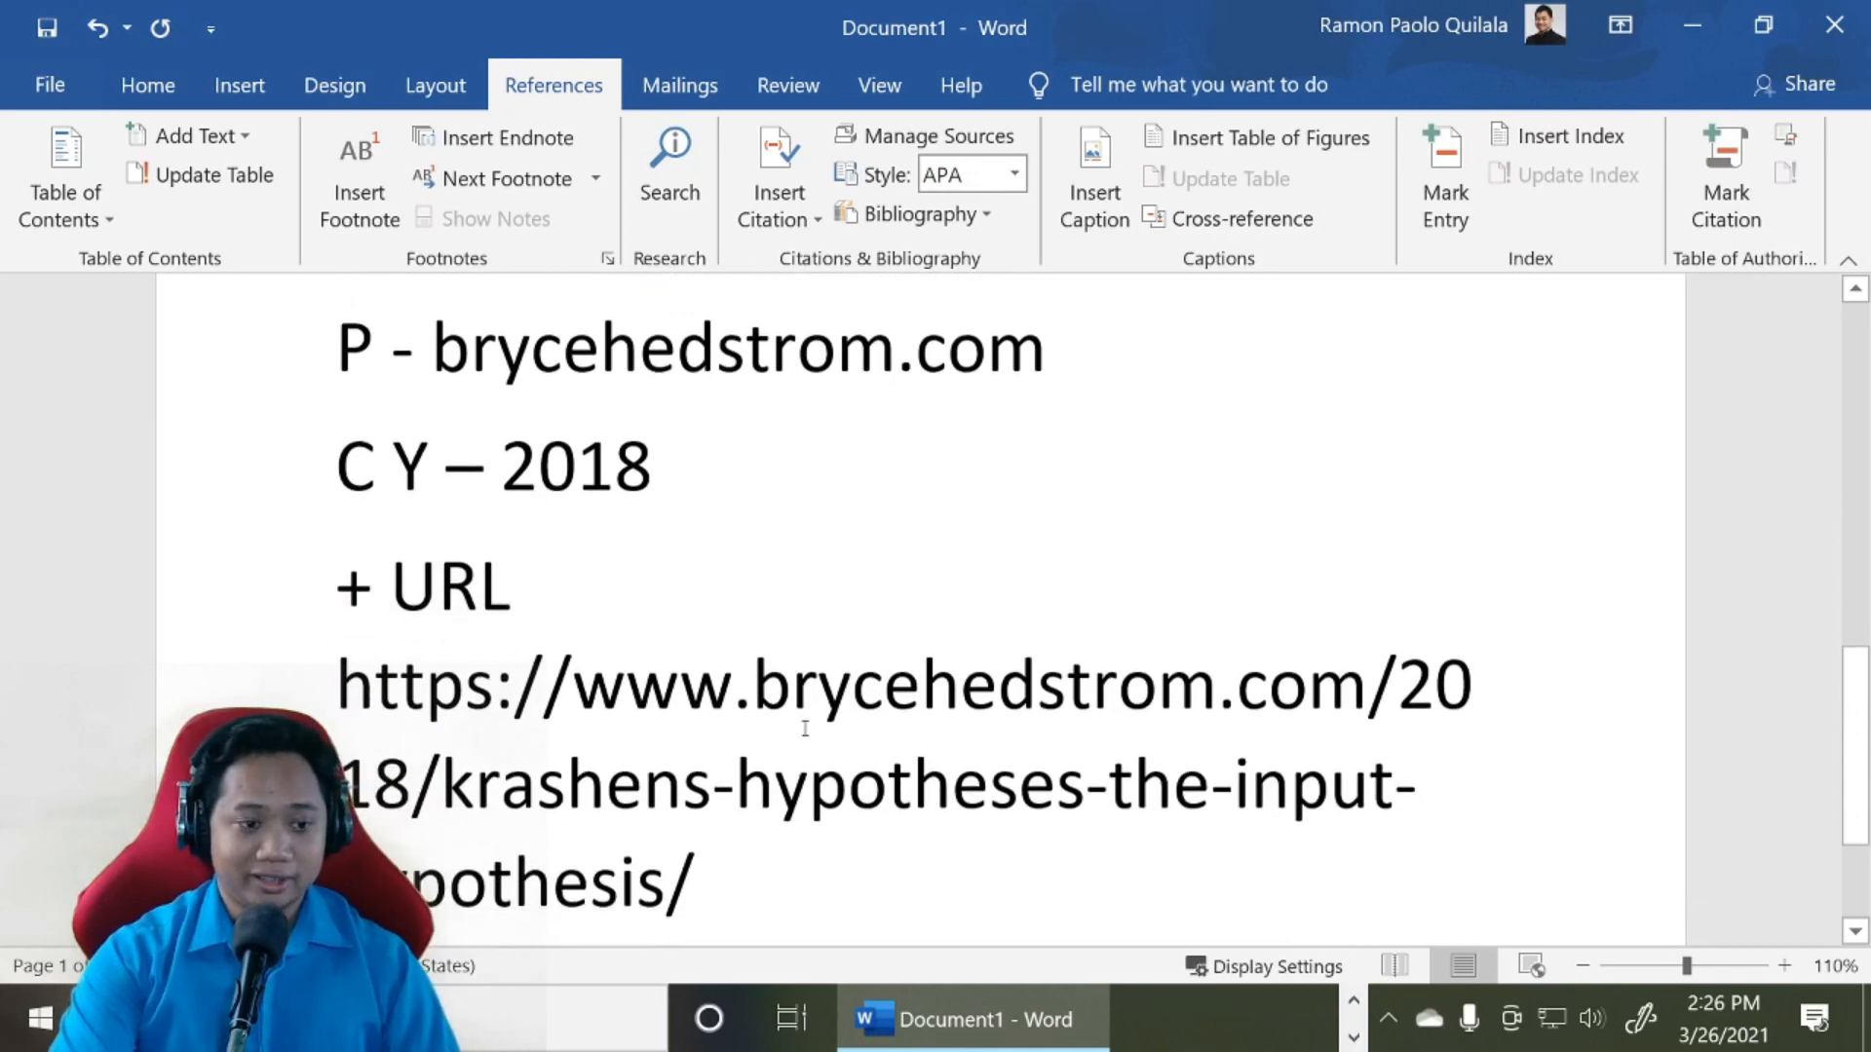
scroll(393, 694, down, 1)
scroll(674, 580, up, 1)
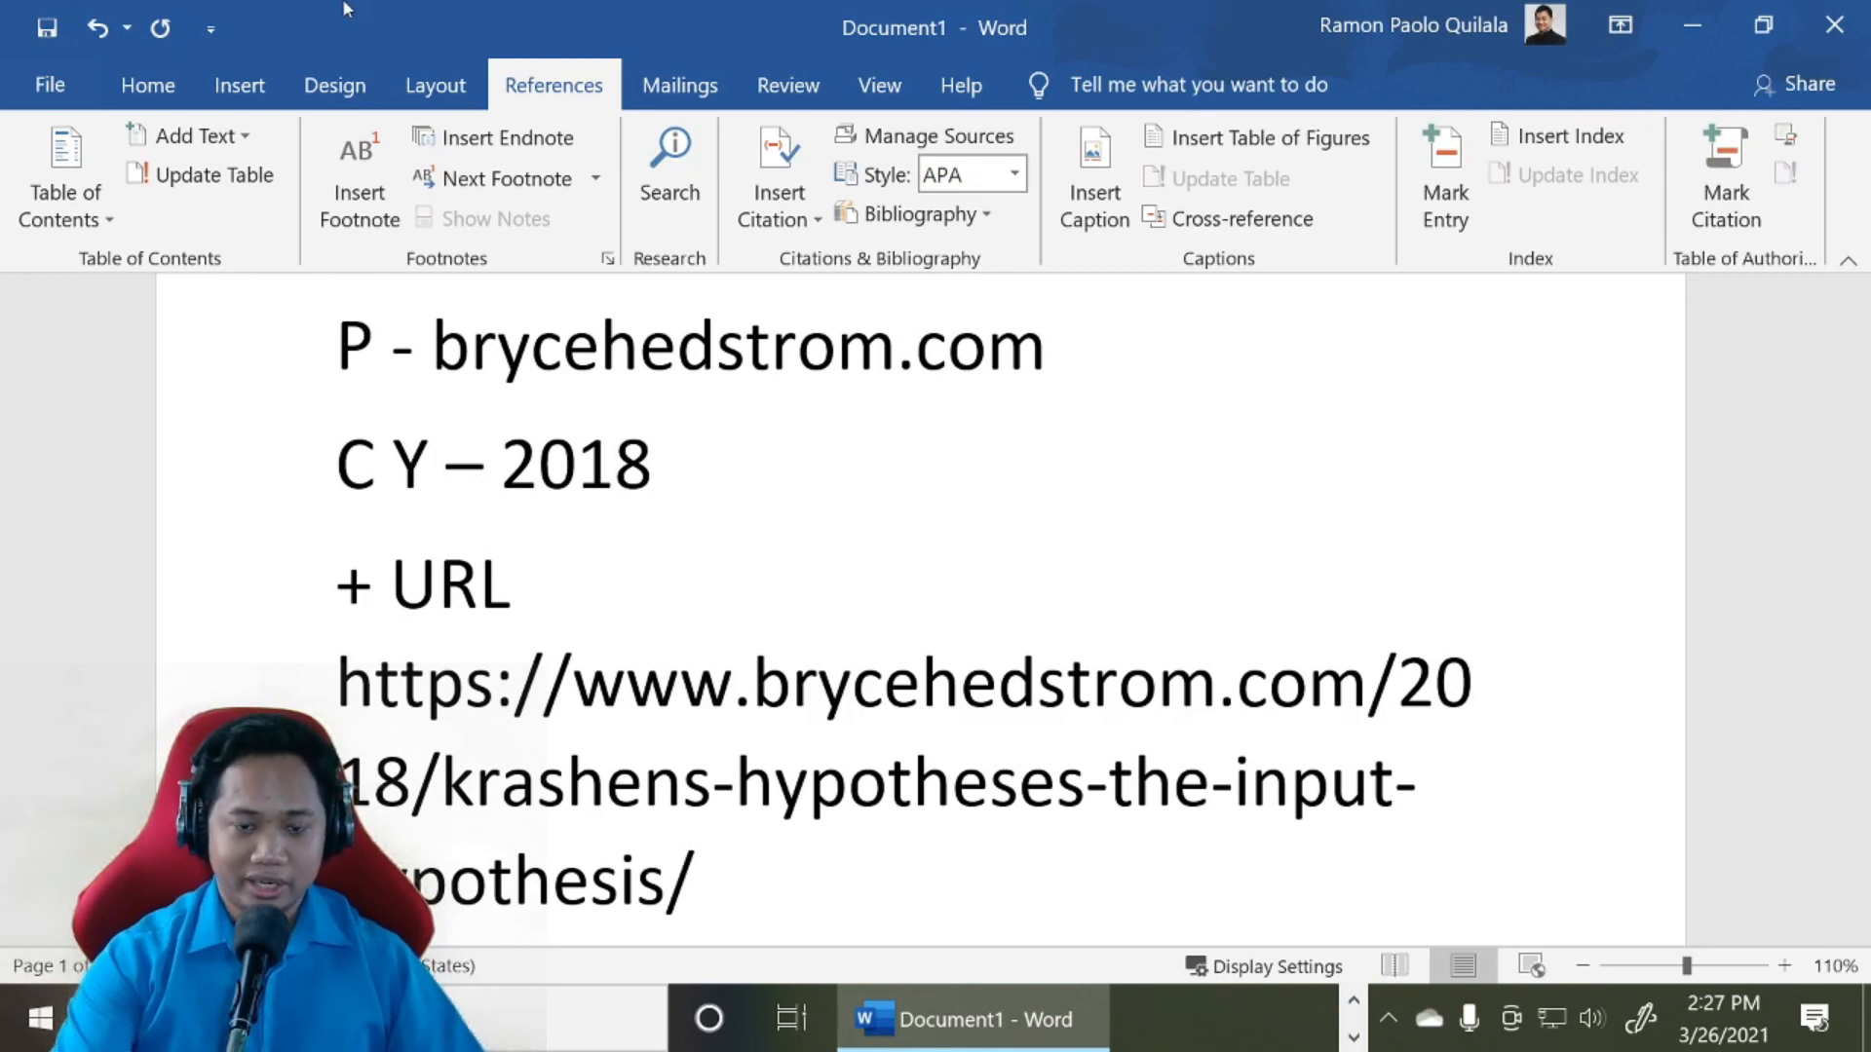
Create a new source through the source manager and set its type to Web site
click(148, 86)
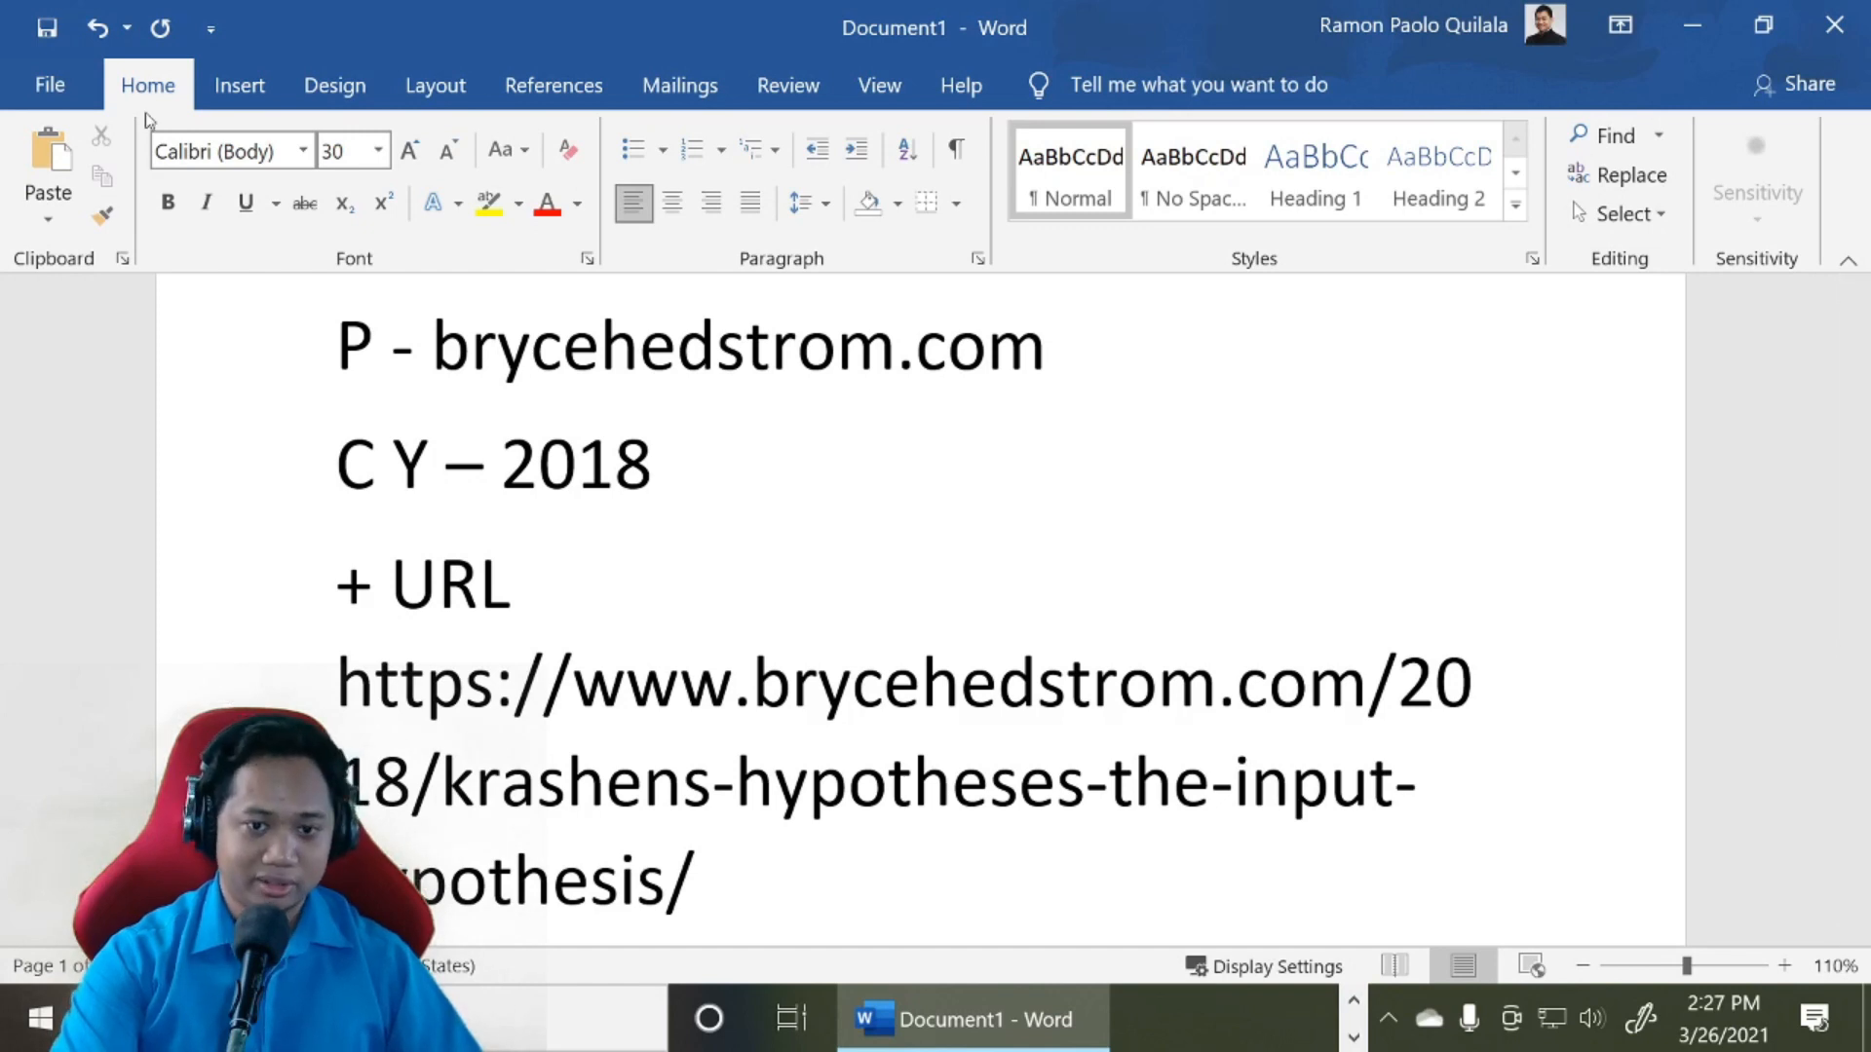
click(578, 90)
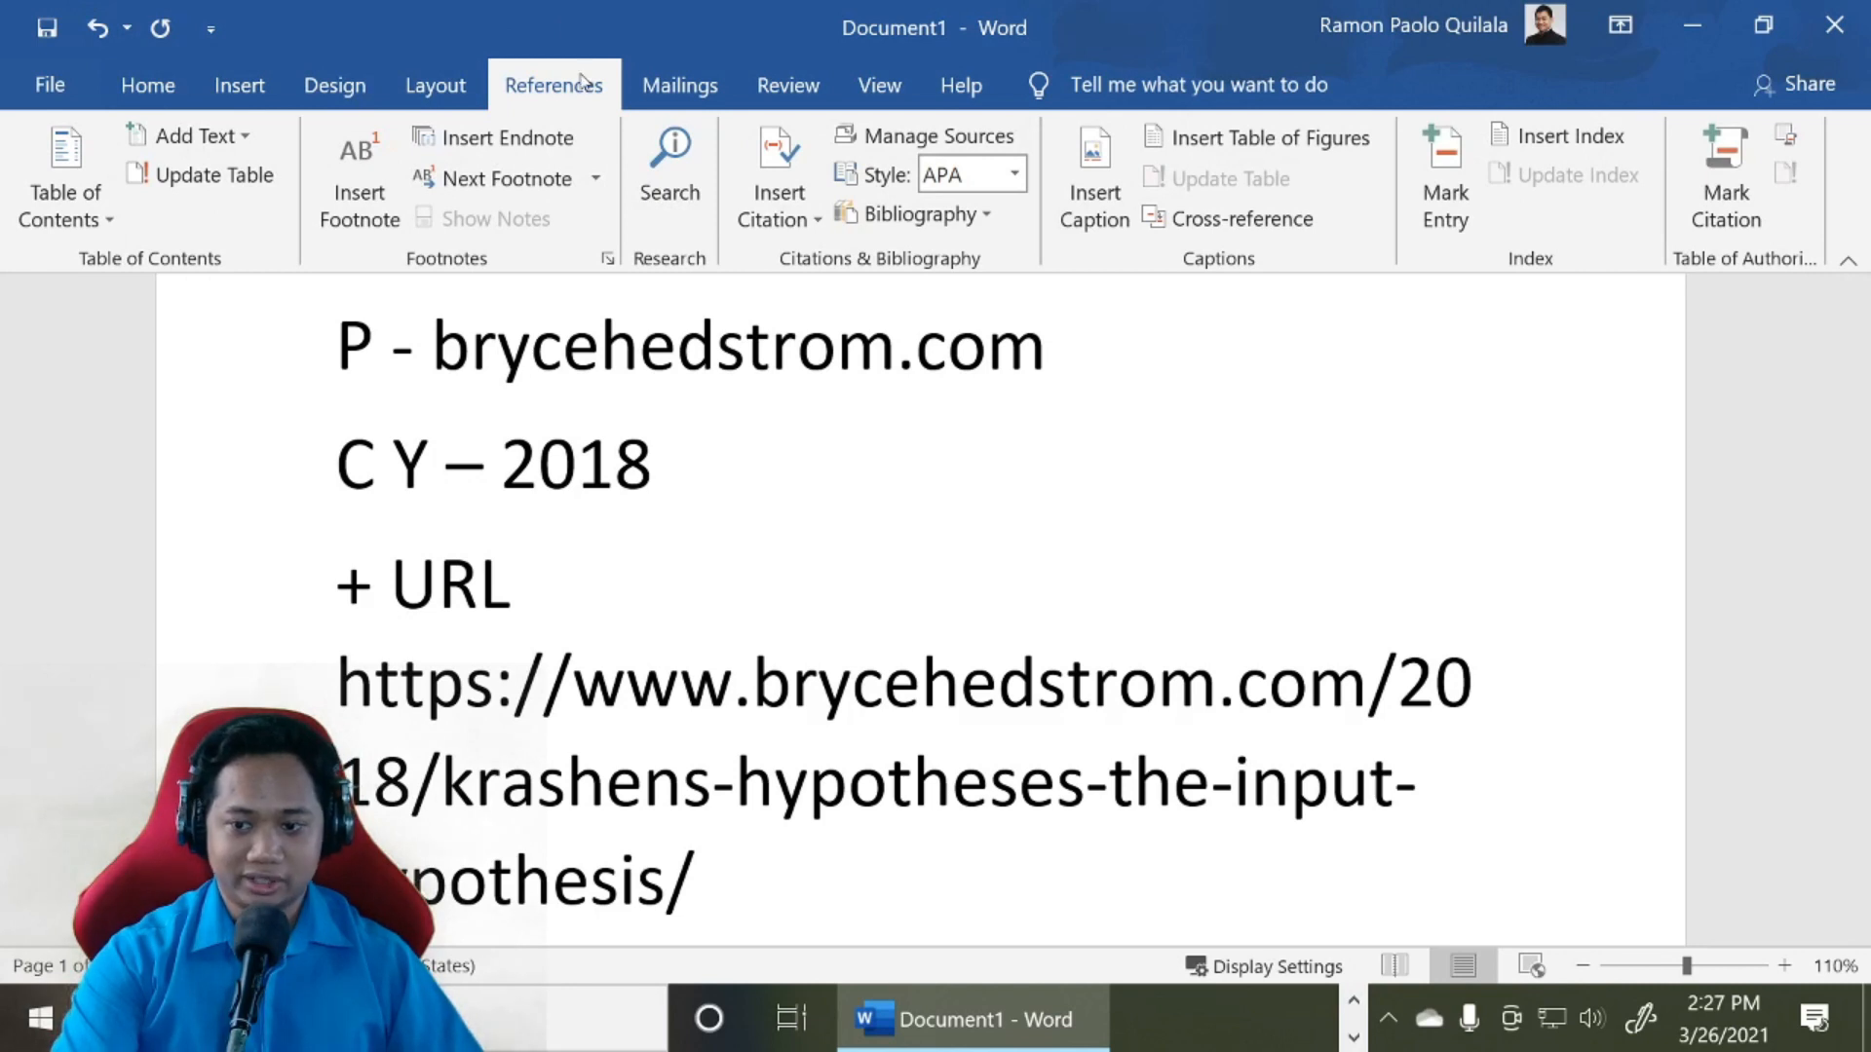
click(933, 137)
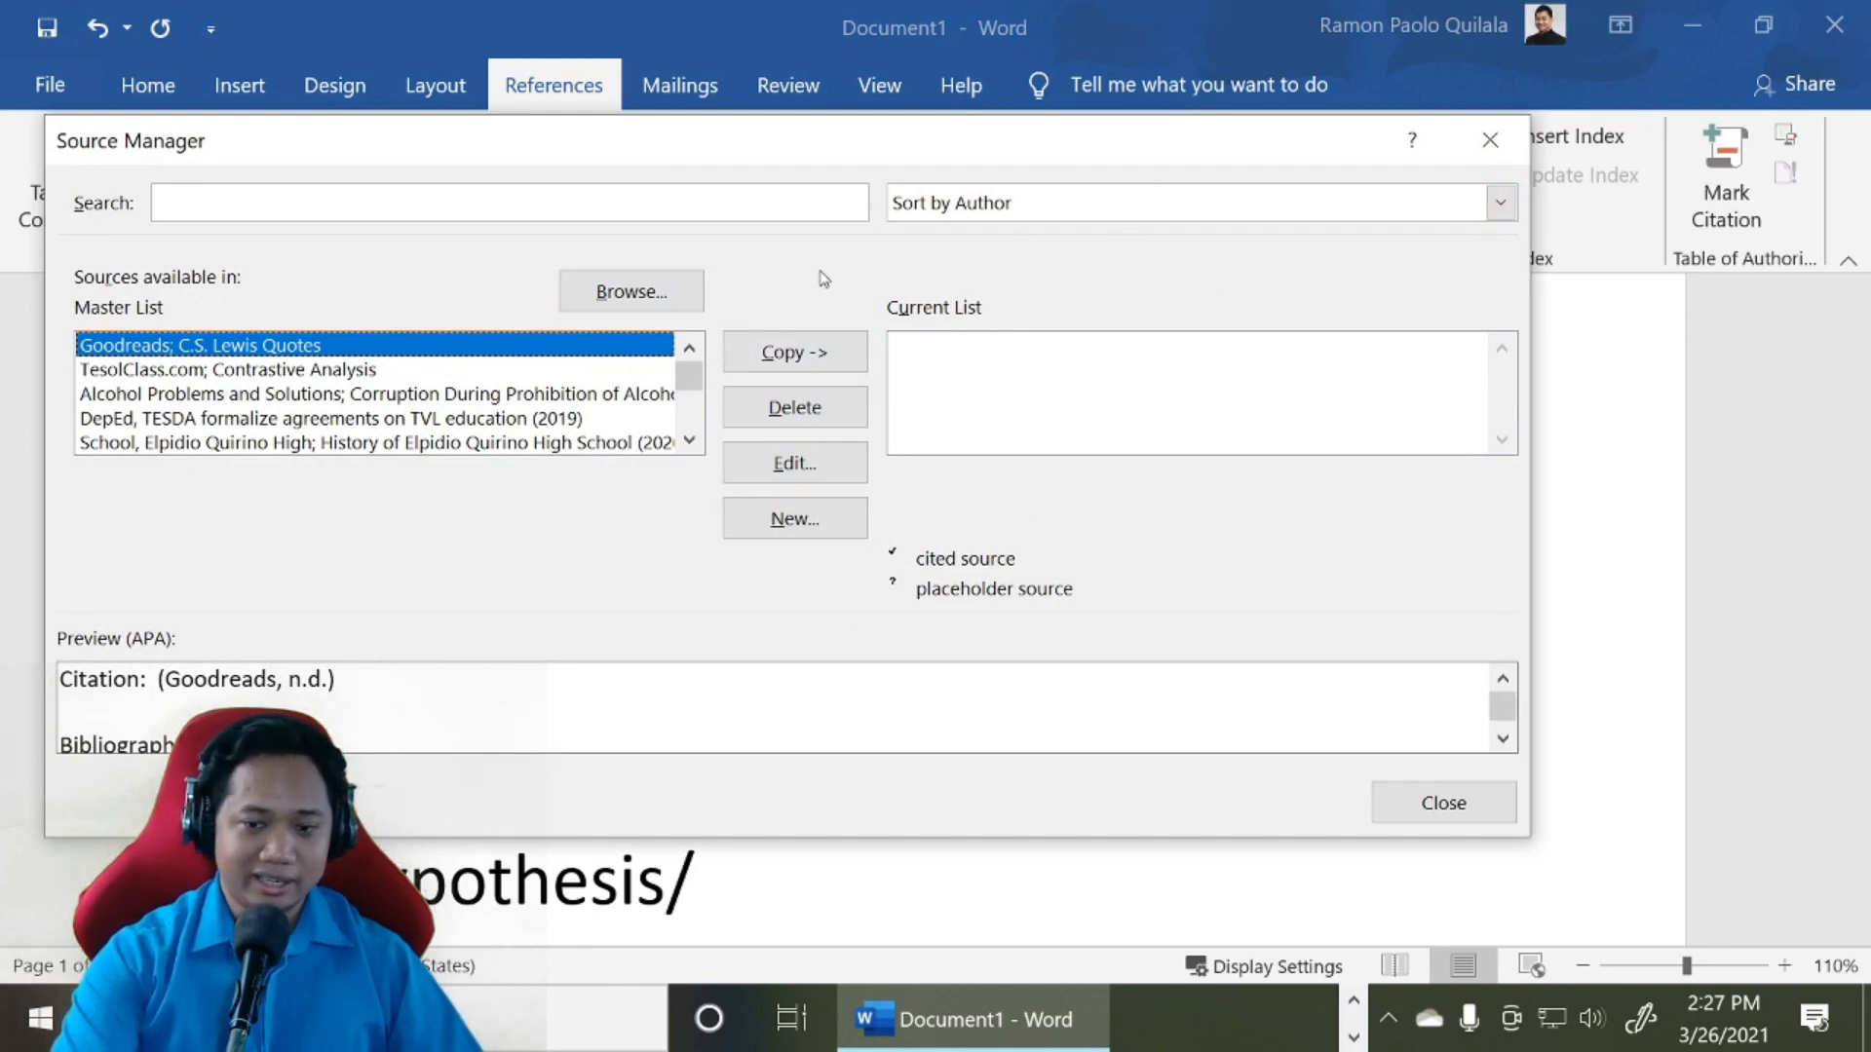
click(836, 539)
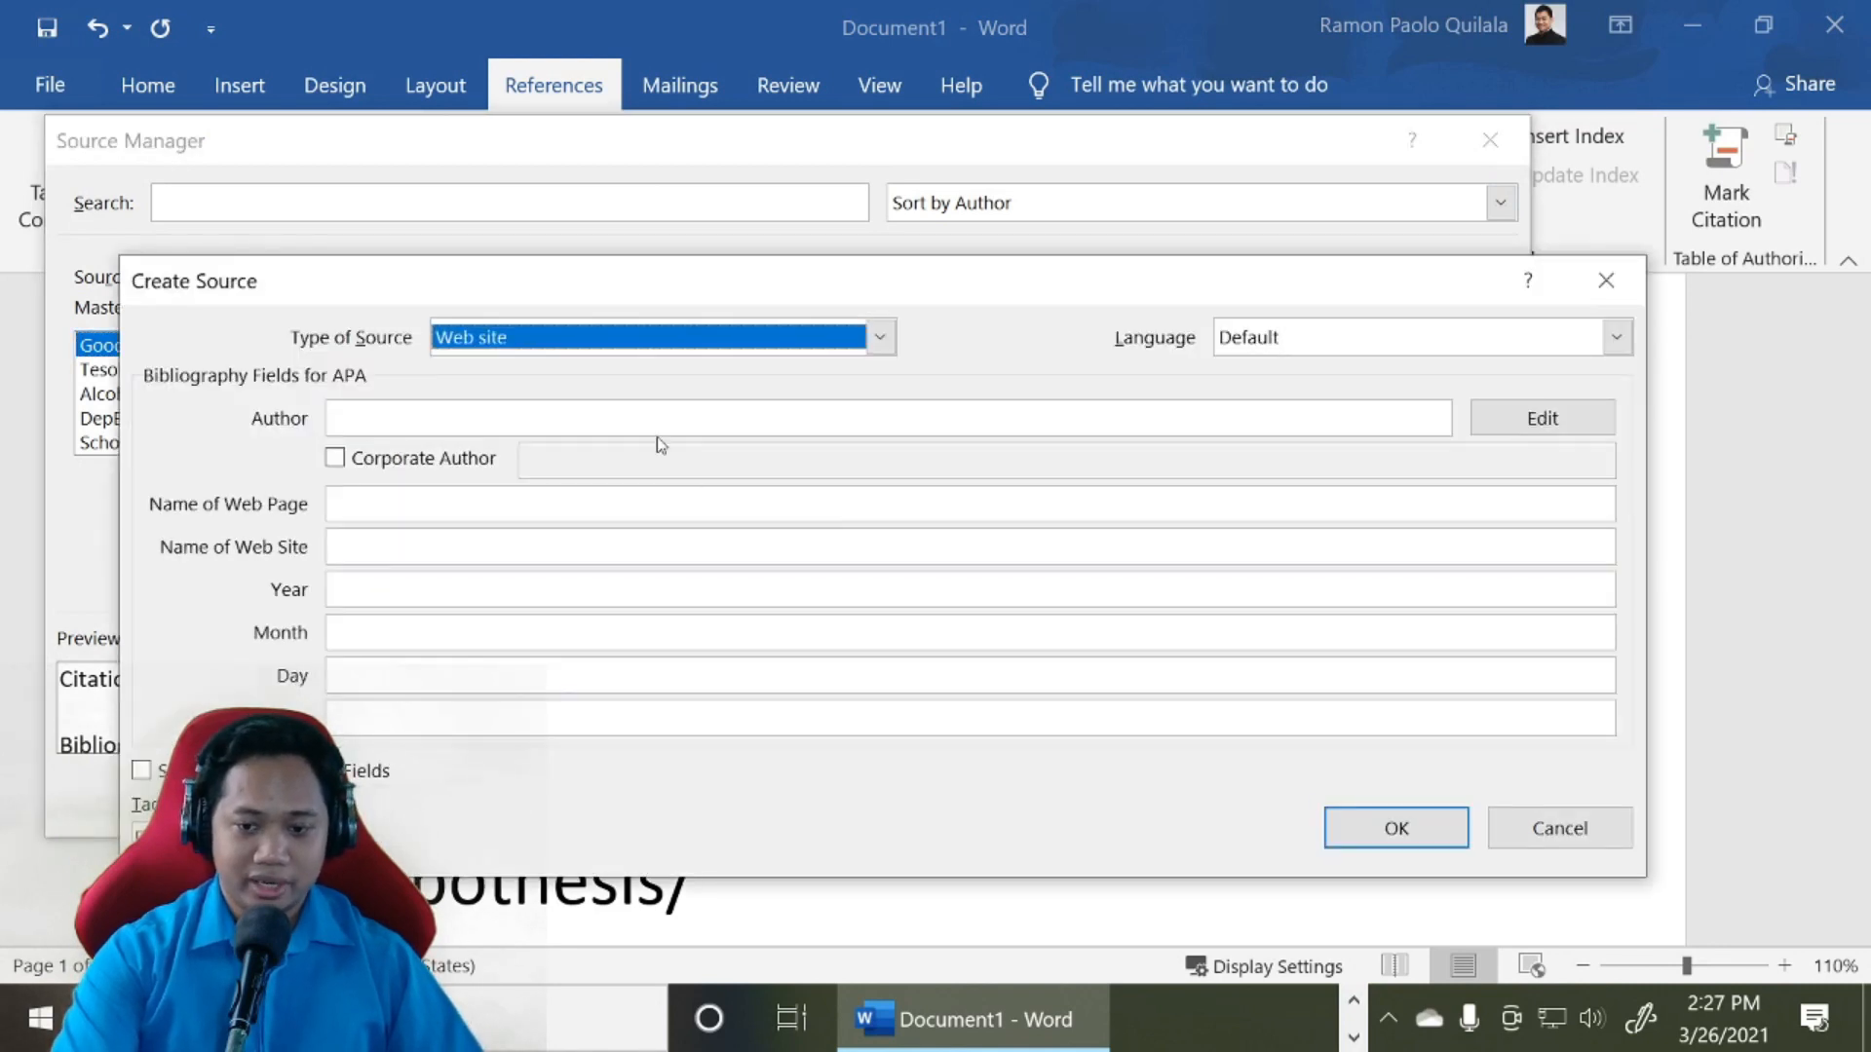
mouse_move(827, 263)
mouse_down()
mouse_move(835, 75)
mouse_move(816, 122)
mouse_up()
click(715, 187)
click(713, 188)
click(714, 188)
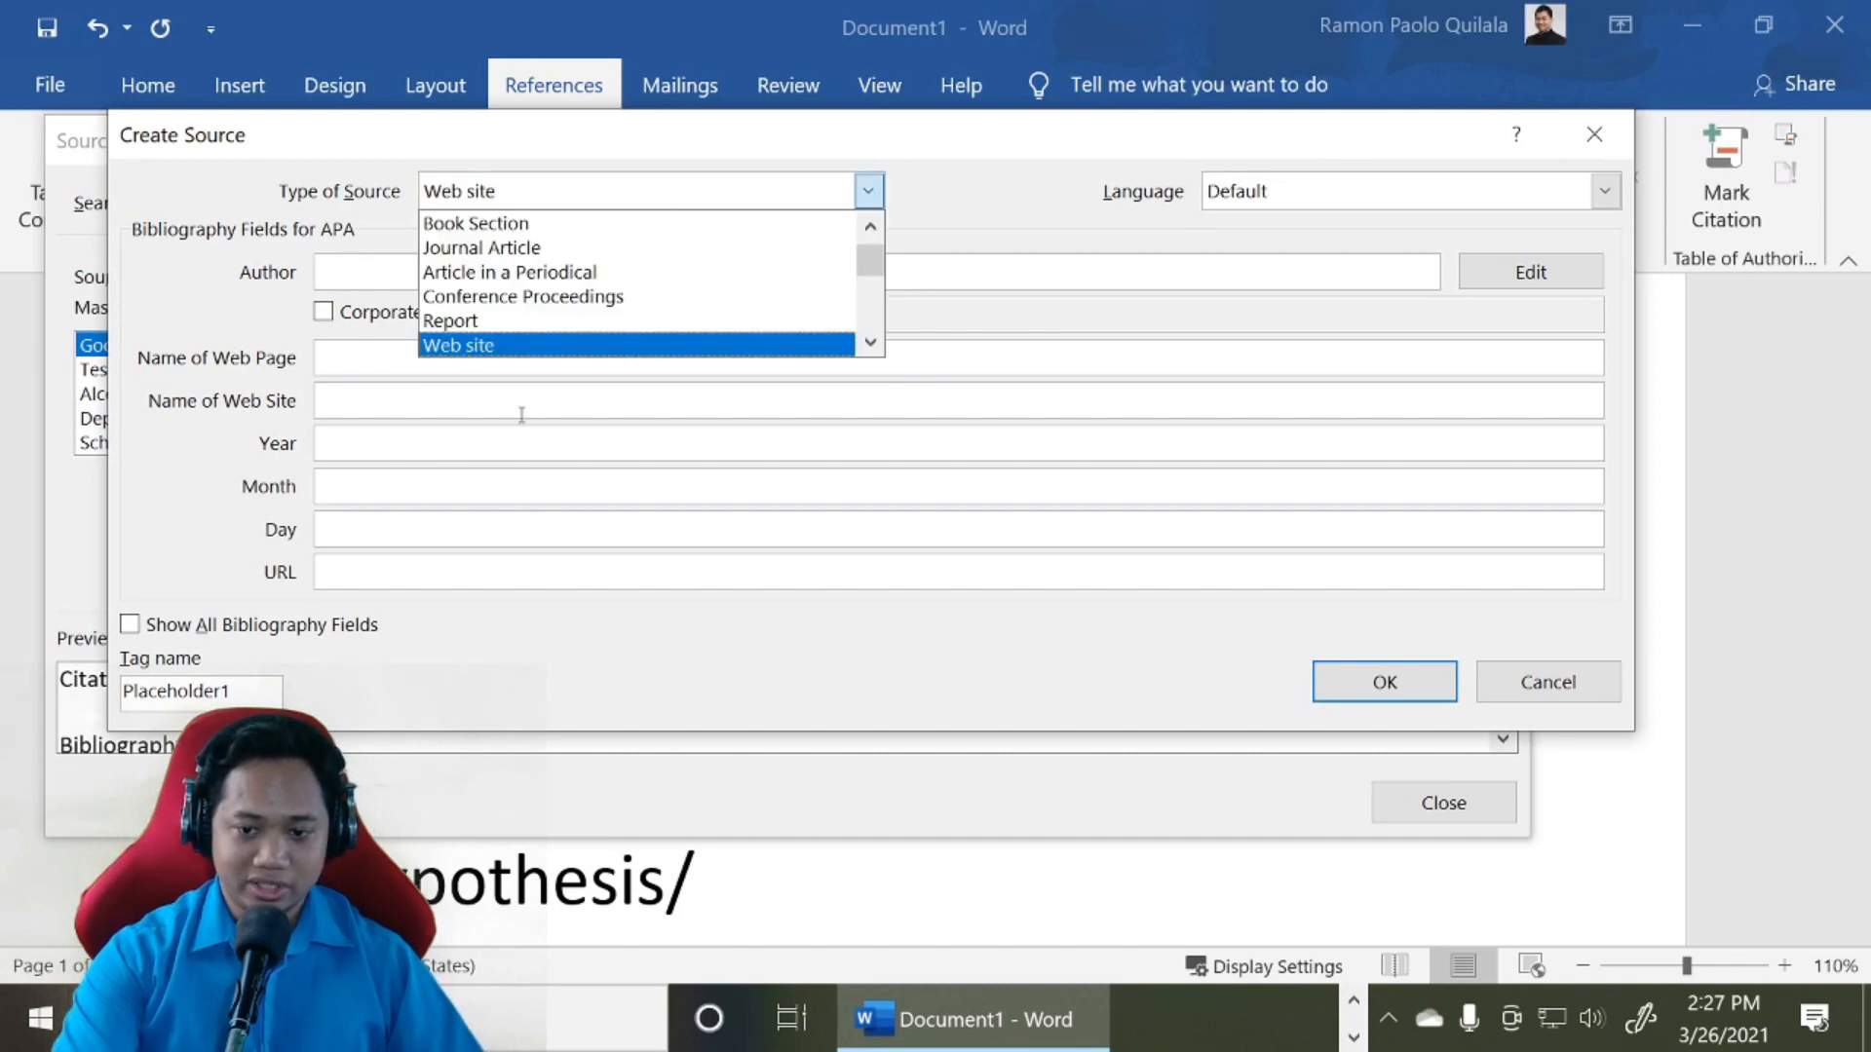
click(553, 346)
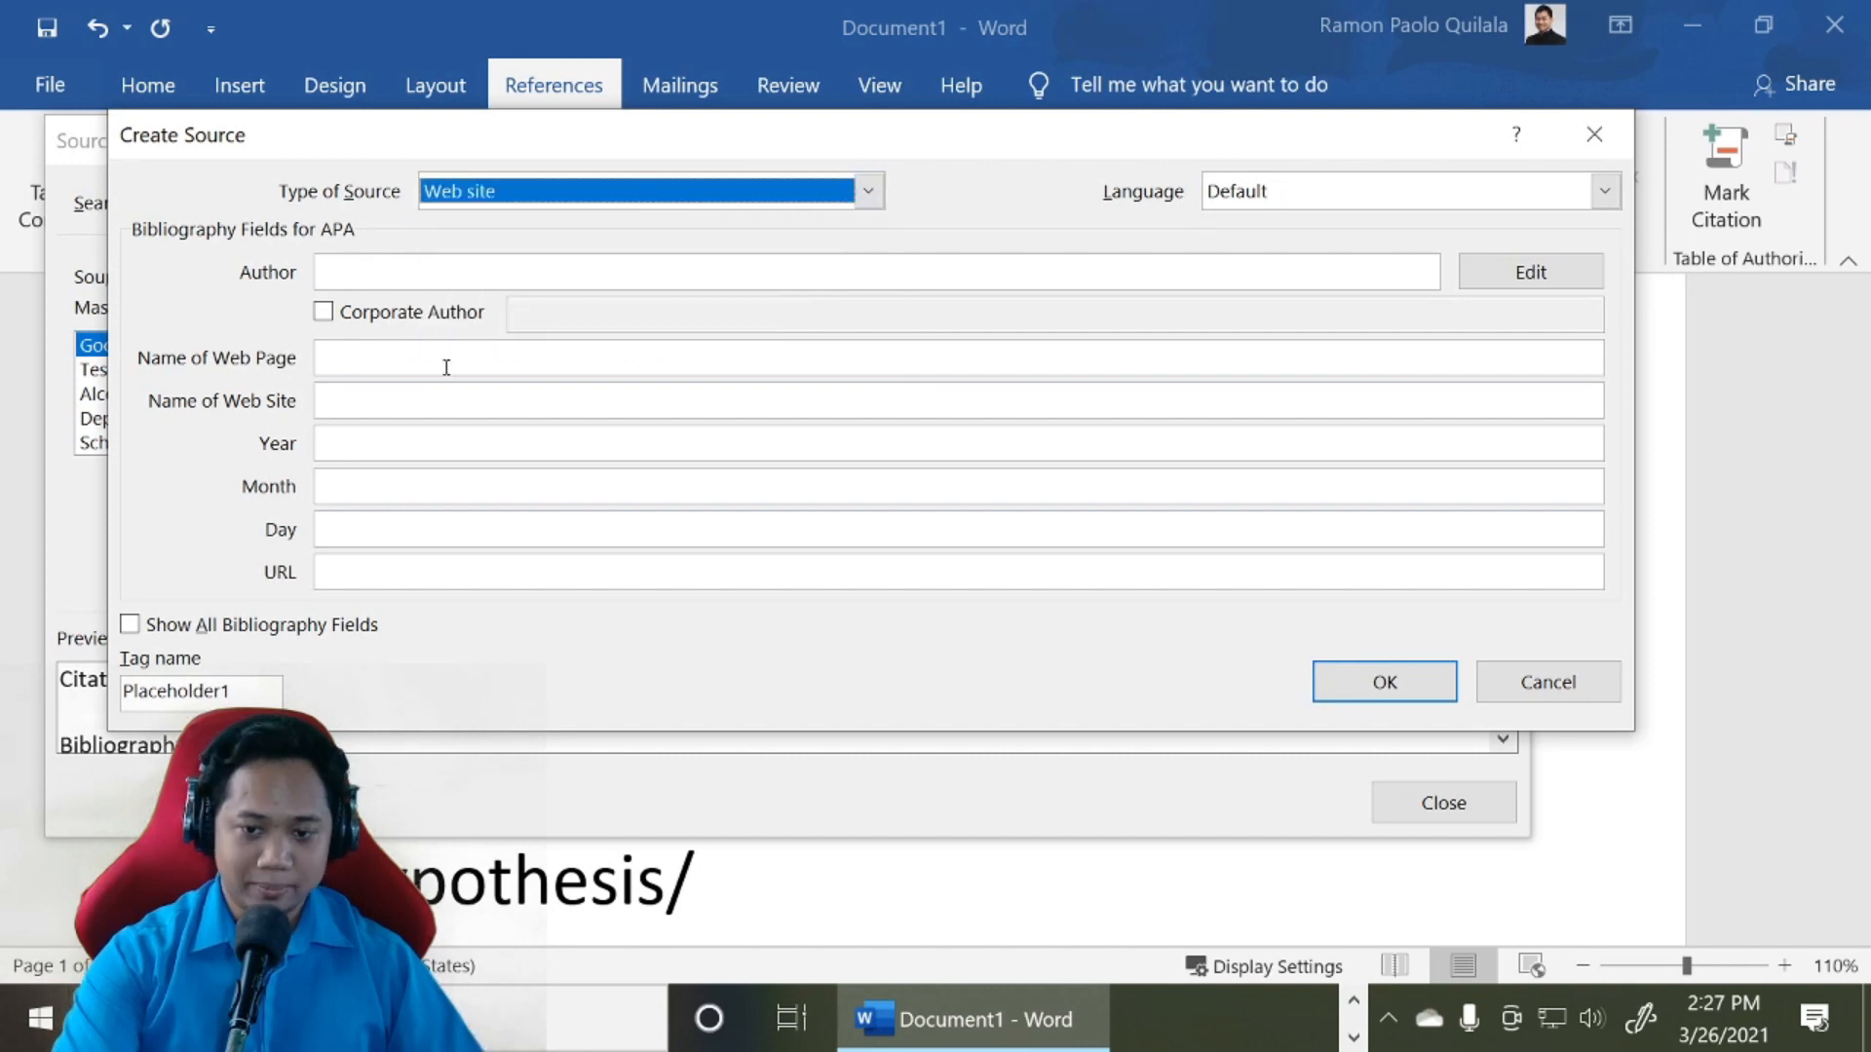
Enter the web page author's full name as the author of the new source
click(556, 281)
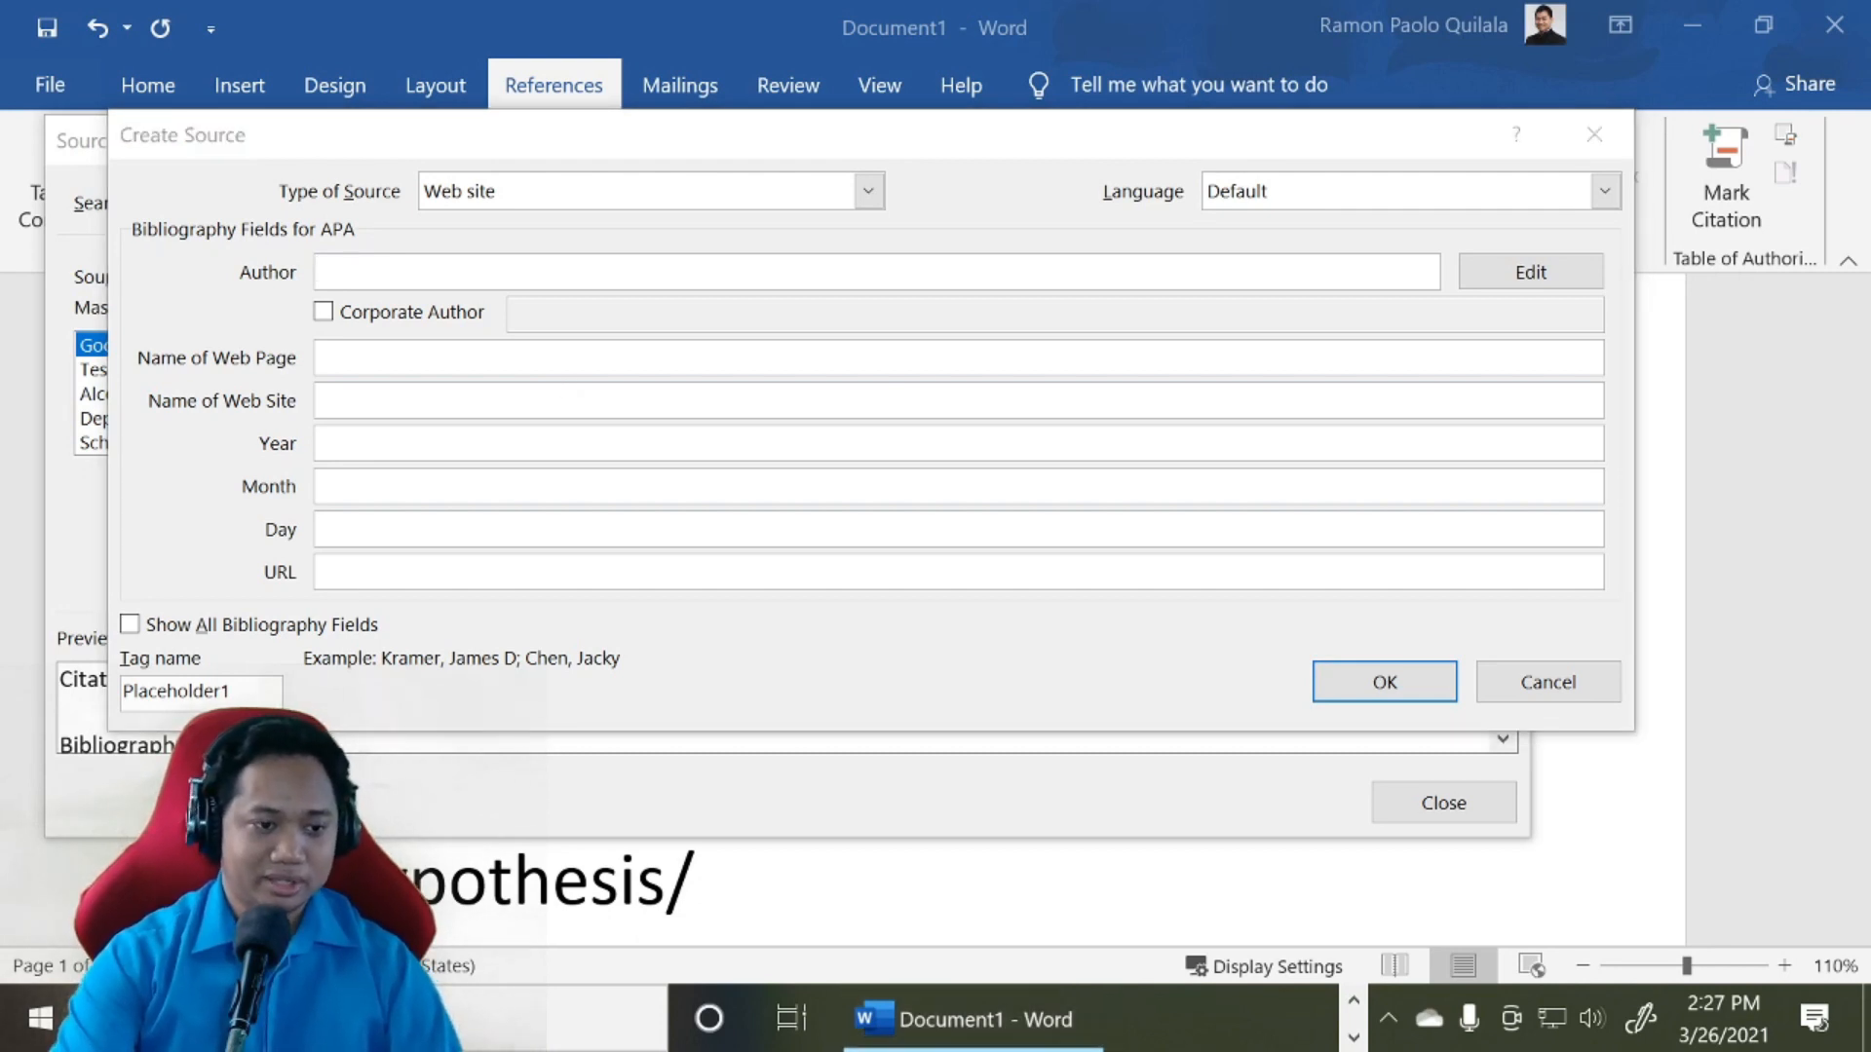
click(626, 270)
text(Bryc)
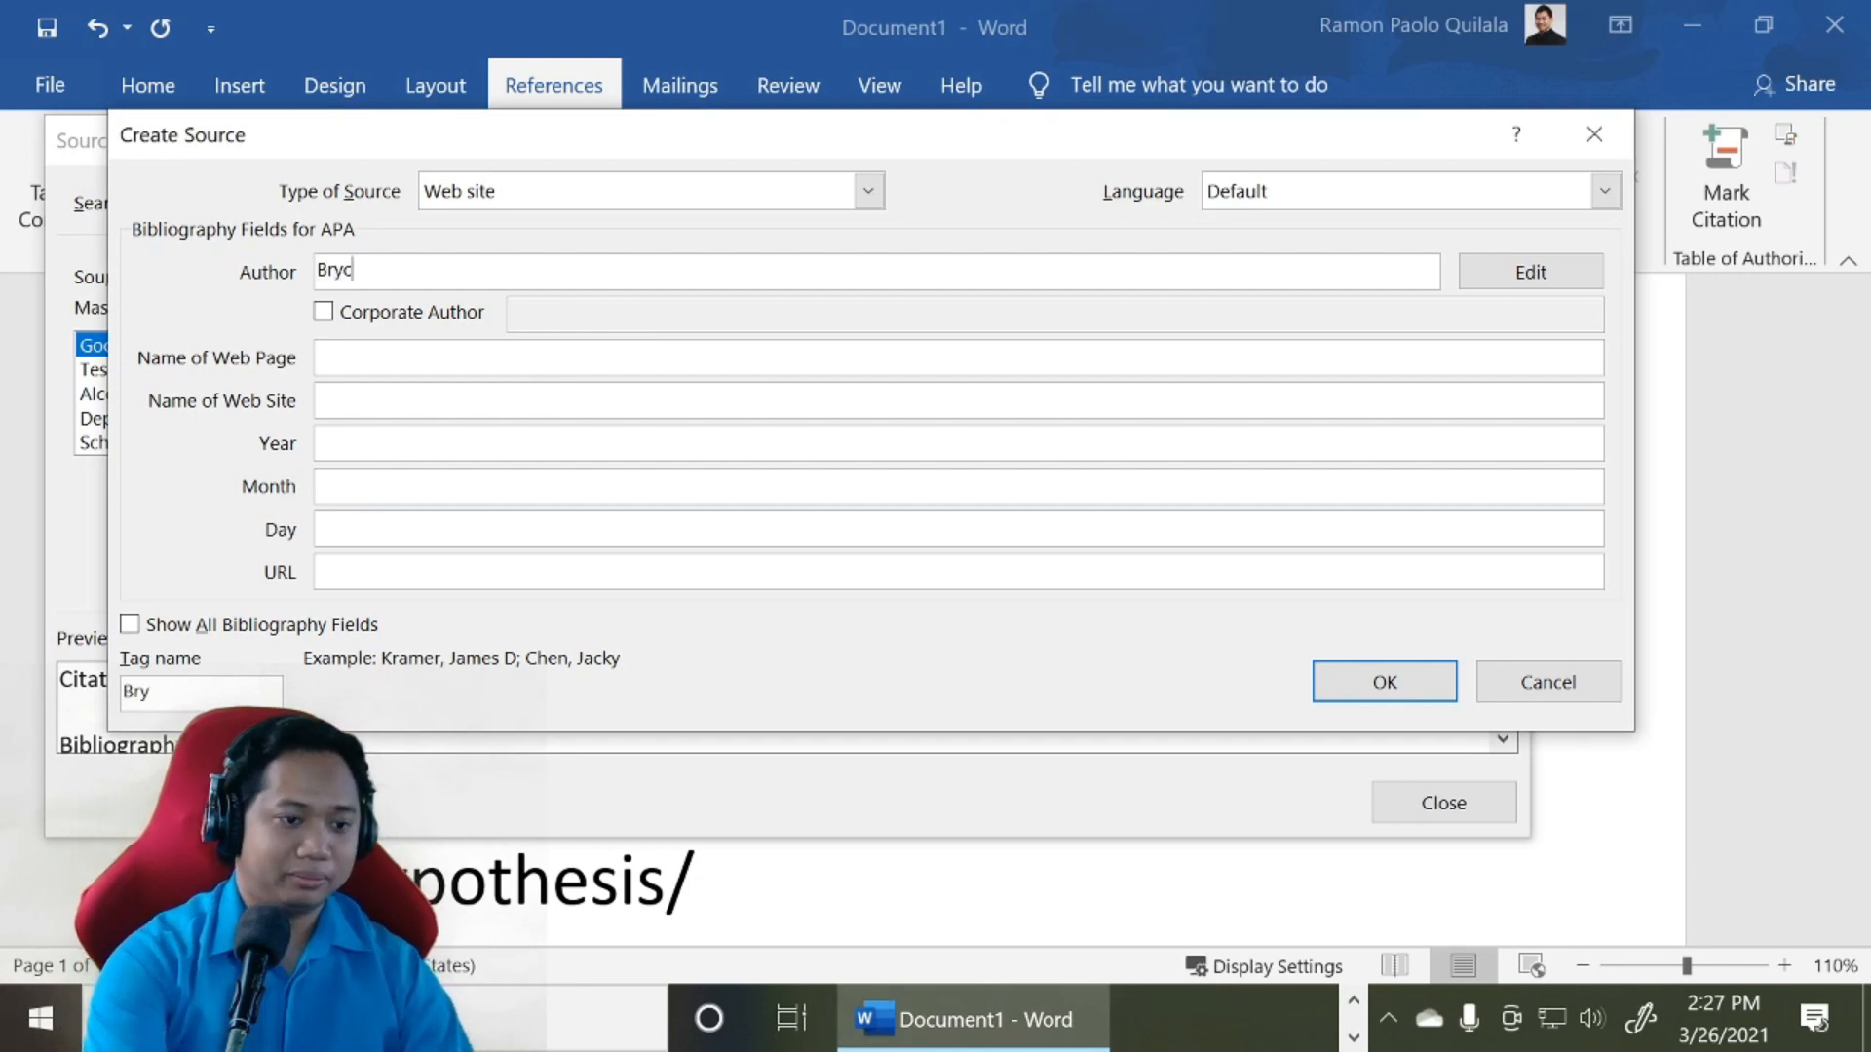
text(e he)
key(BackSpace)
key(BackSpace)
text(H)
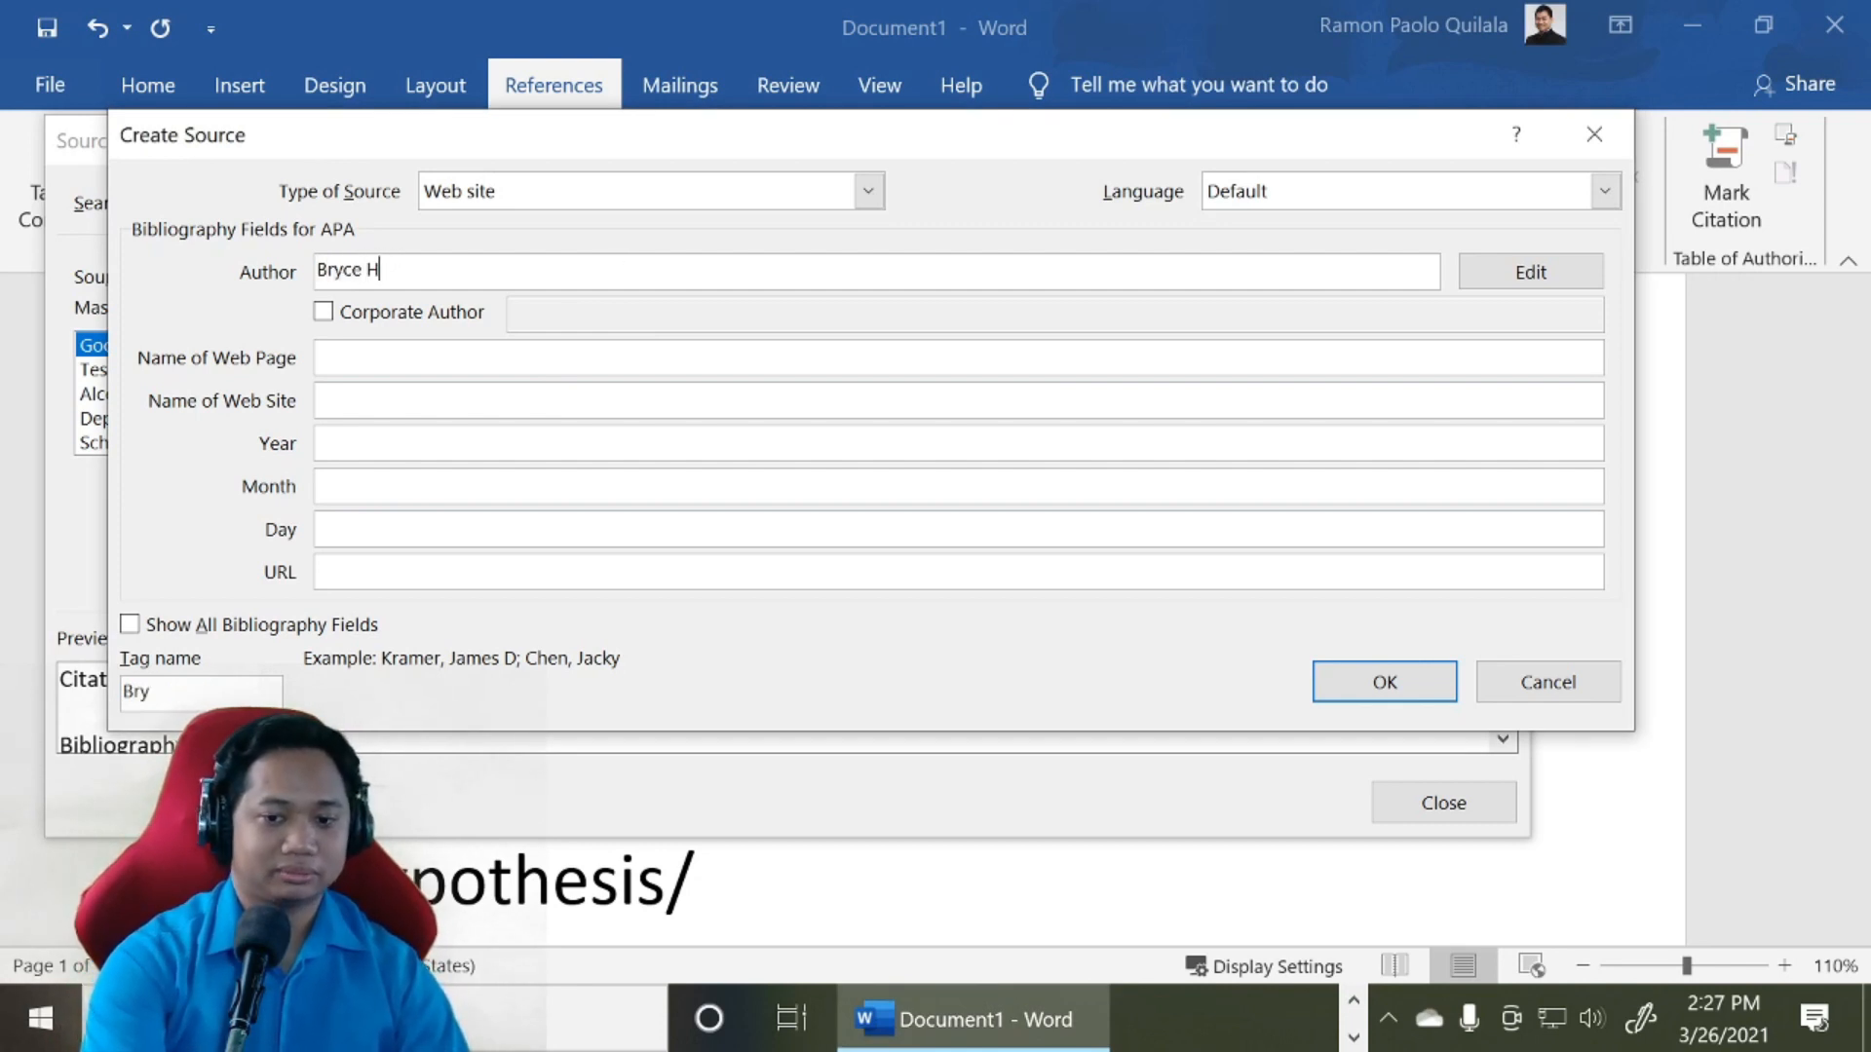
text(edstrom)
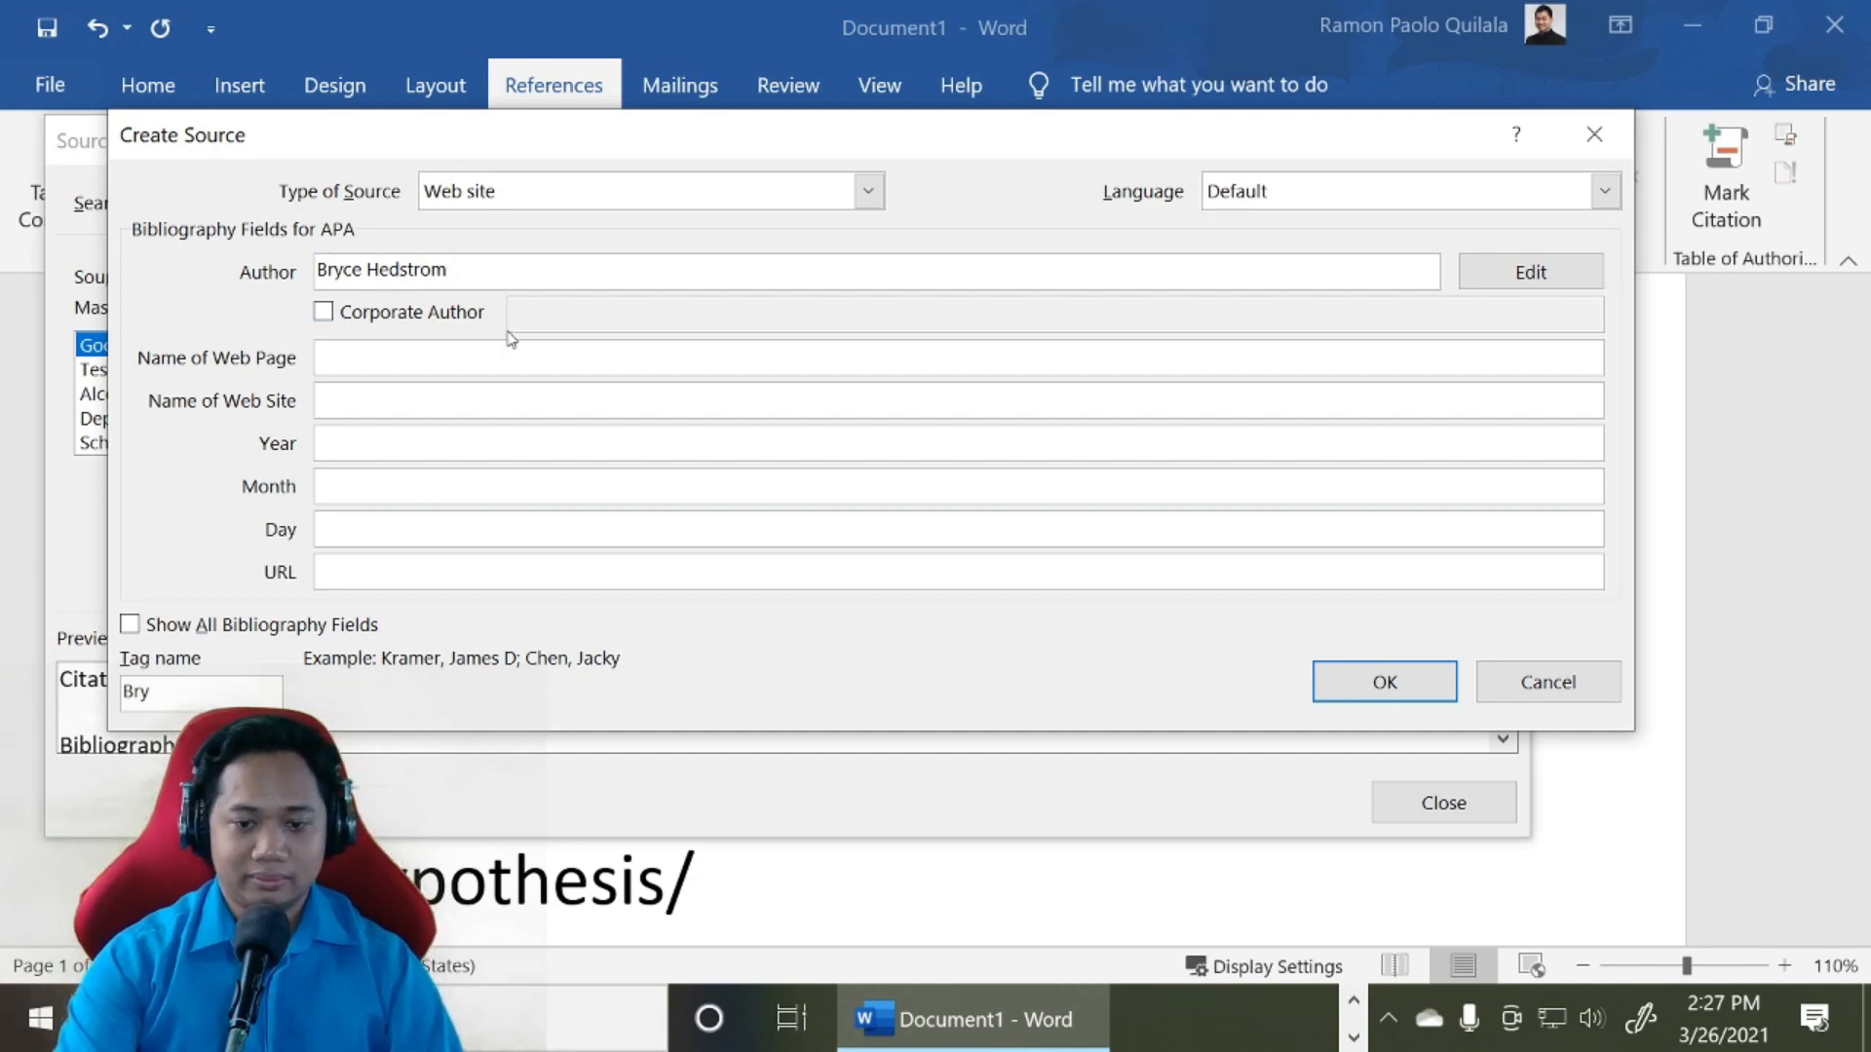
Name the source's web page Input Hypothesis and its web site brycehedstrom.com
click(448, 359)
key(alt+Tab)
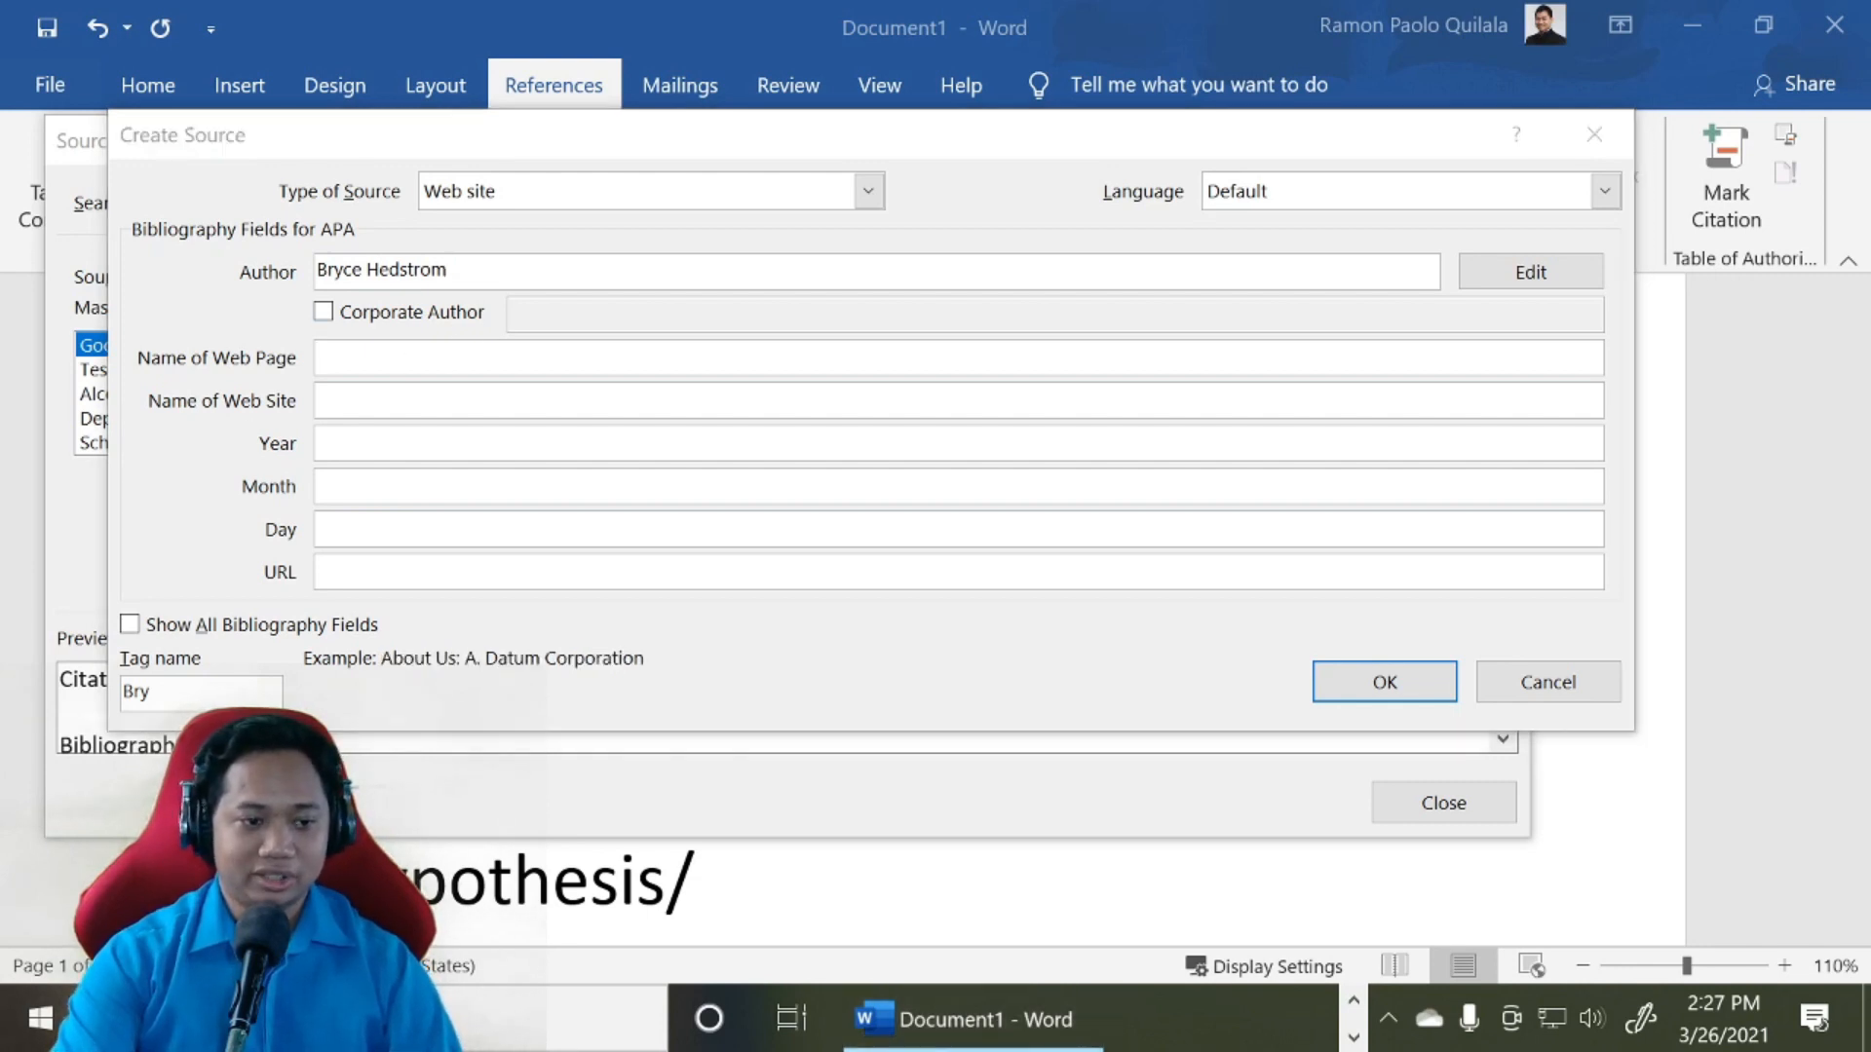
click(434, 361)
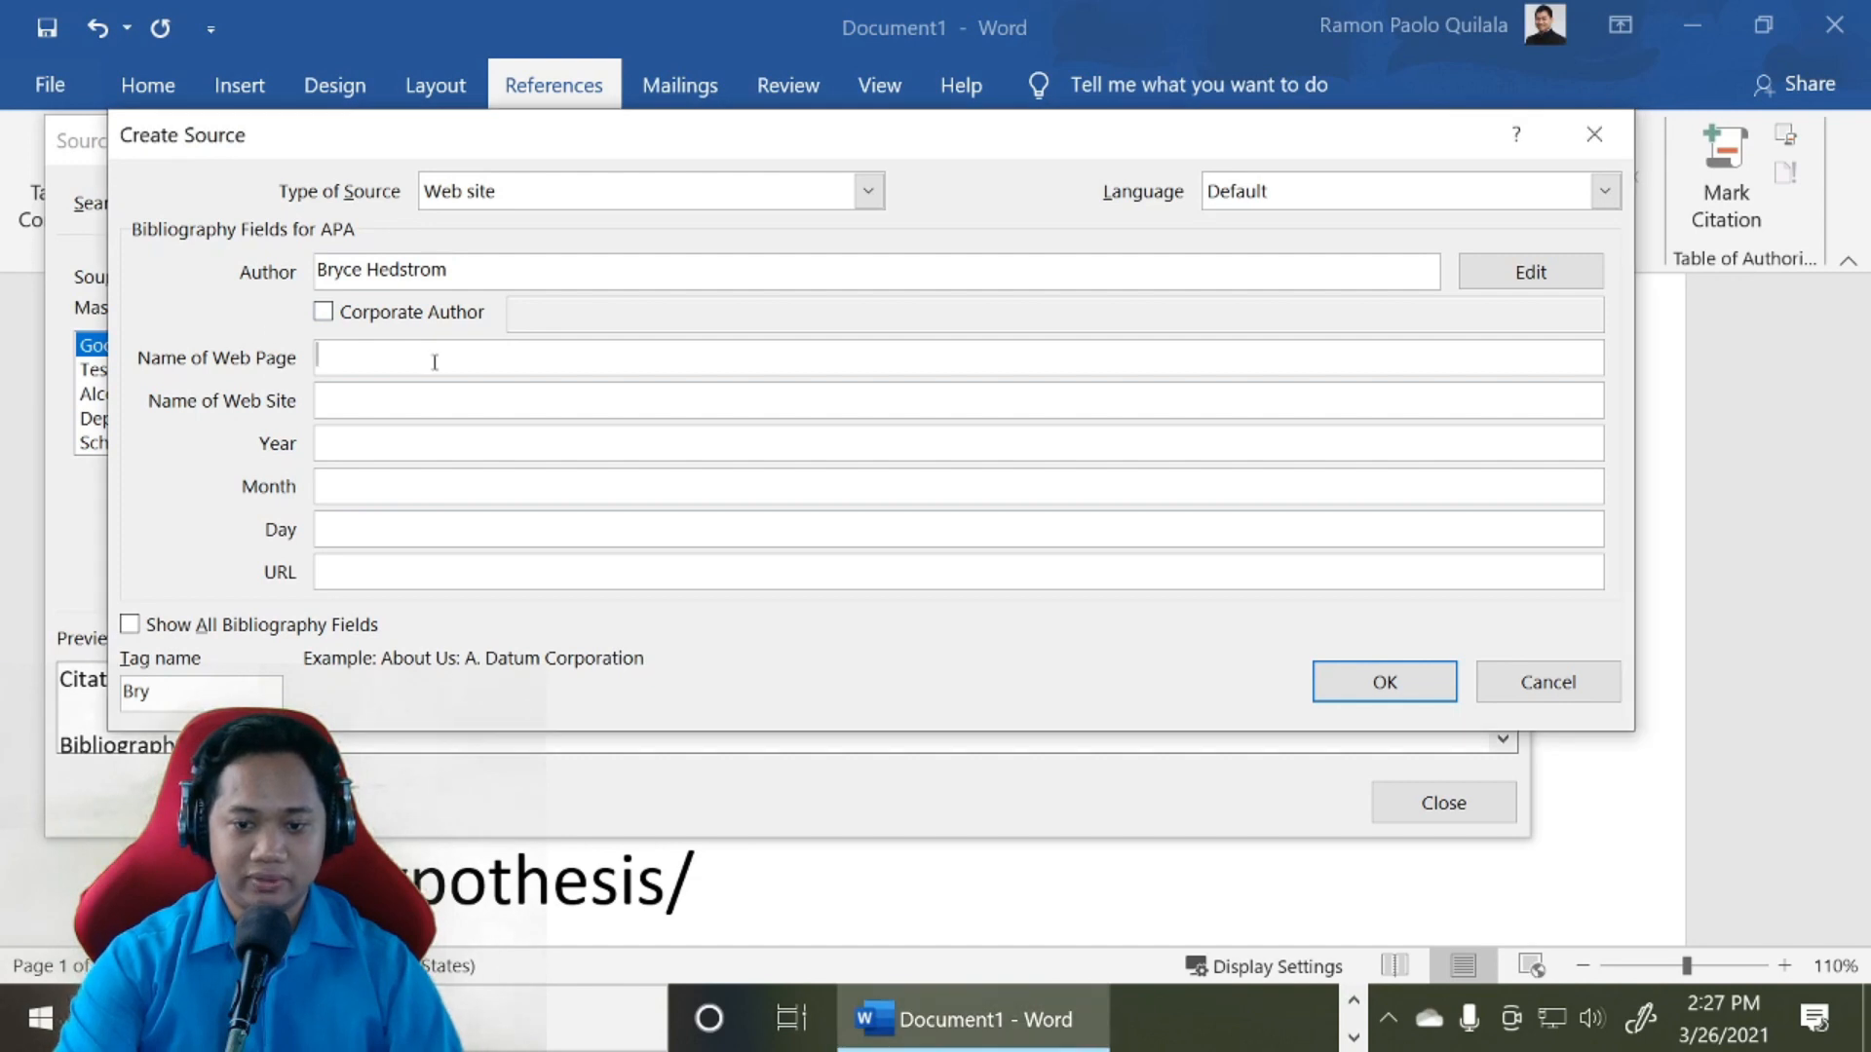
text(Input Hypothesis)
key(alt+Tab)
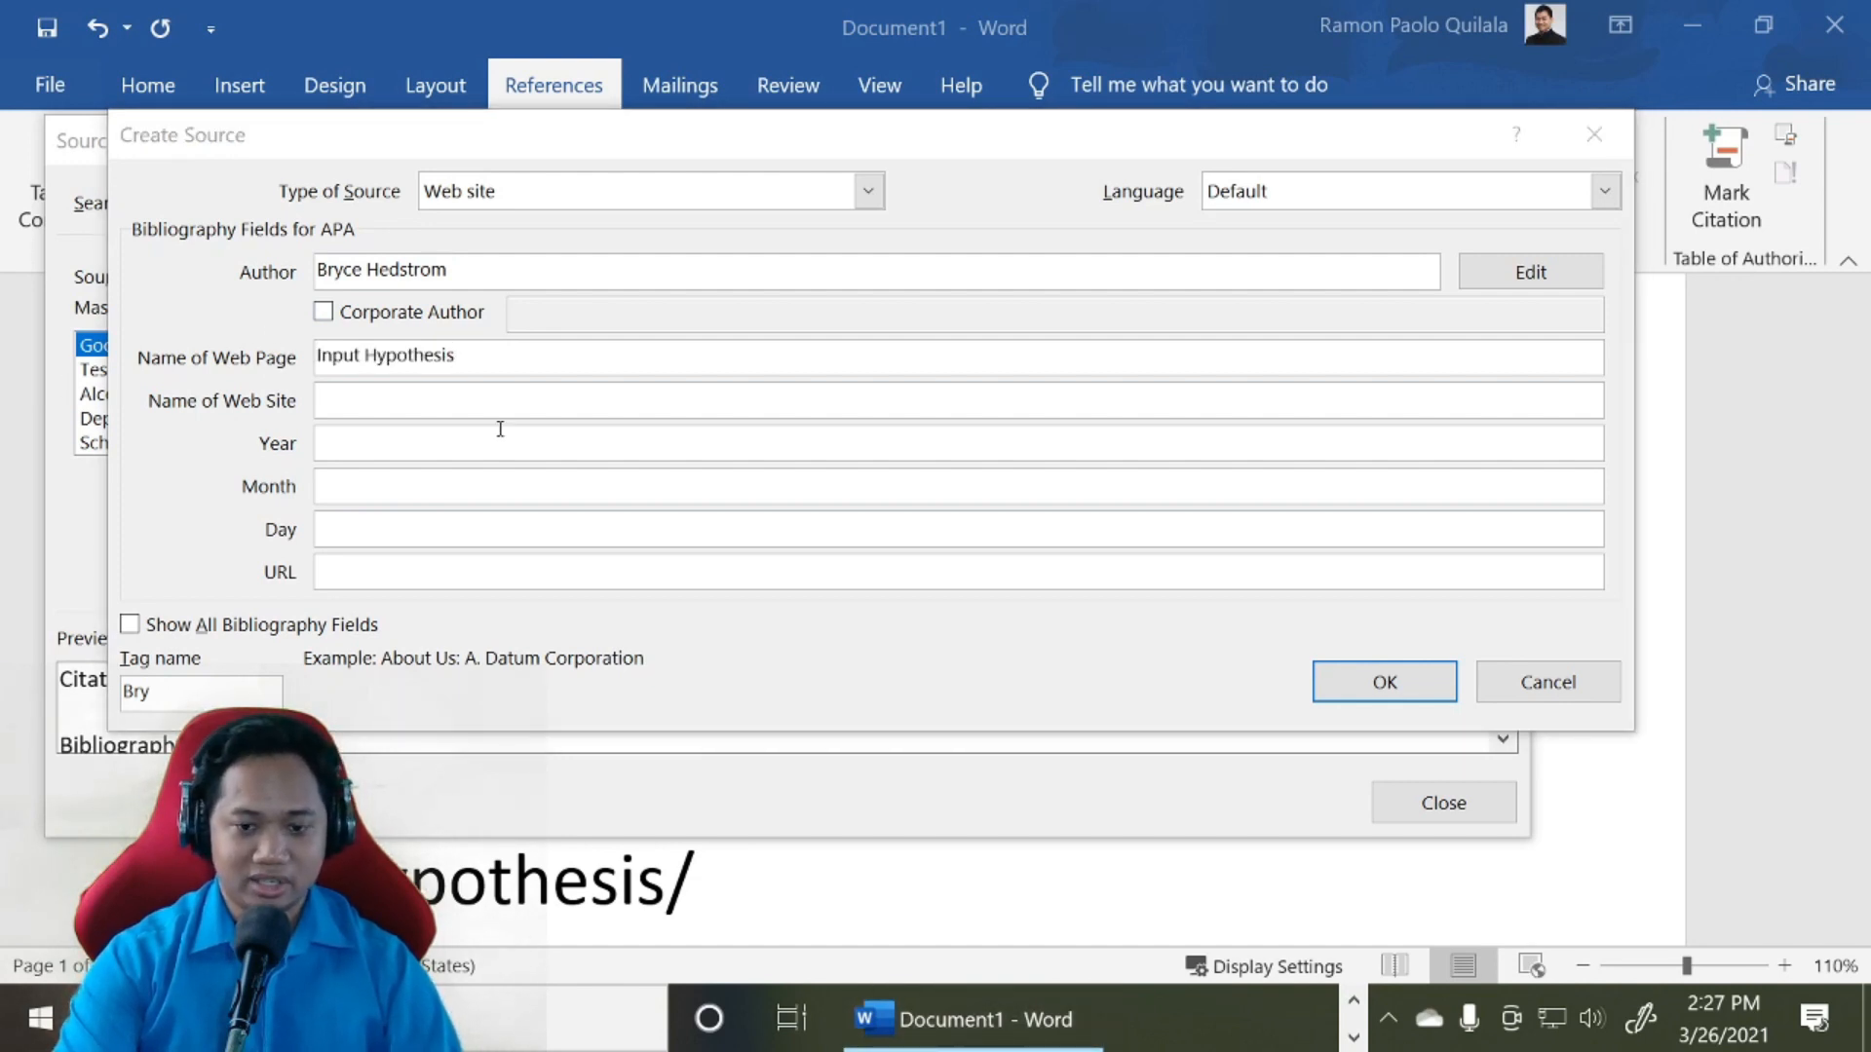
click(476, 398)
text(brycehedstrom.com)
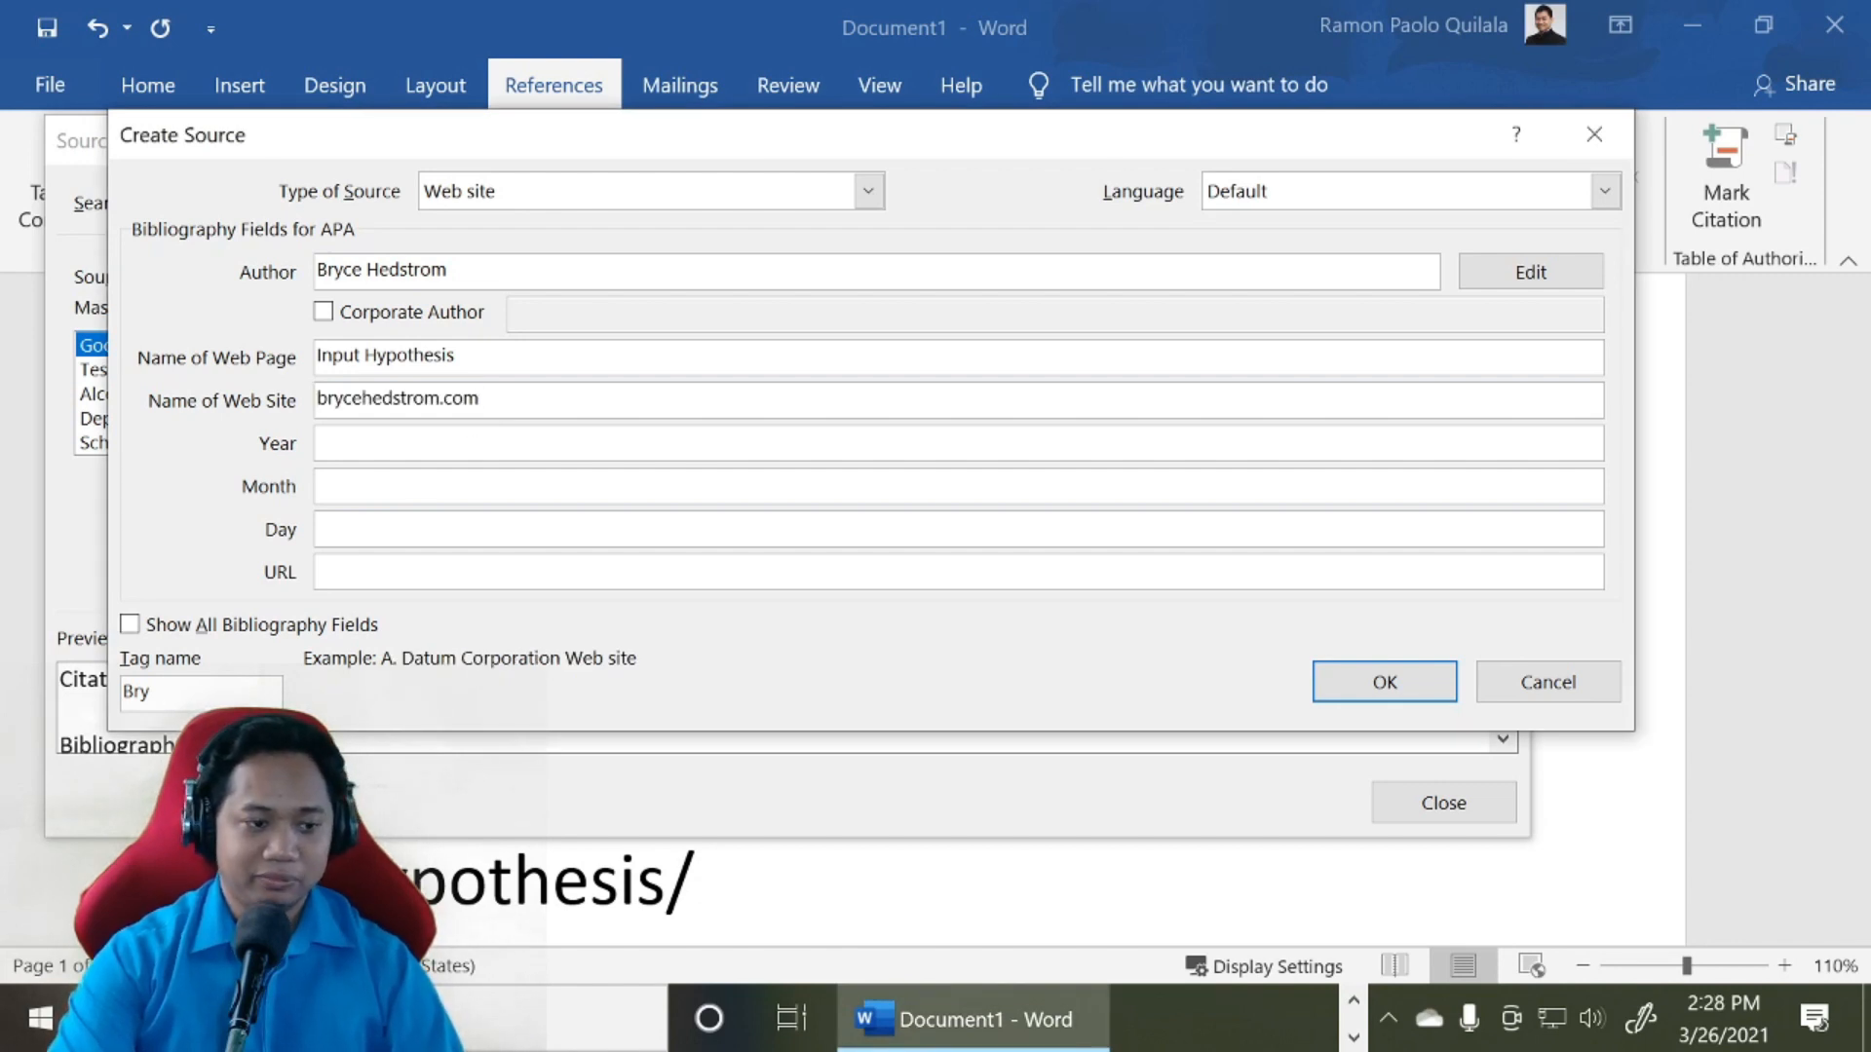
Set the source's year to 2018, leaving the month and day empty
key(alt+Tab)
click(458, 471)
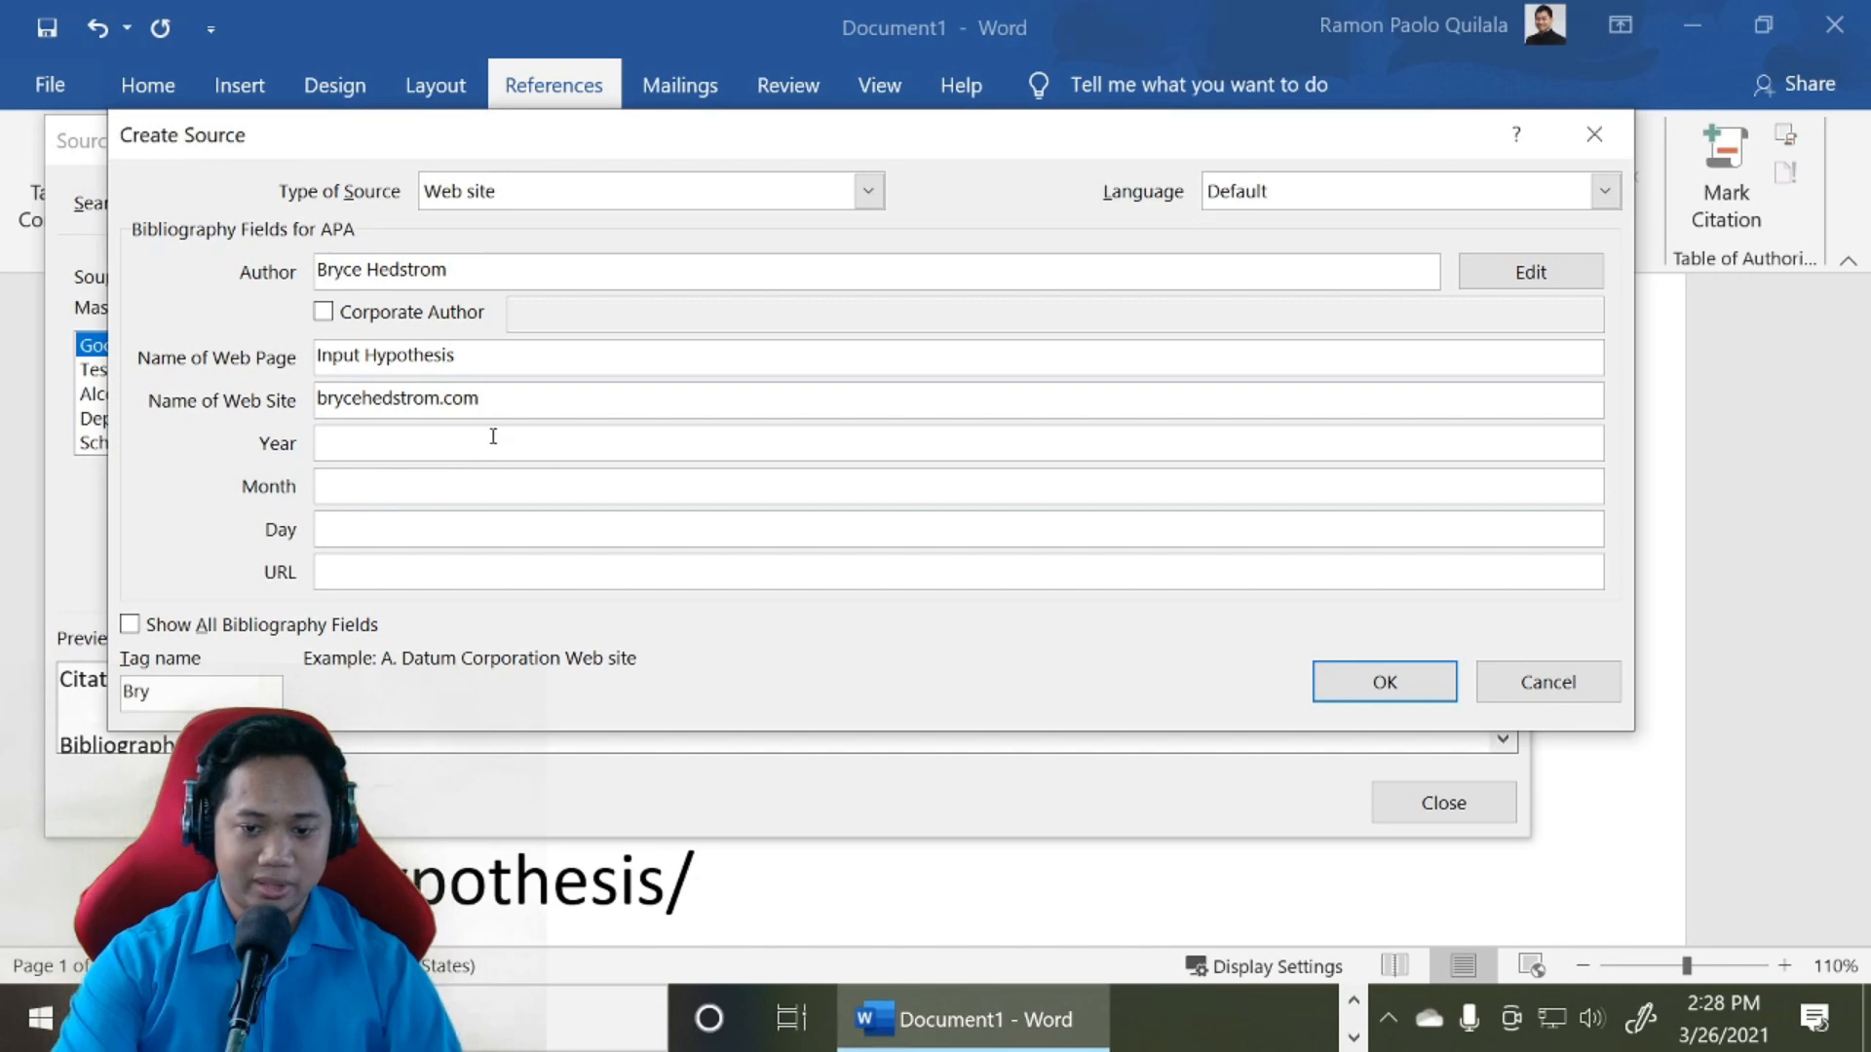
click(492, 433)
text(2018)
click(382, 490)
click(382, 531)
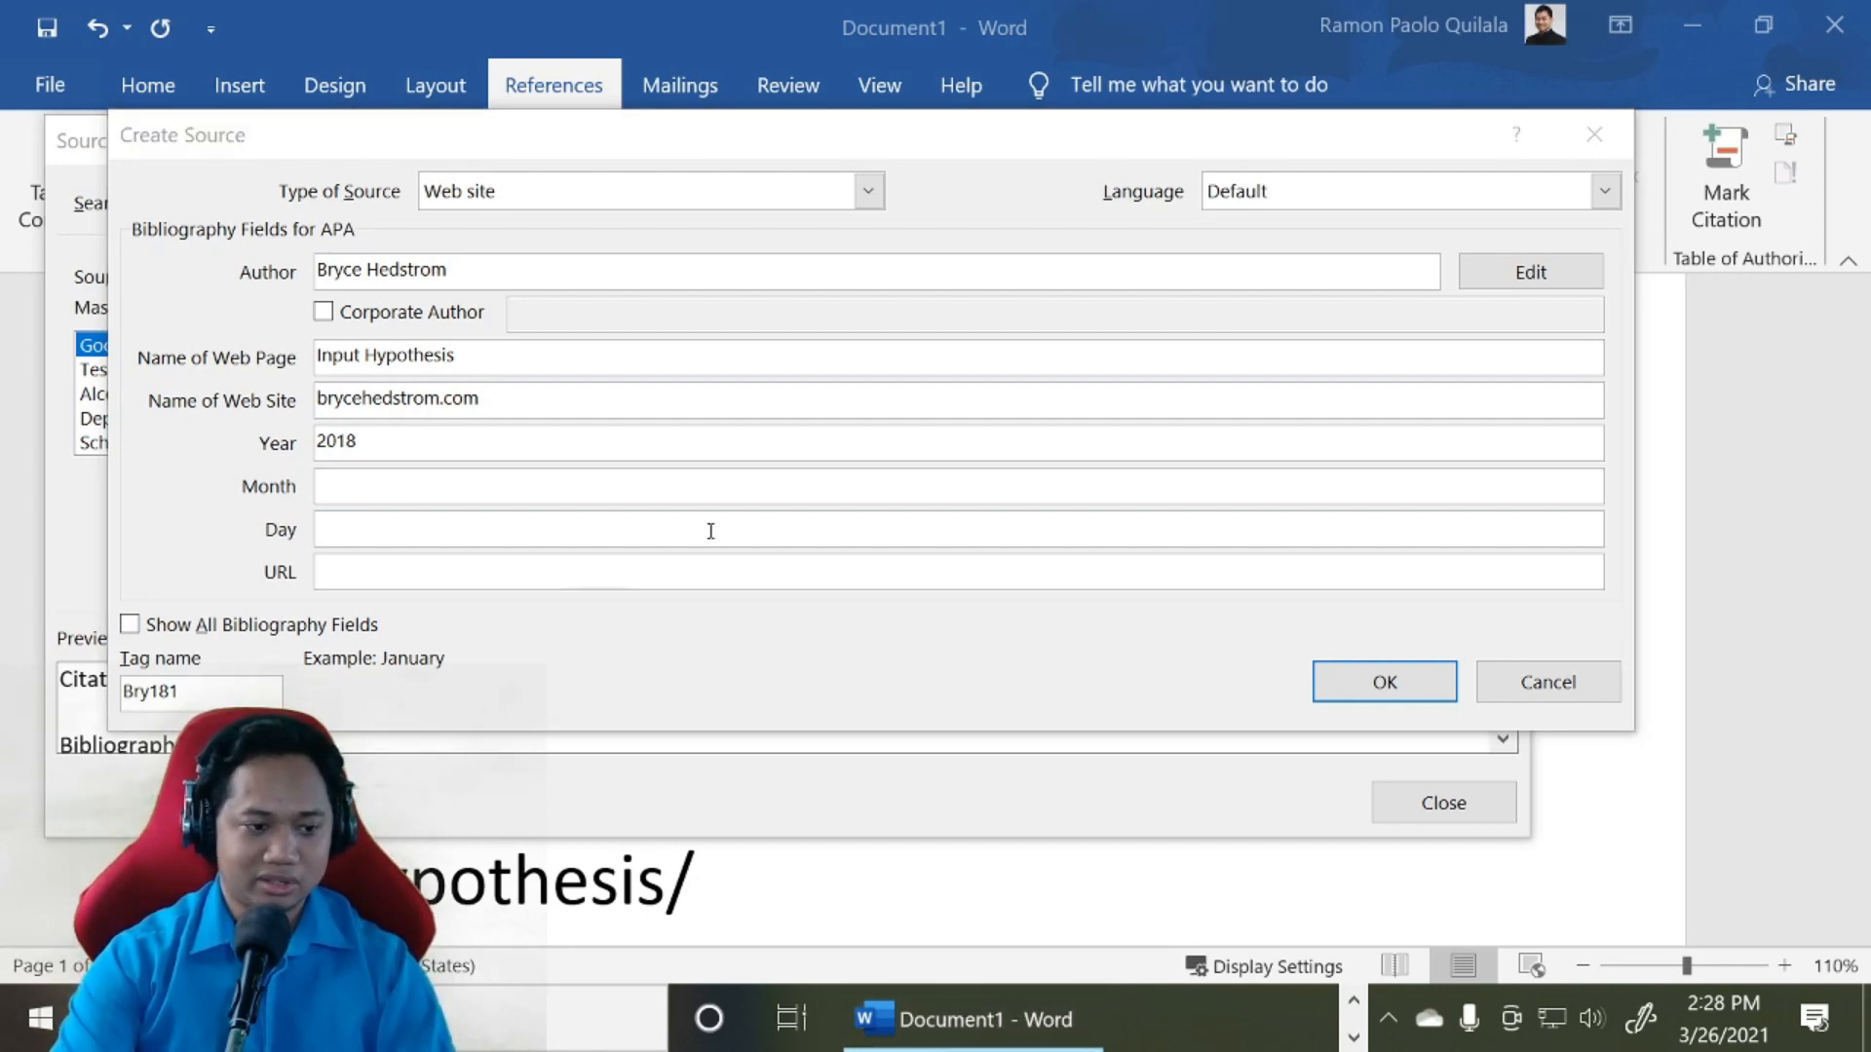
click(562, 566)
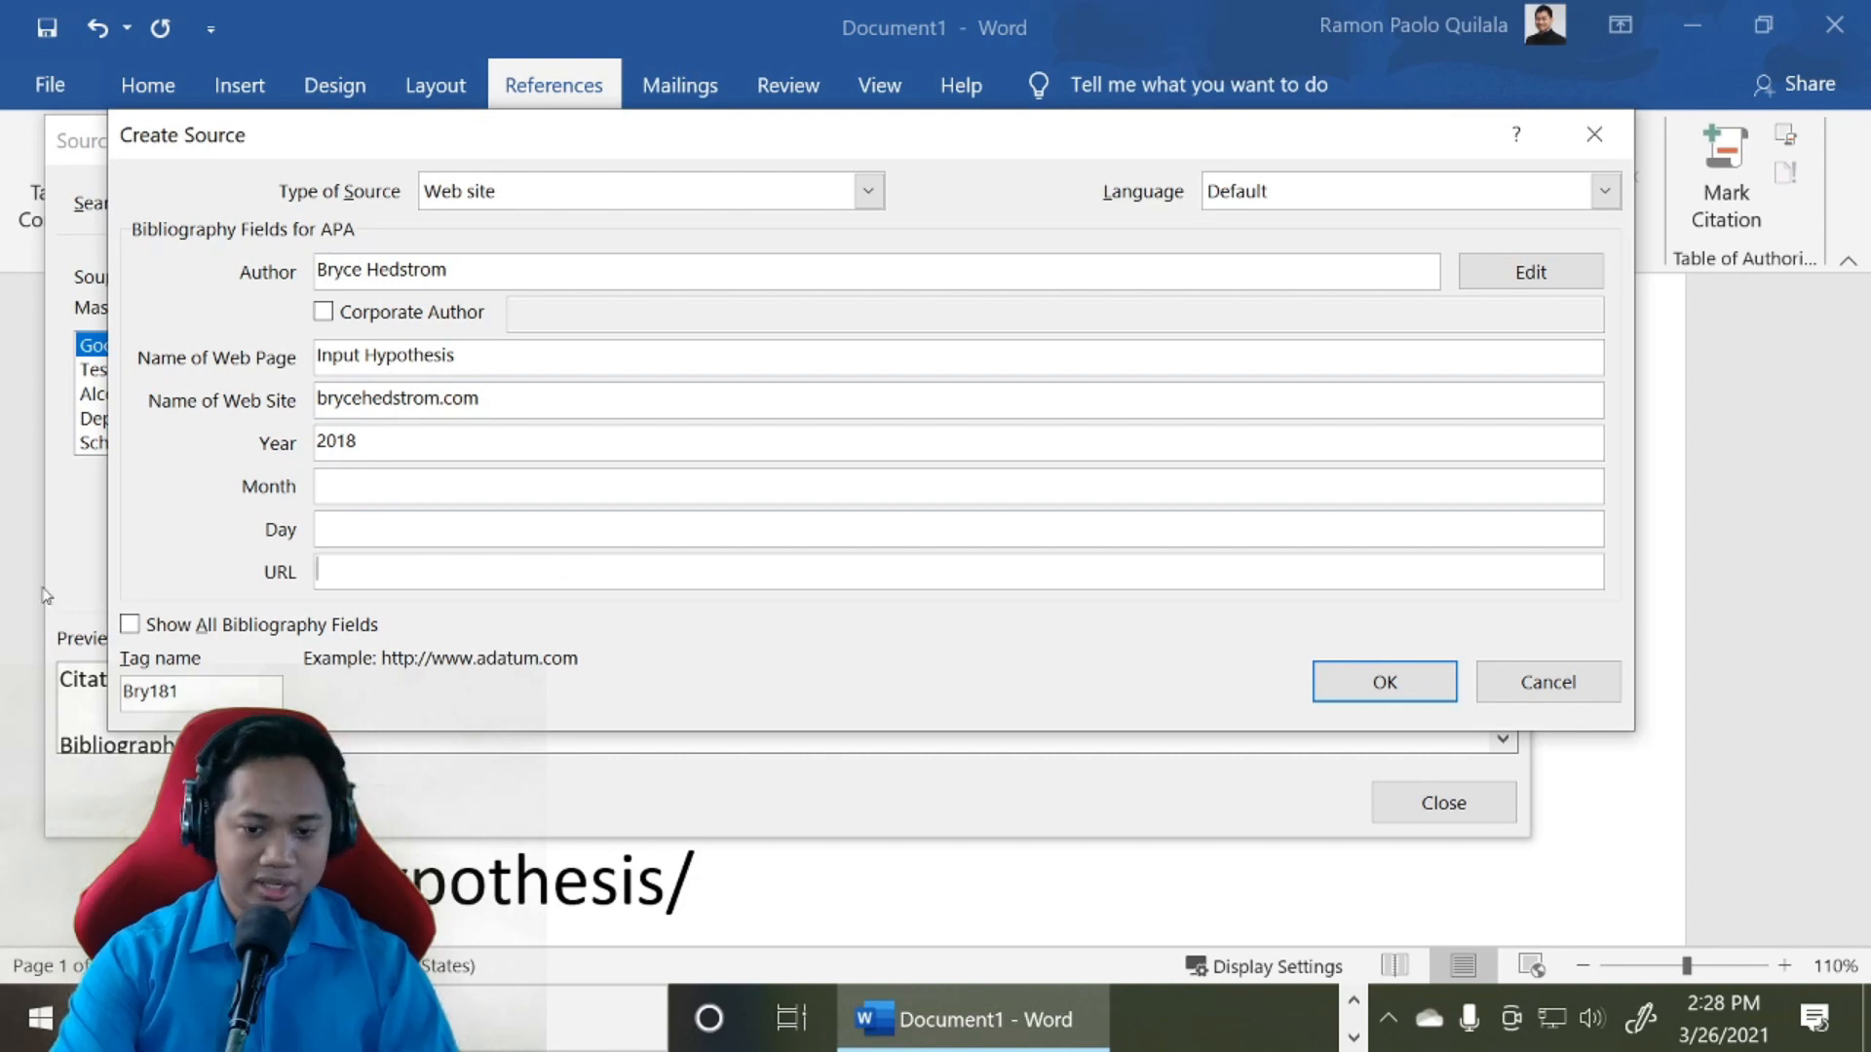
text(https://www.brycehedstrom.com/2018/krashens-hypotheses-the-input-hypothesis/)
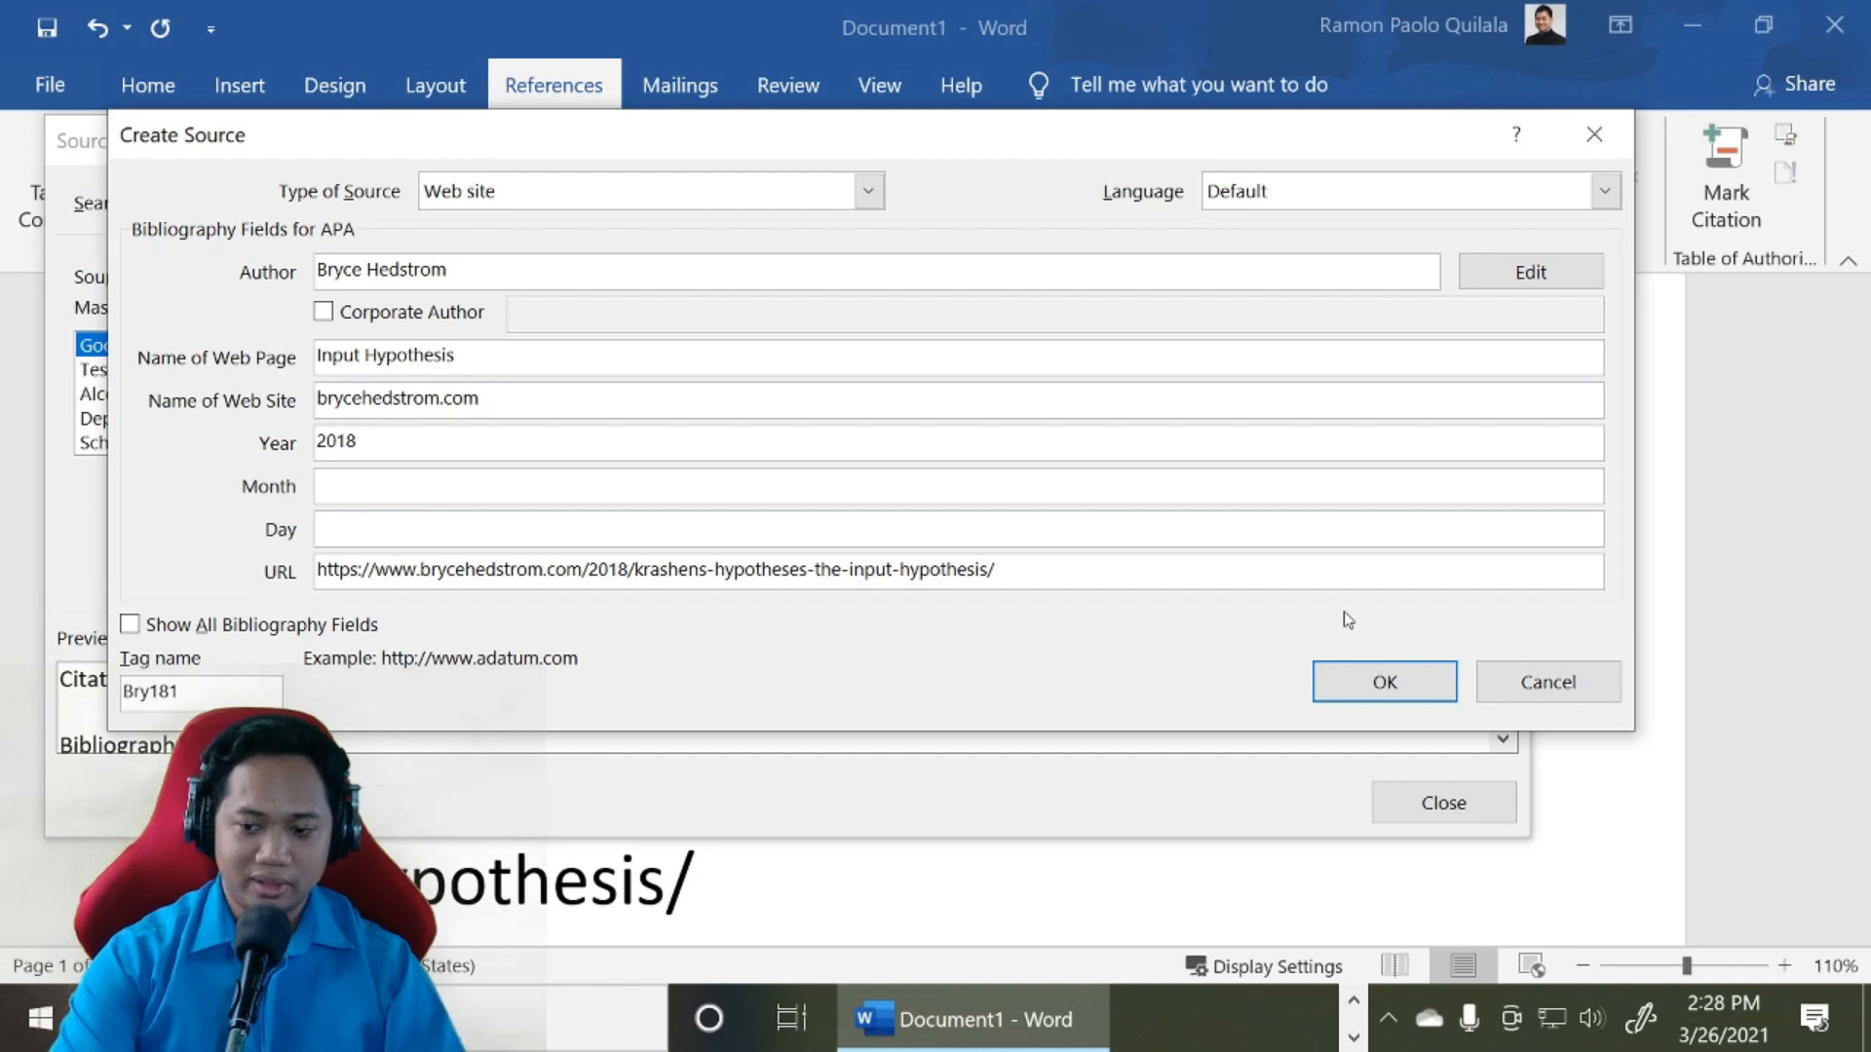
click(1378, 678)
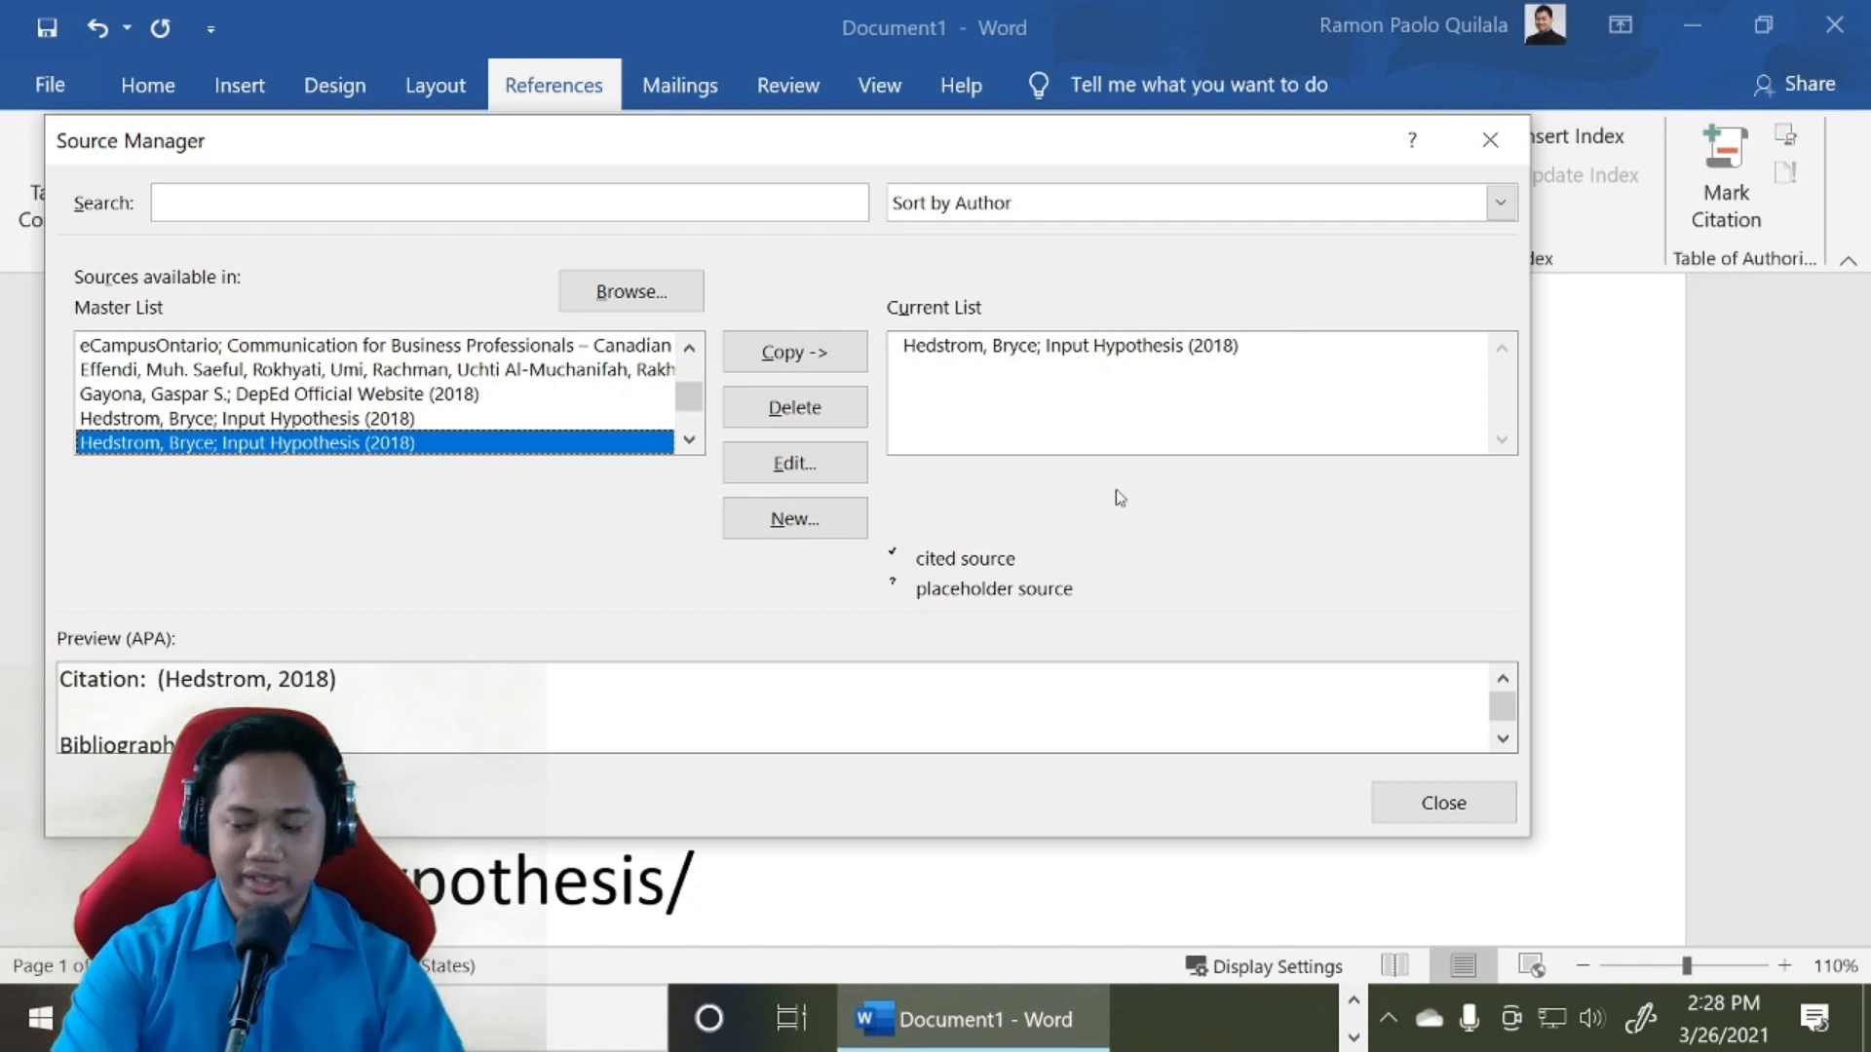
click(1443, 803)
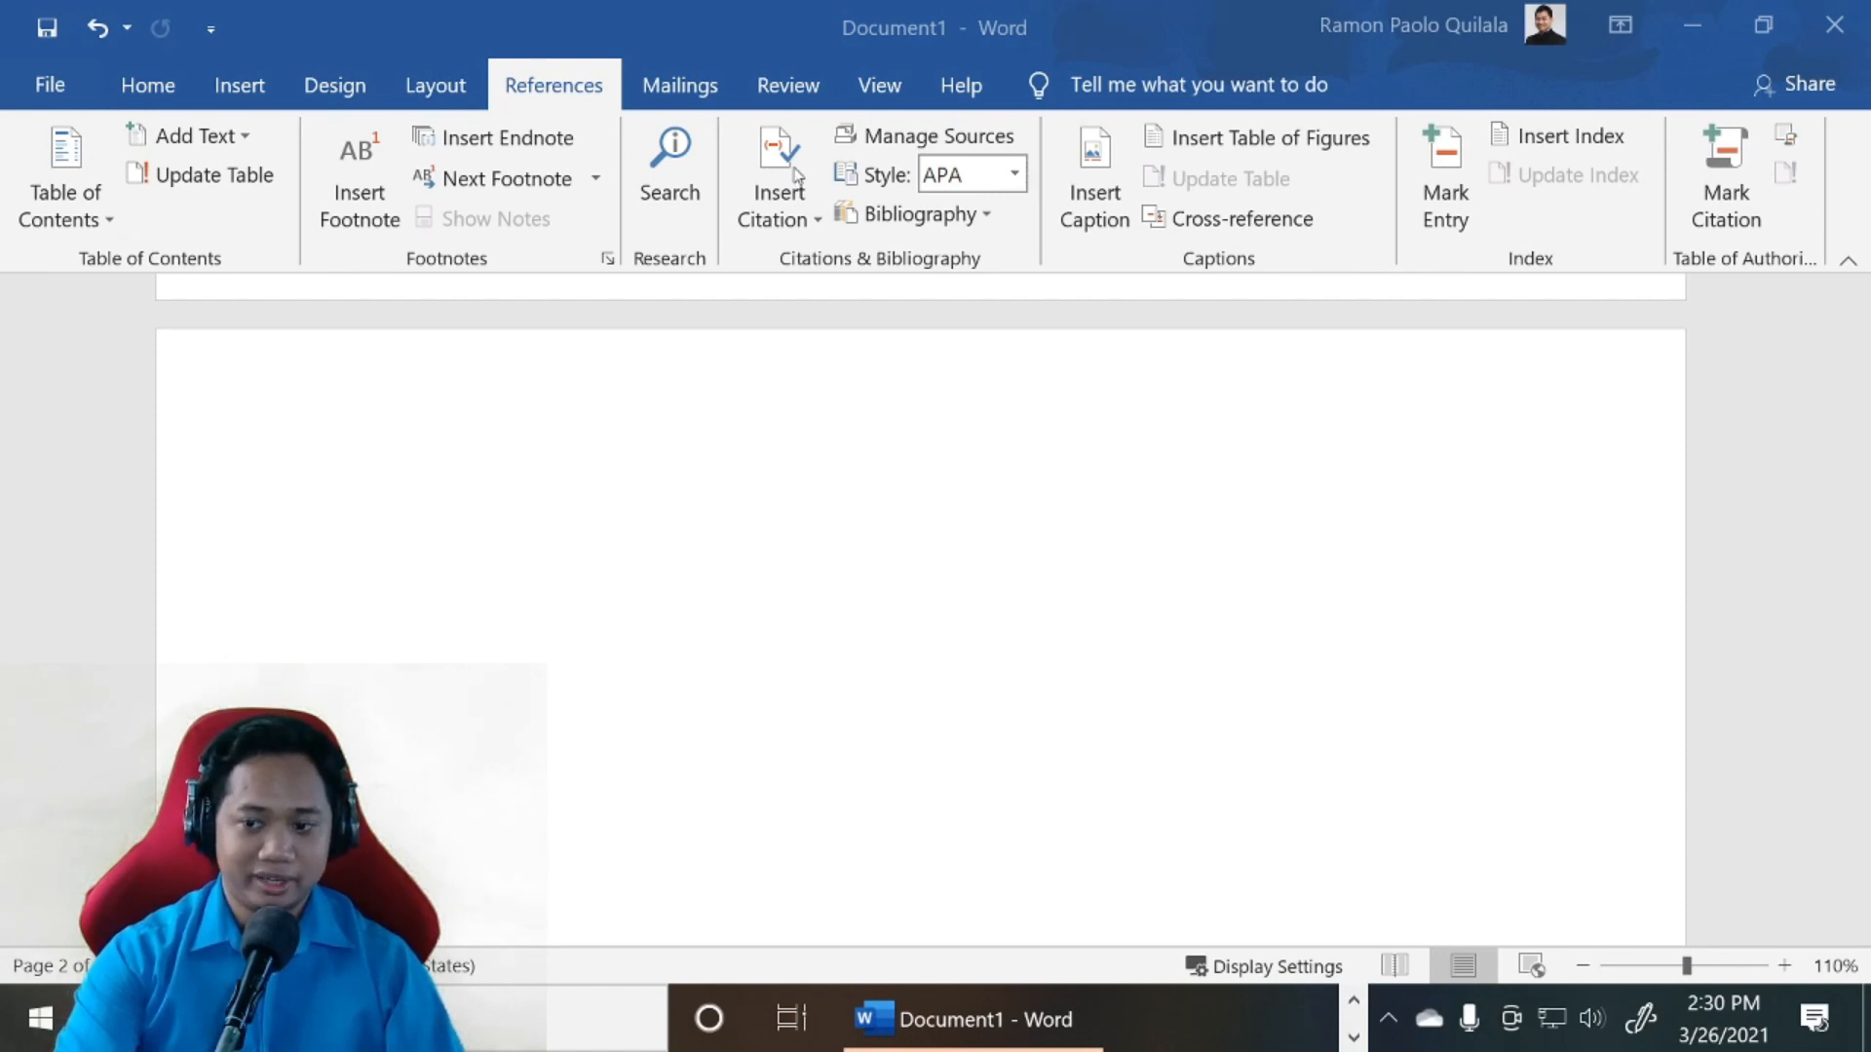
Set the citation style to APA Sixth Edition and look through the other available styles
click(1014, 174)
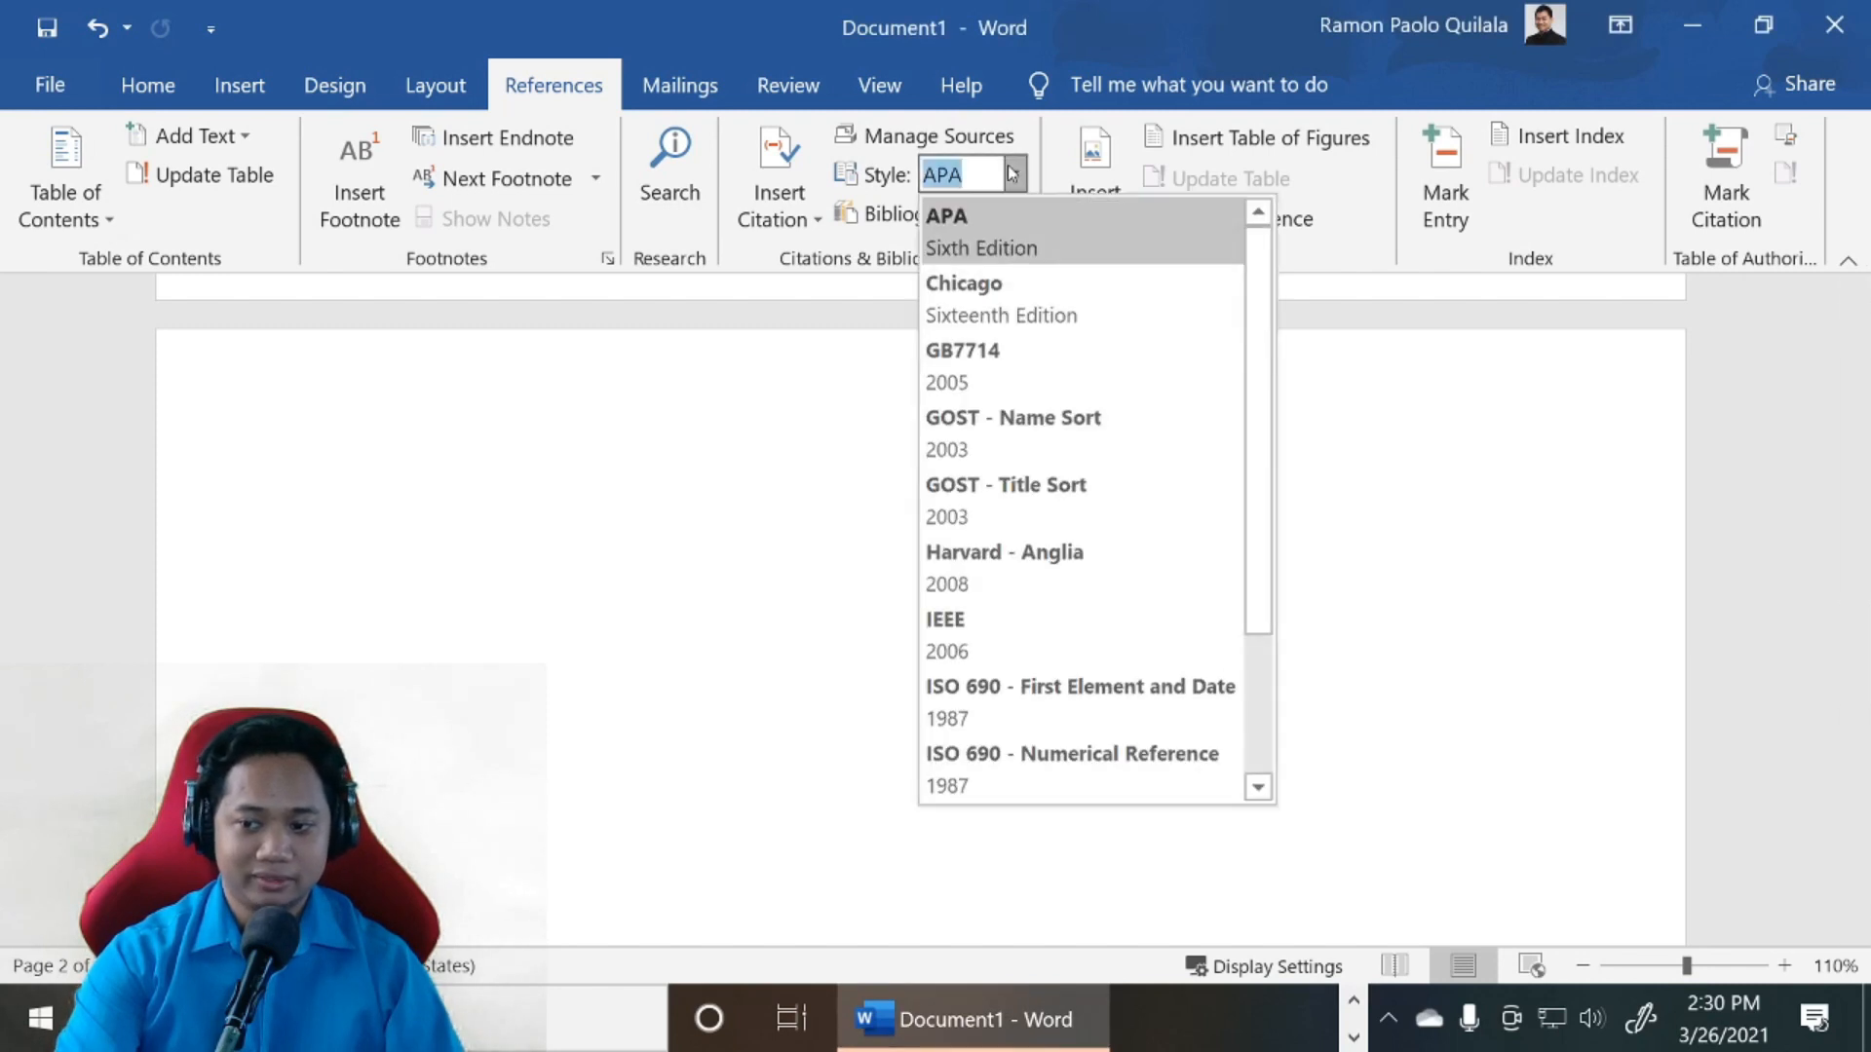
click(1016, 235)
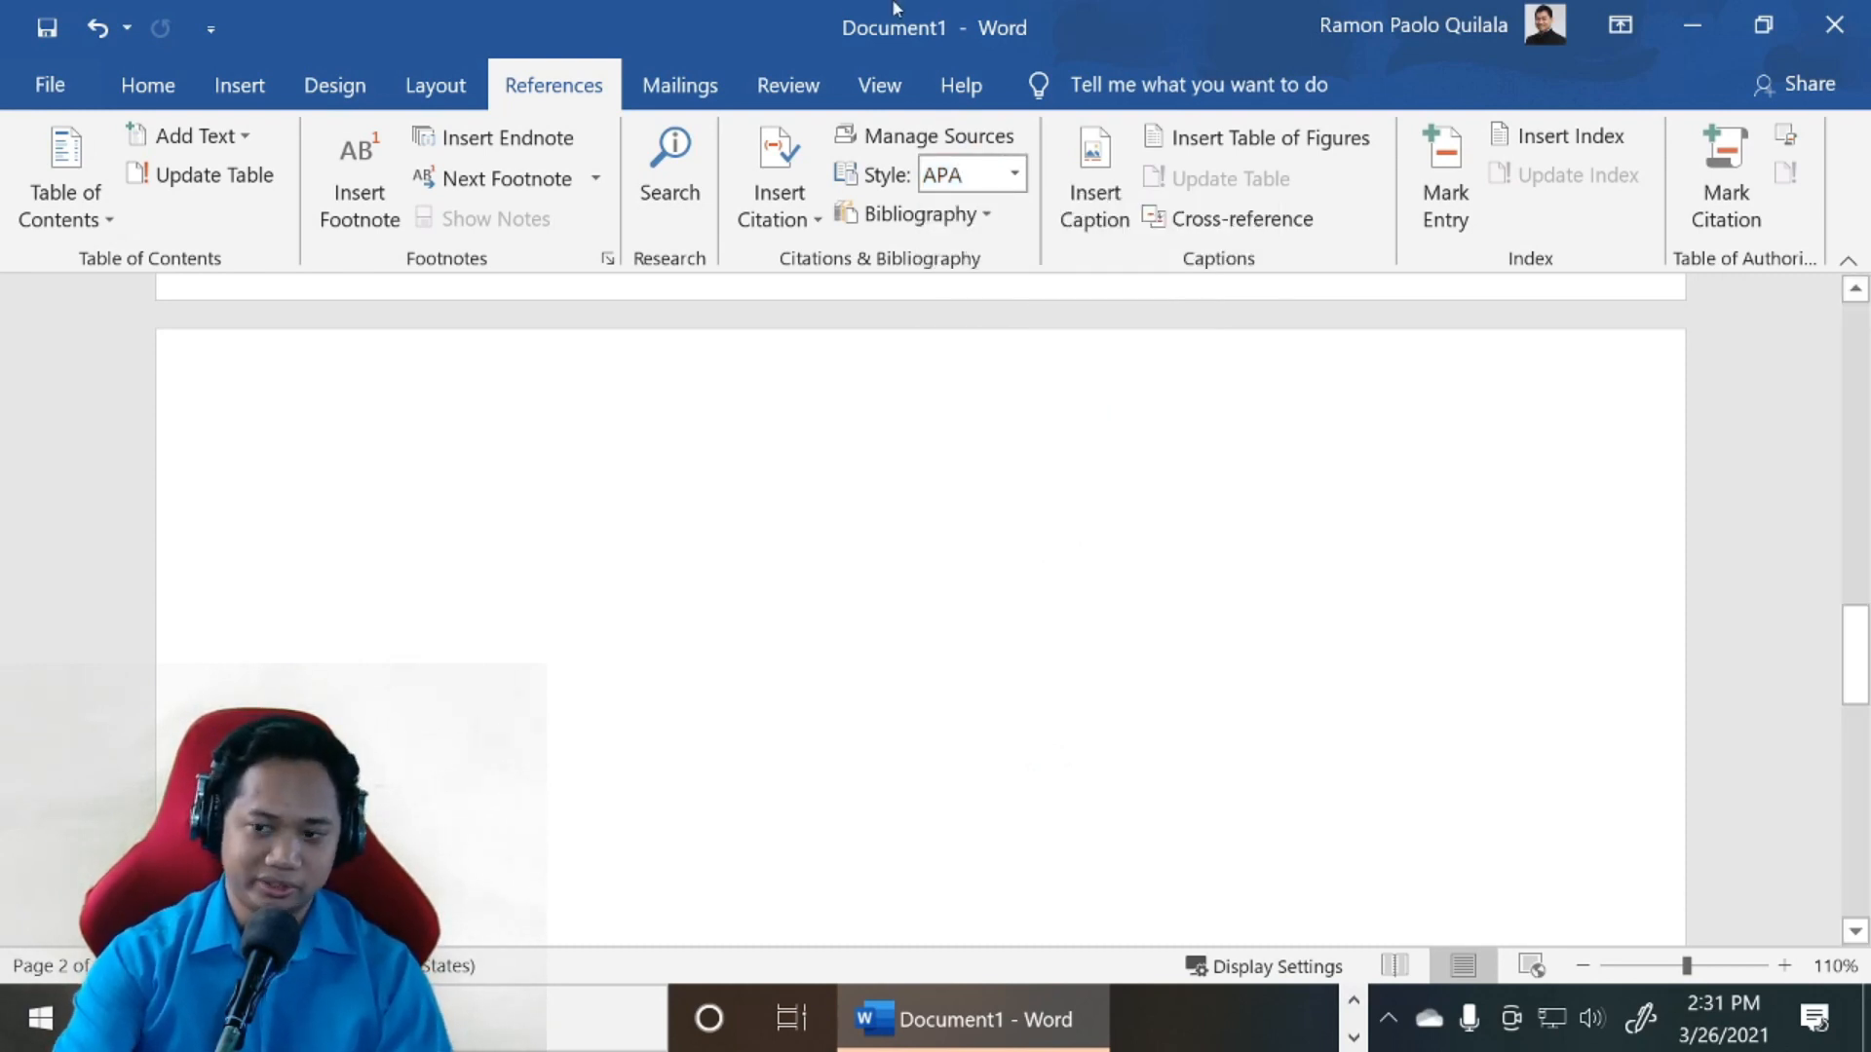
click(1012, 180)
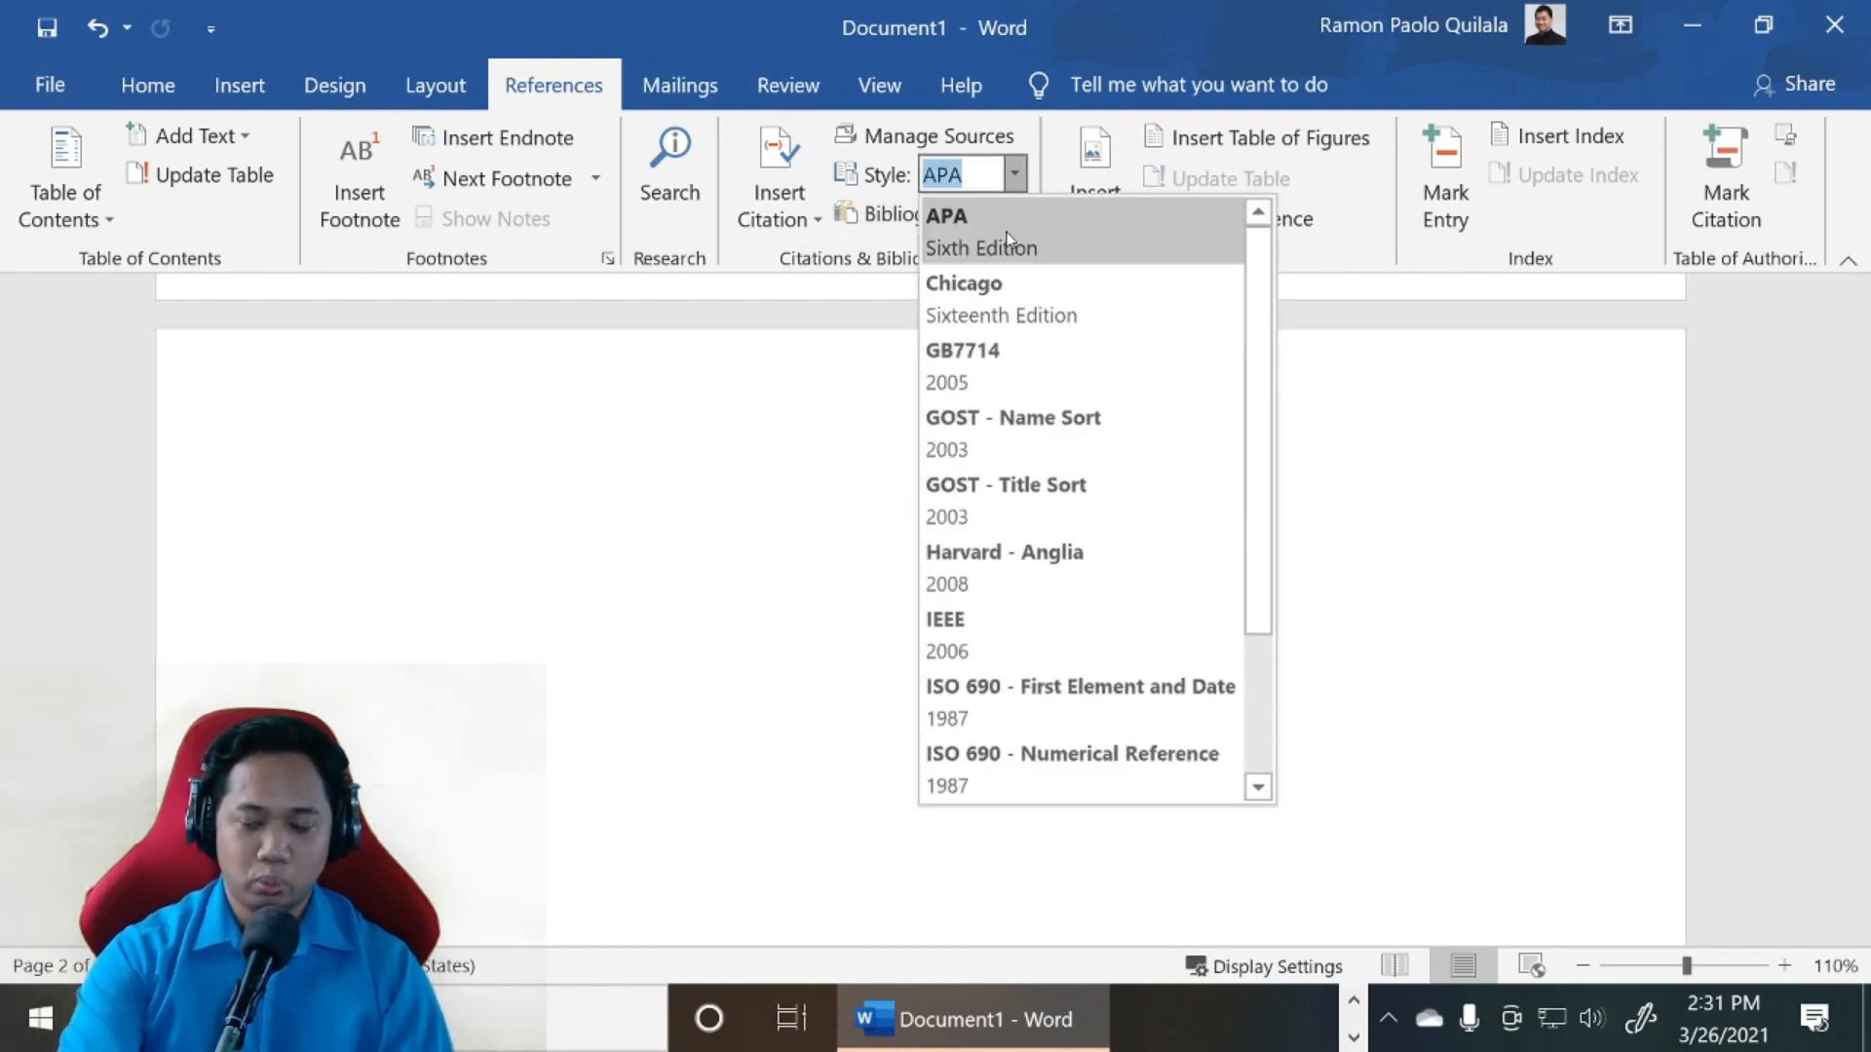
scroll(1072, 468, down, 2)
scroll(1092, 487, up, 2)
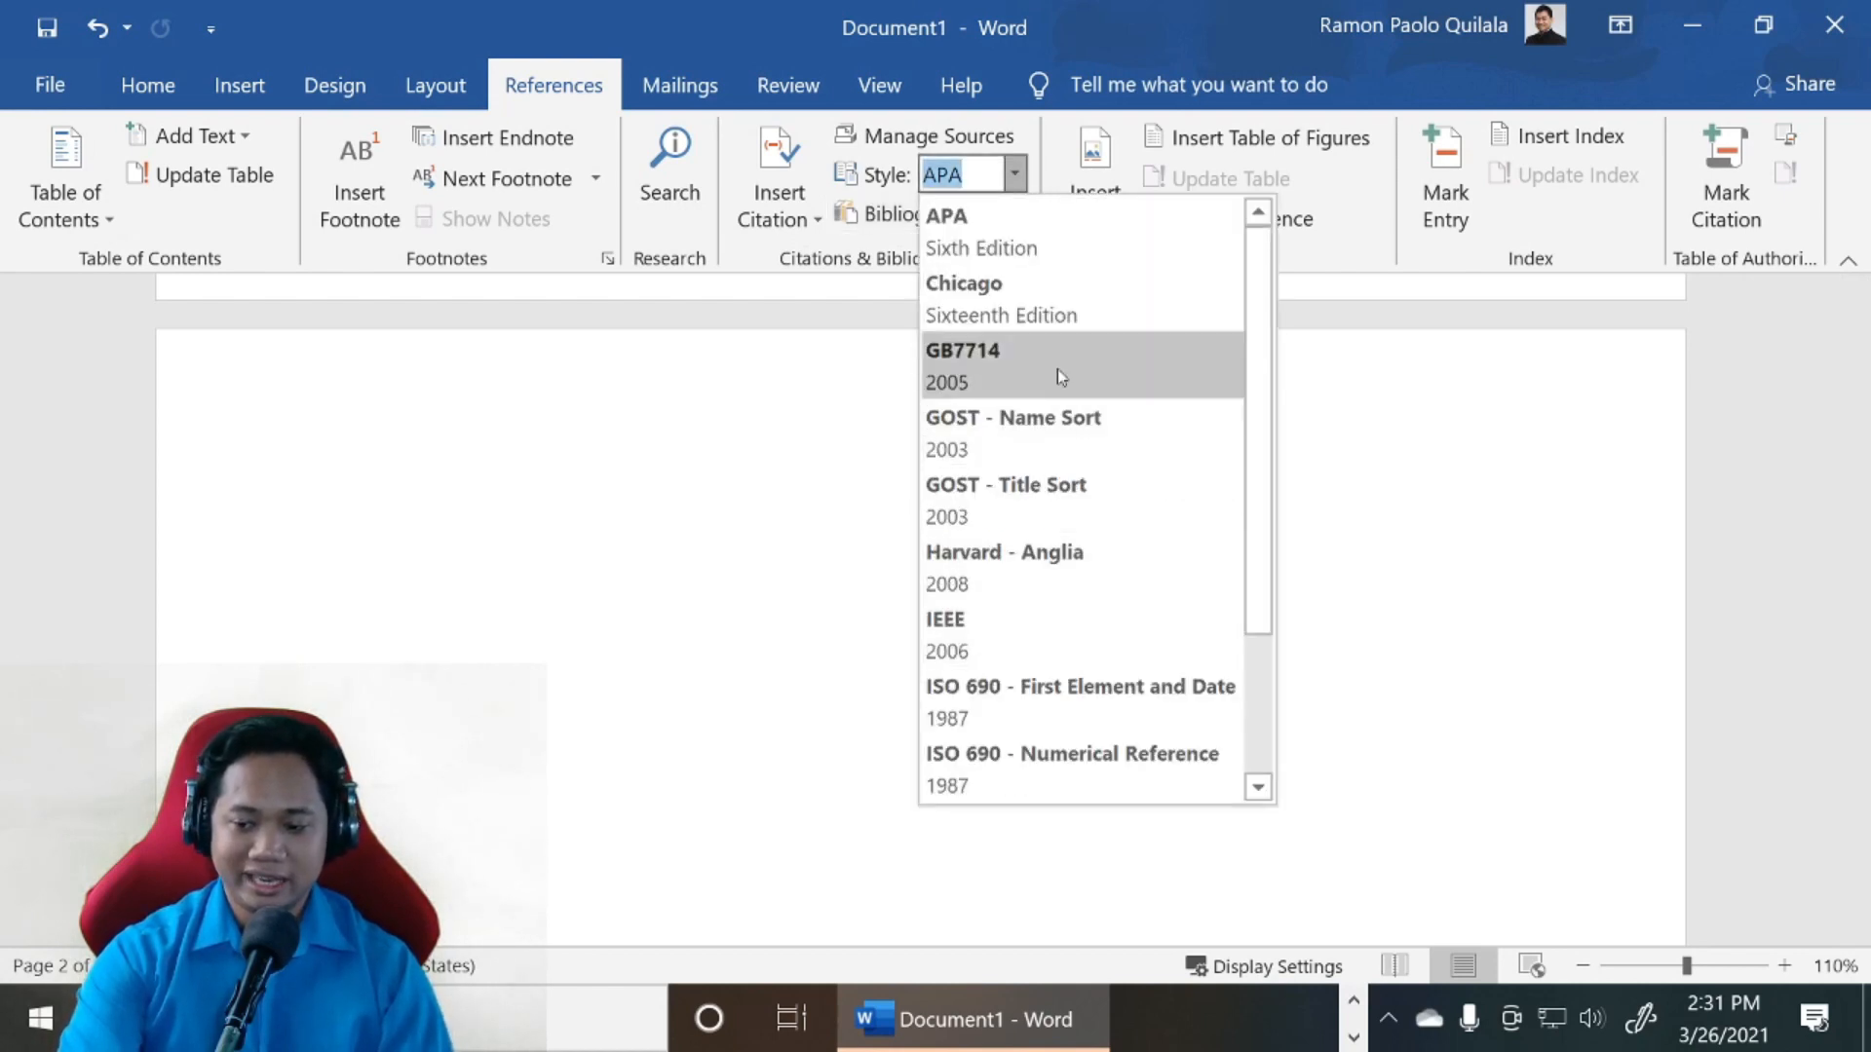
click(1015, 177)
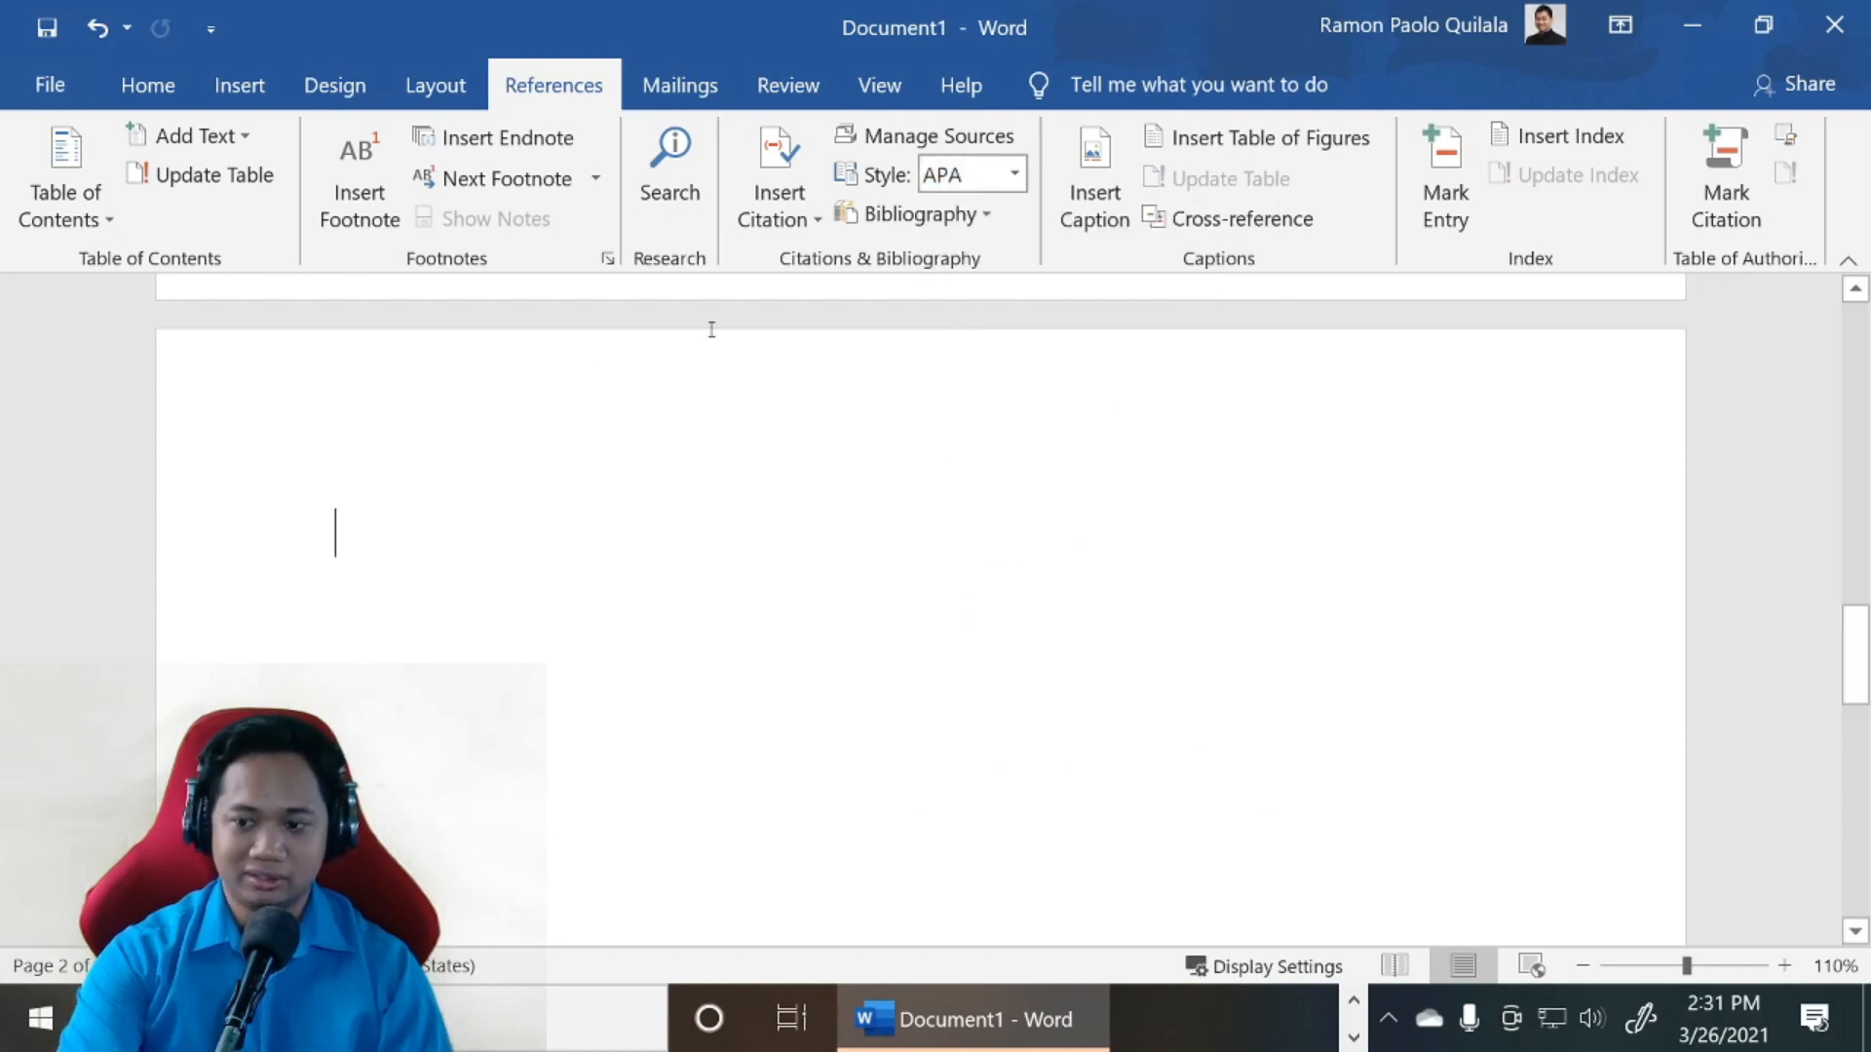
Insert the built-in Bibliography from the gallery on the blank second page
click(939, 215)
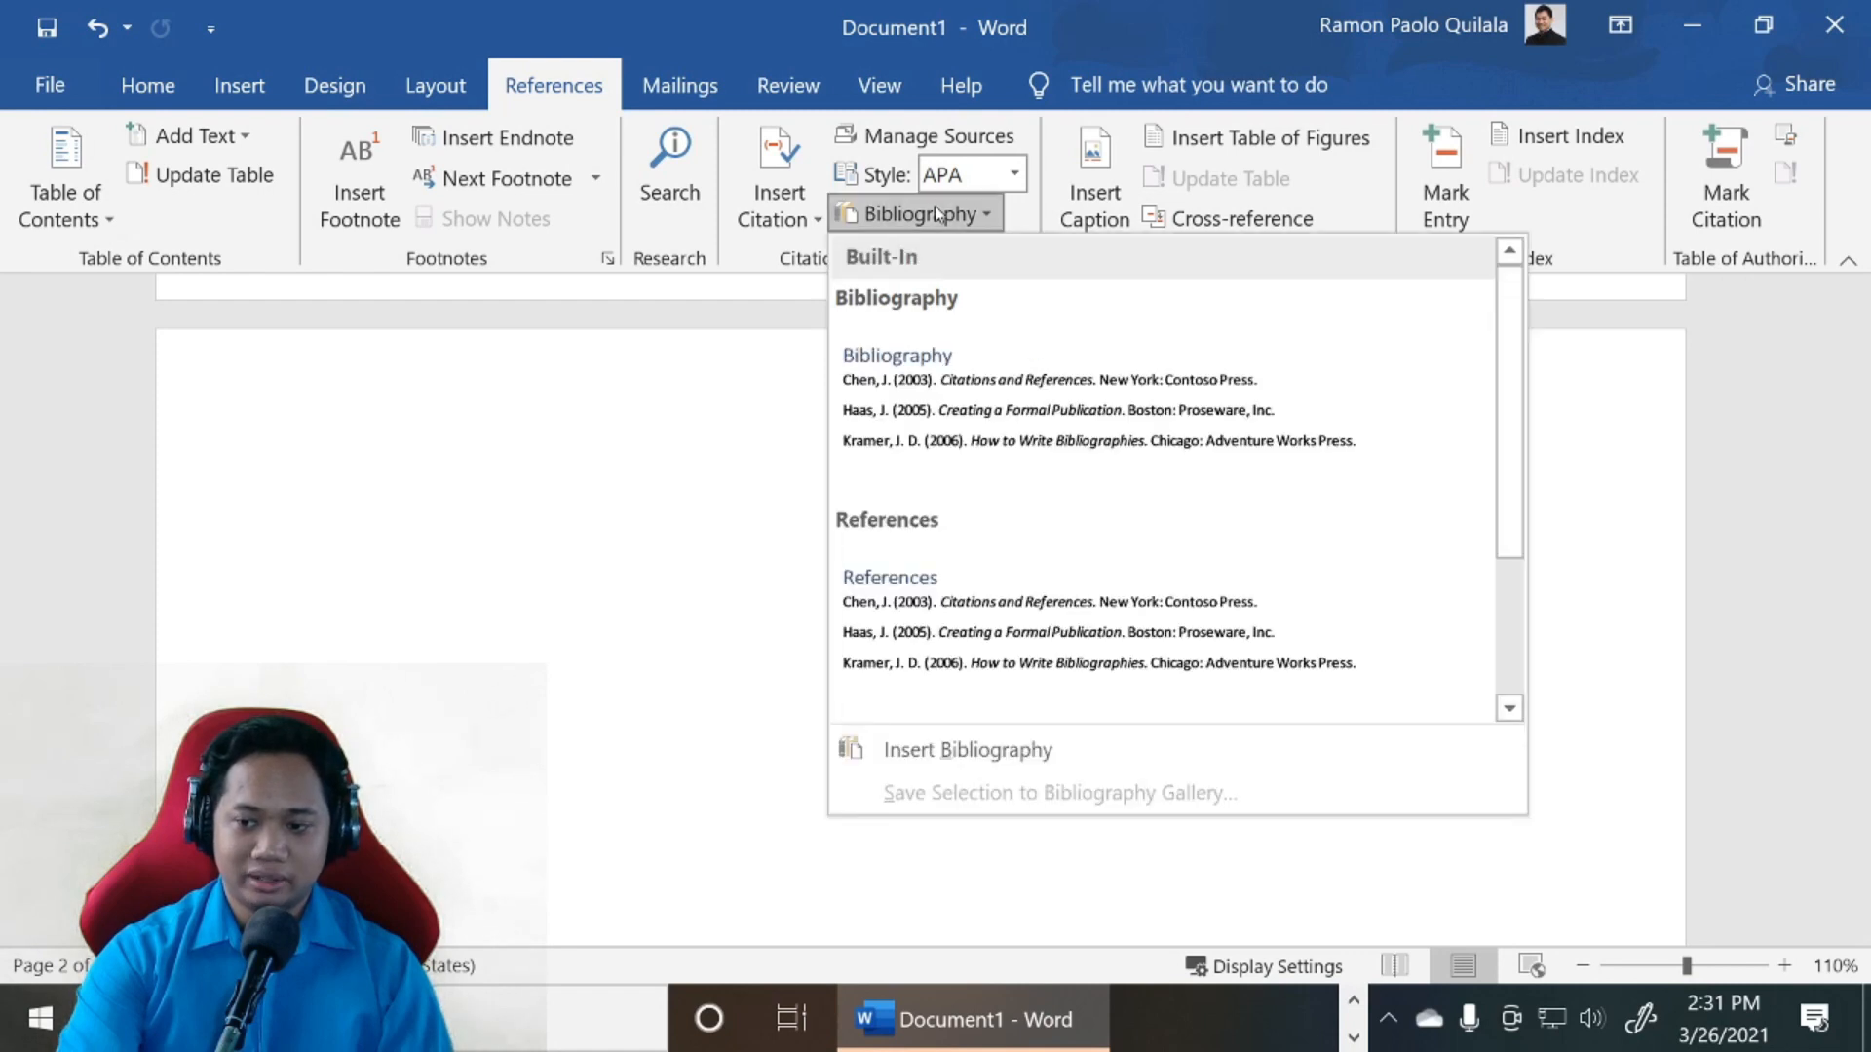
scroll(968, 463, down, 2)
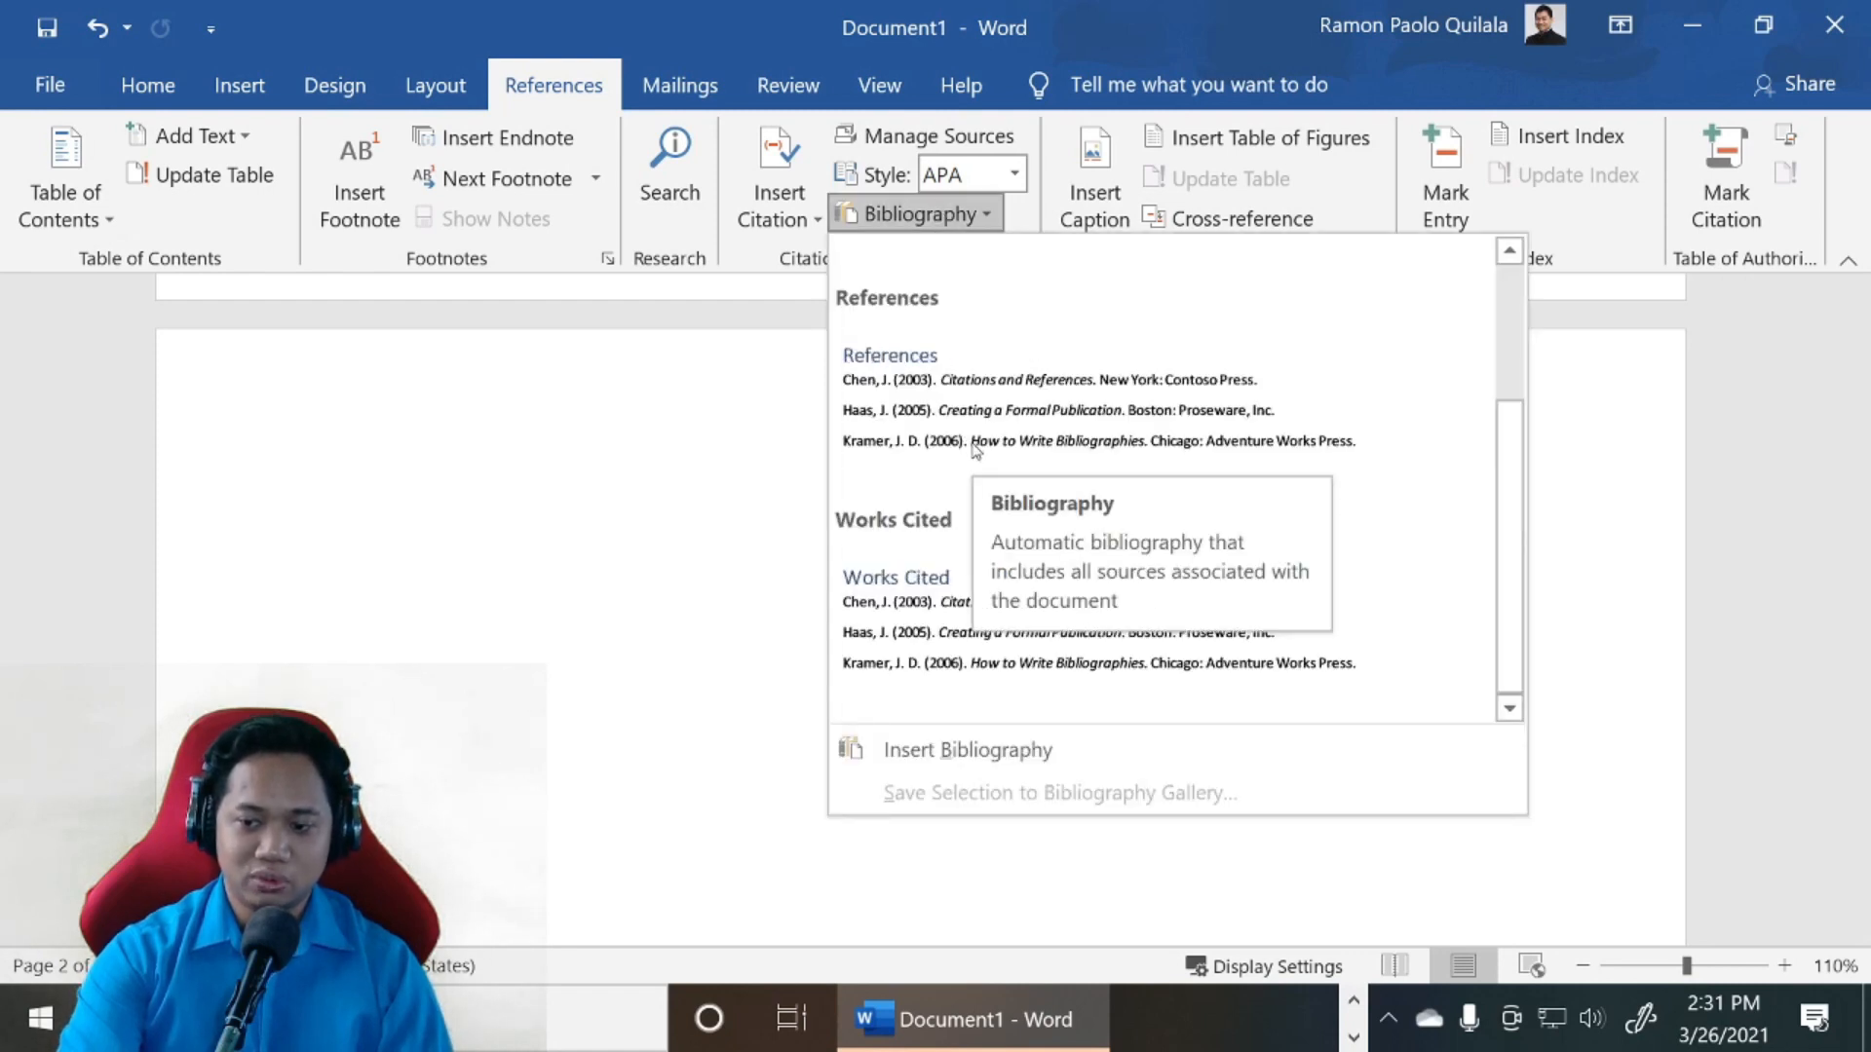
scroll(982, 546, up, 2)
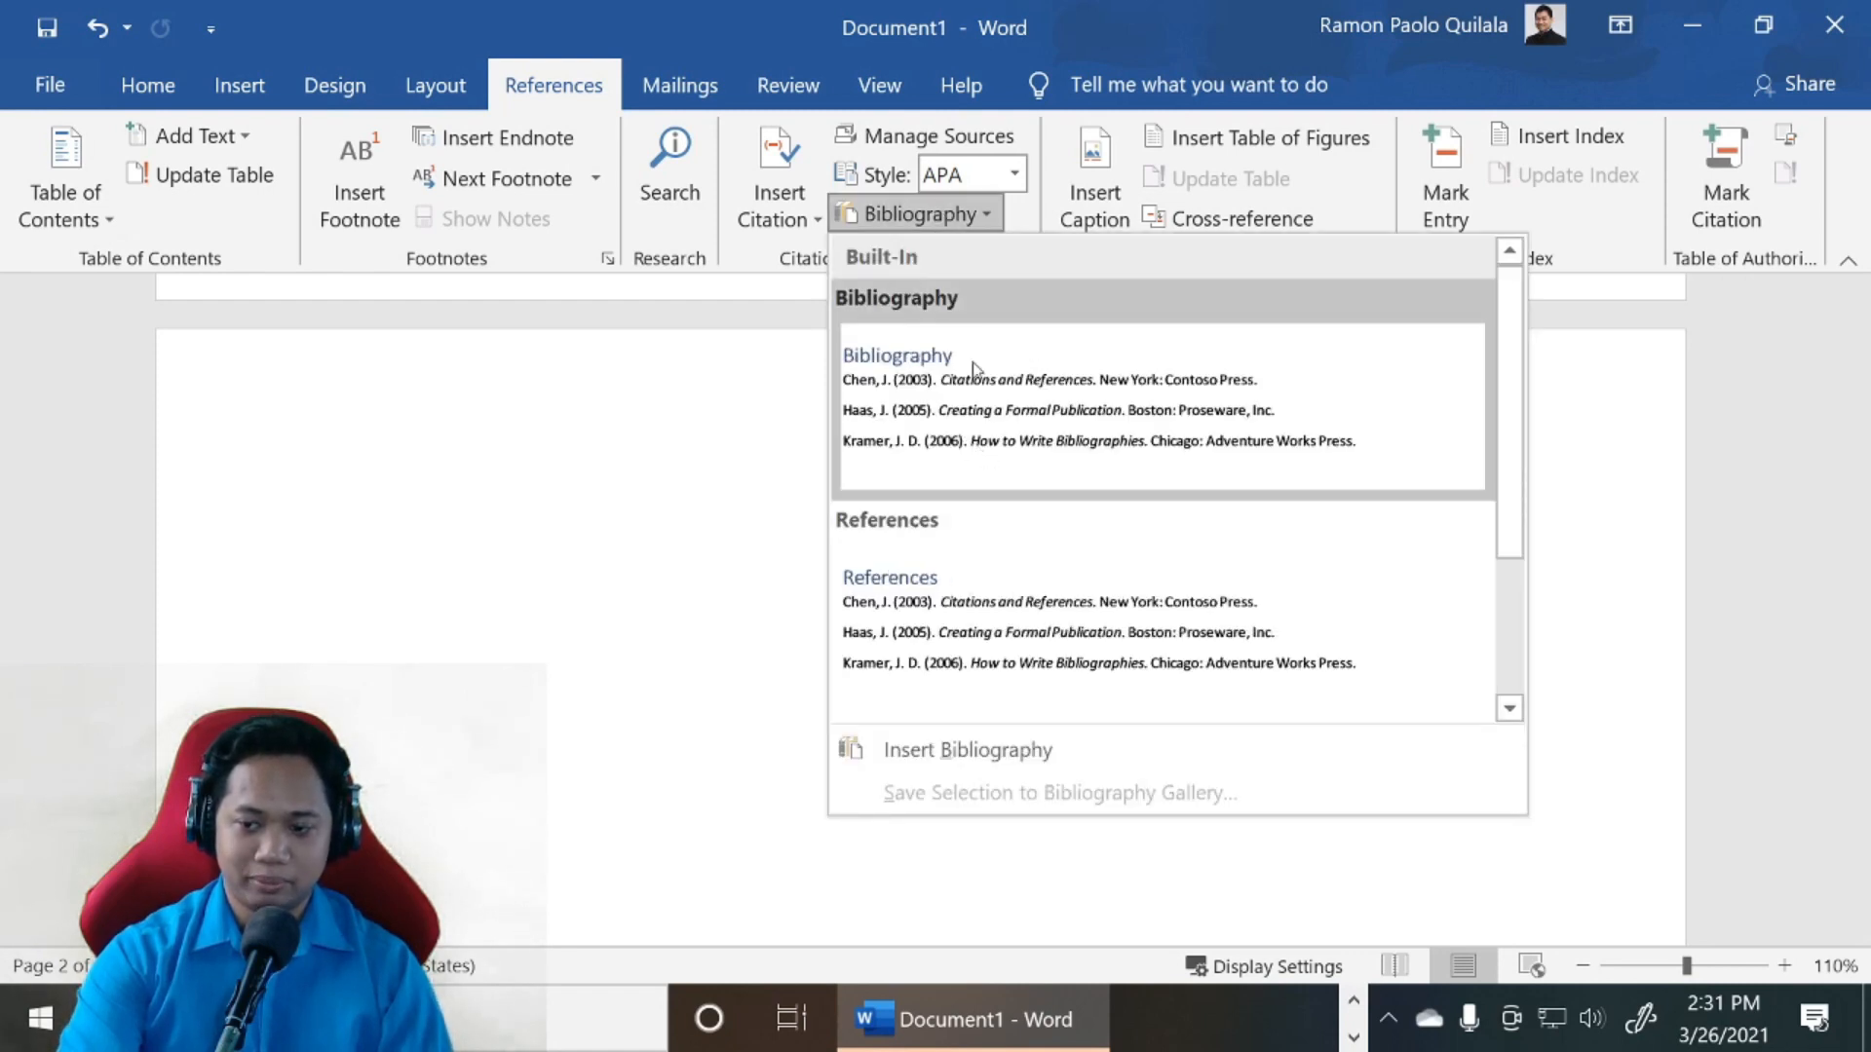
scroll(989, 468, down, 2)
scroll(975, 546, up, 2)
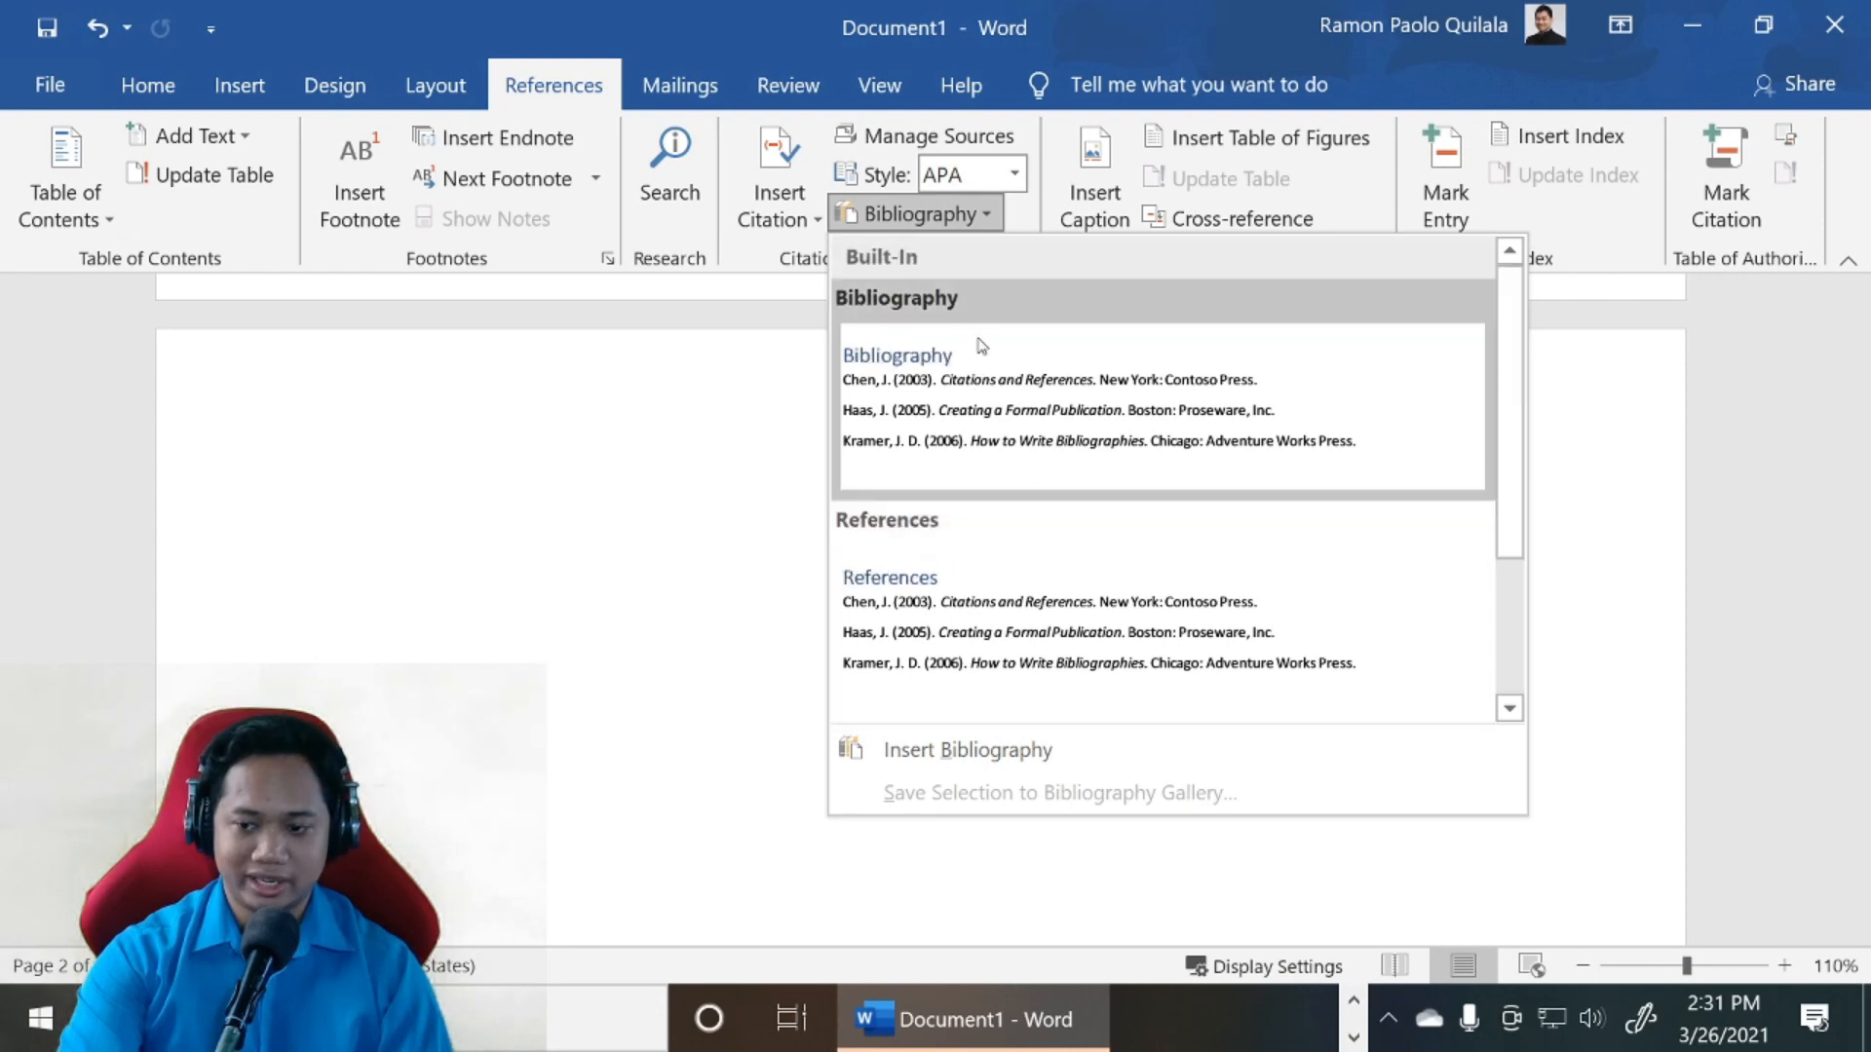
click(975, 379)
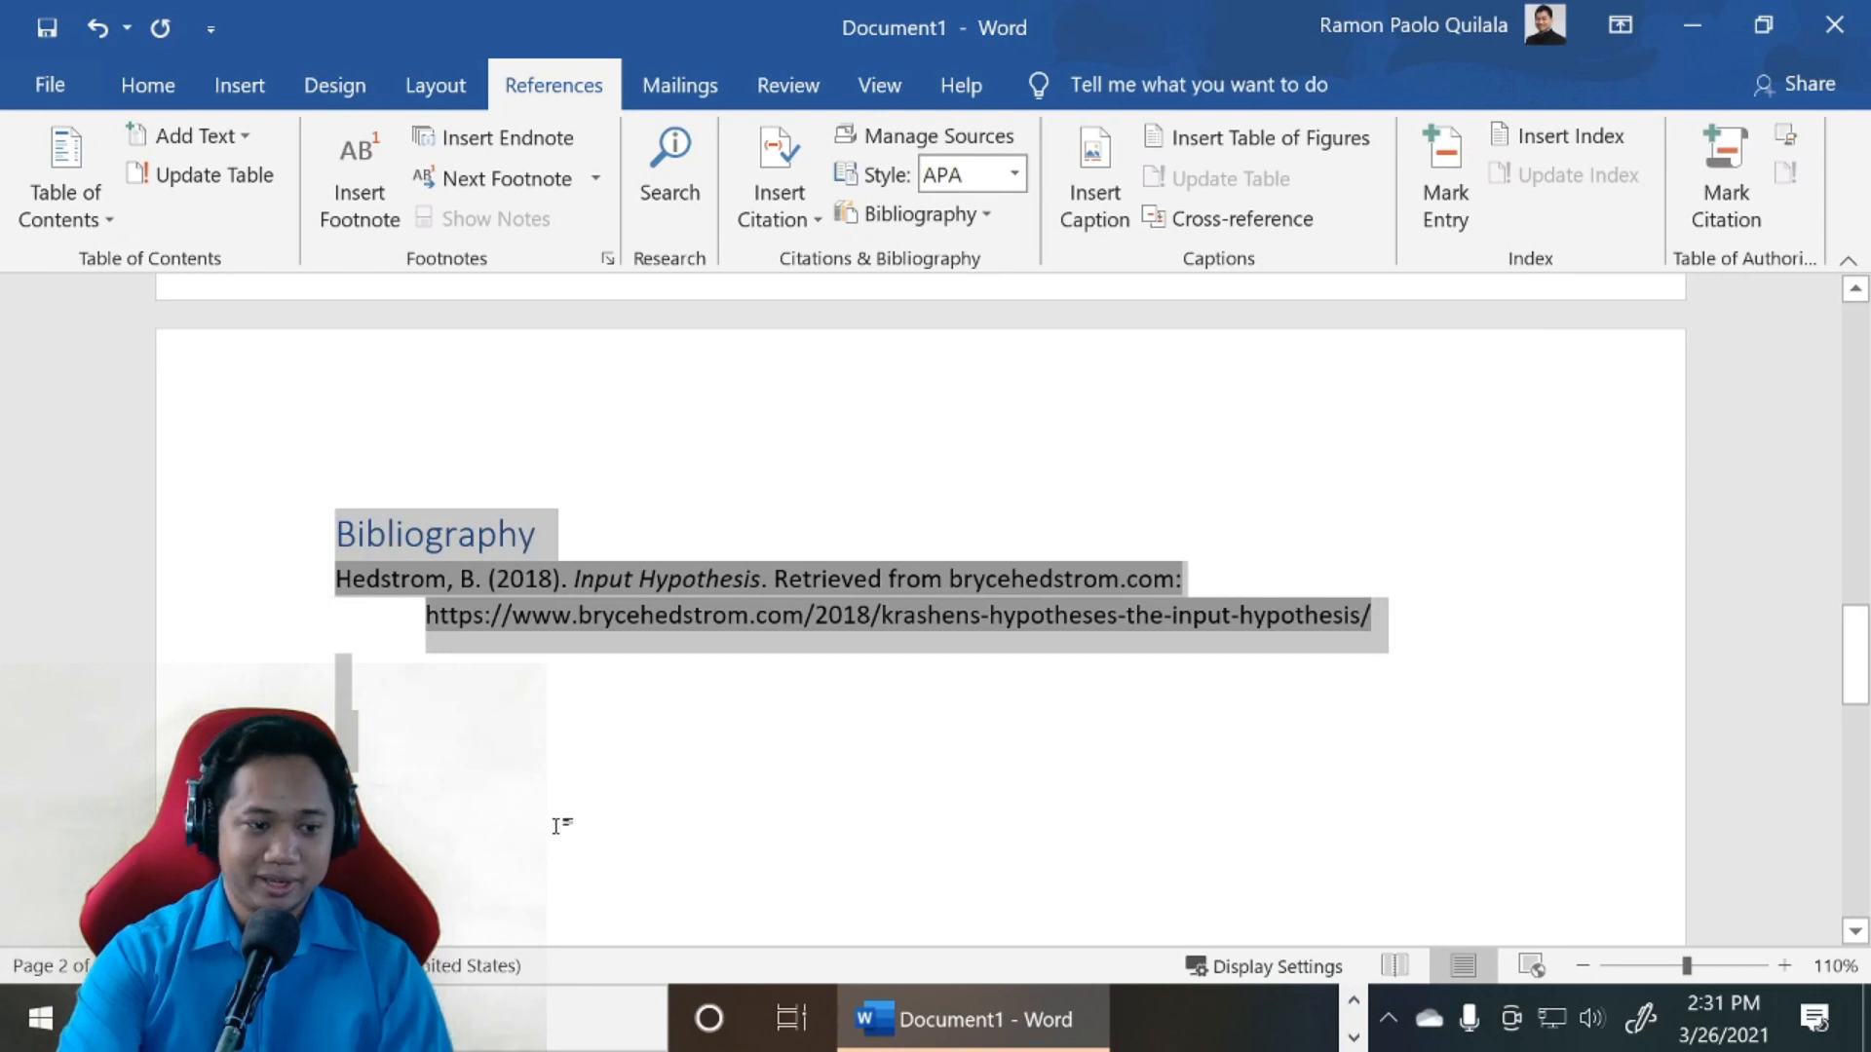
click(606, 787)
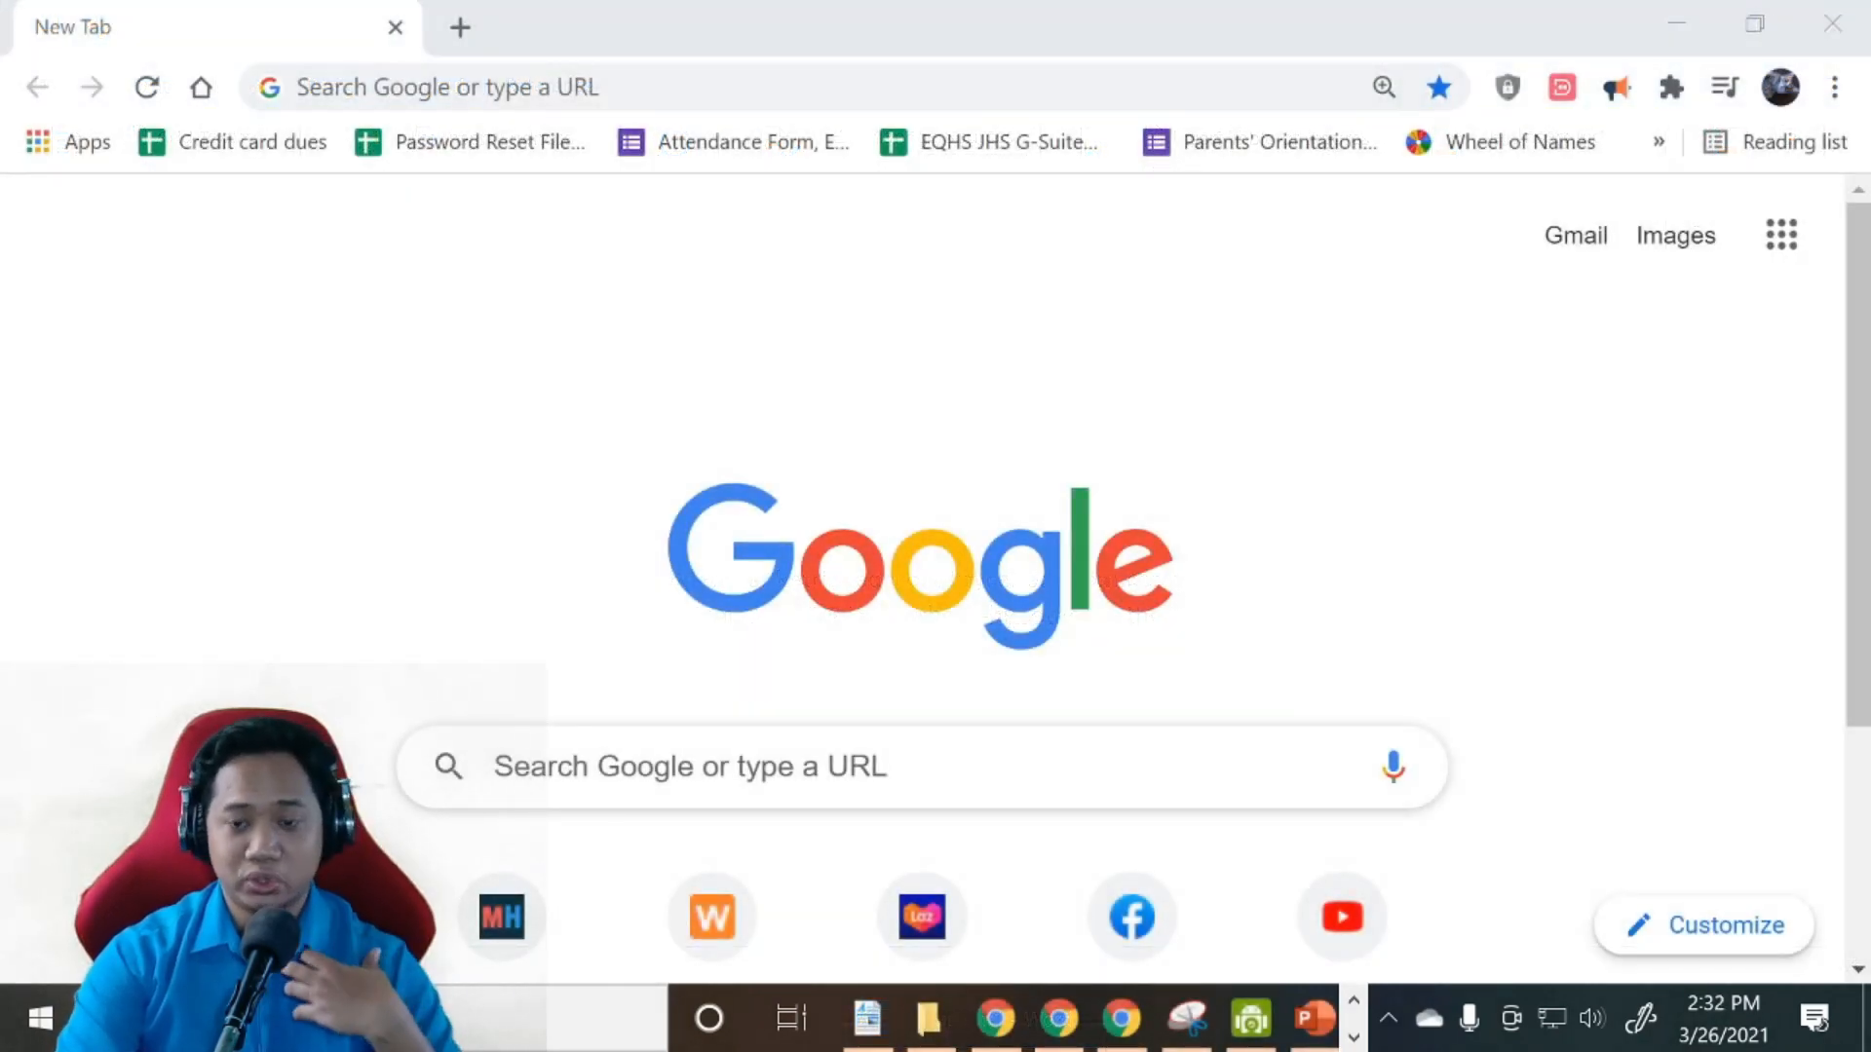
Switch to Chrome and open the website citethisforme.com
click(691, 98)
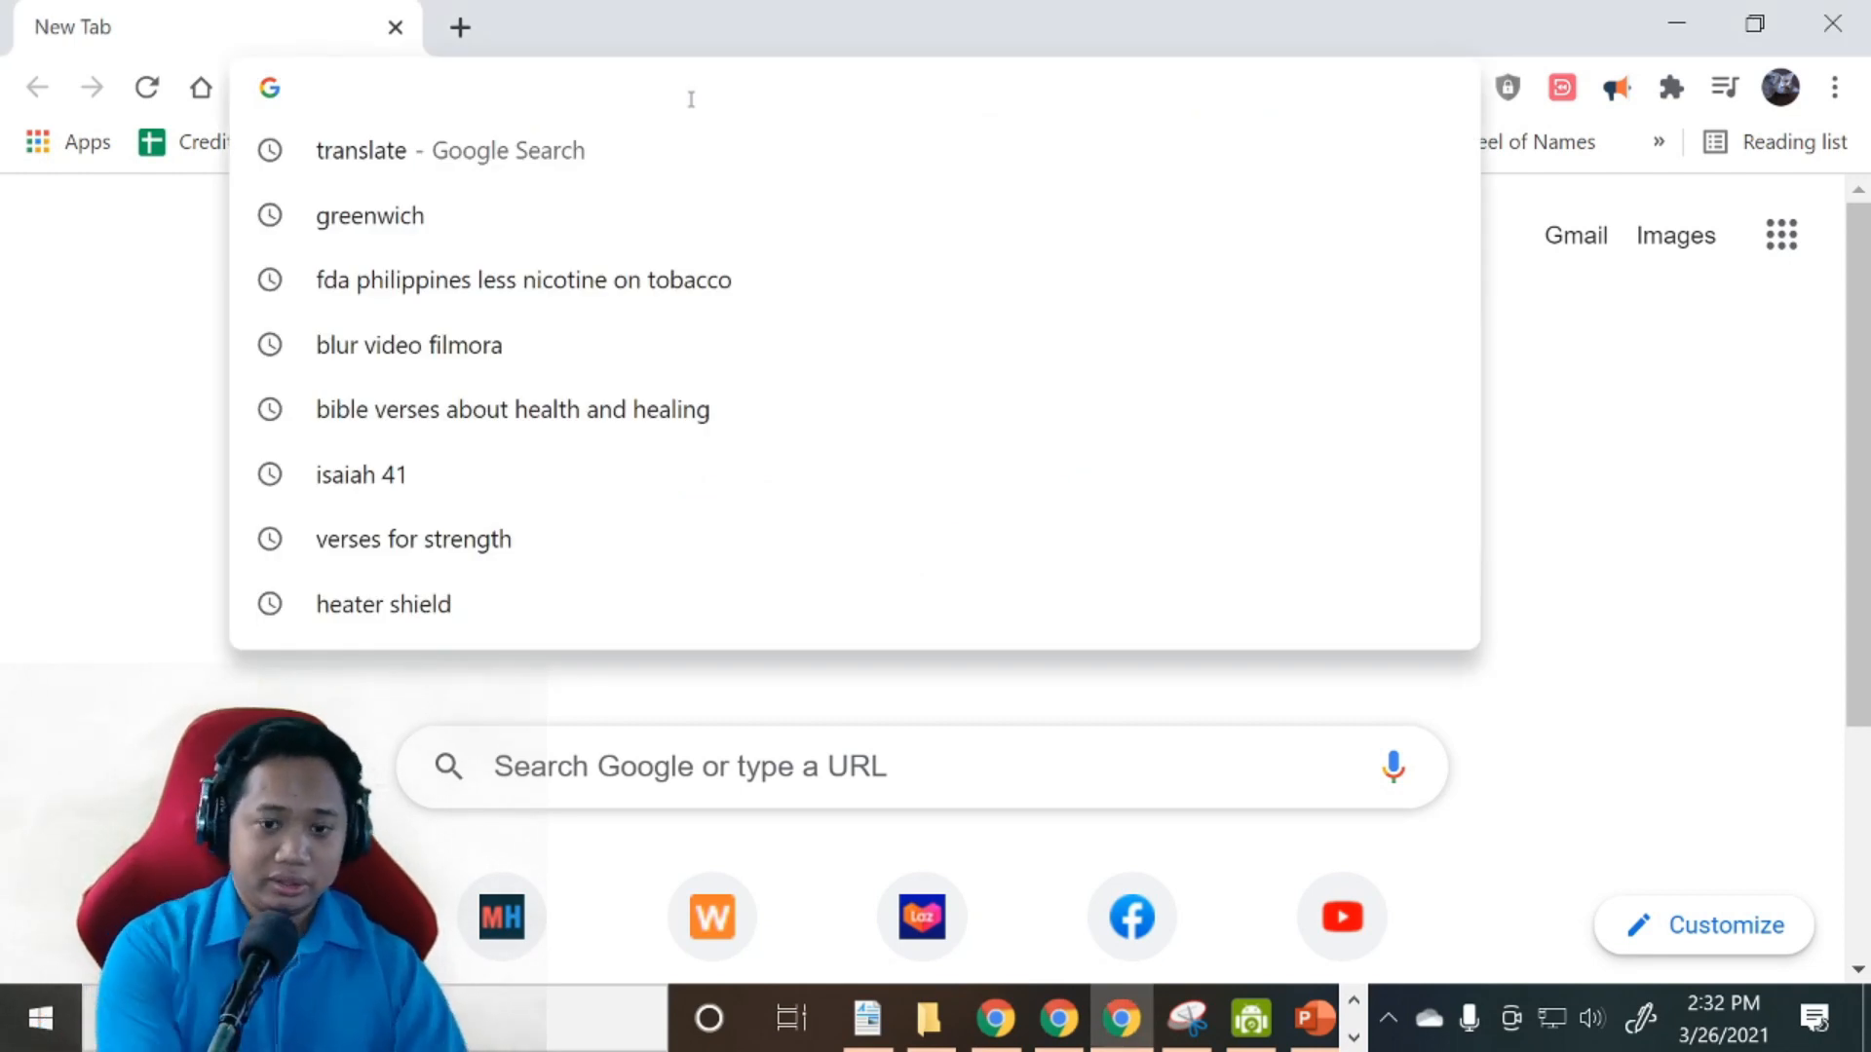
text(citethisforme)
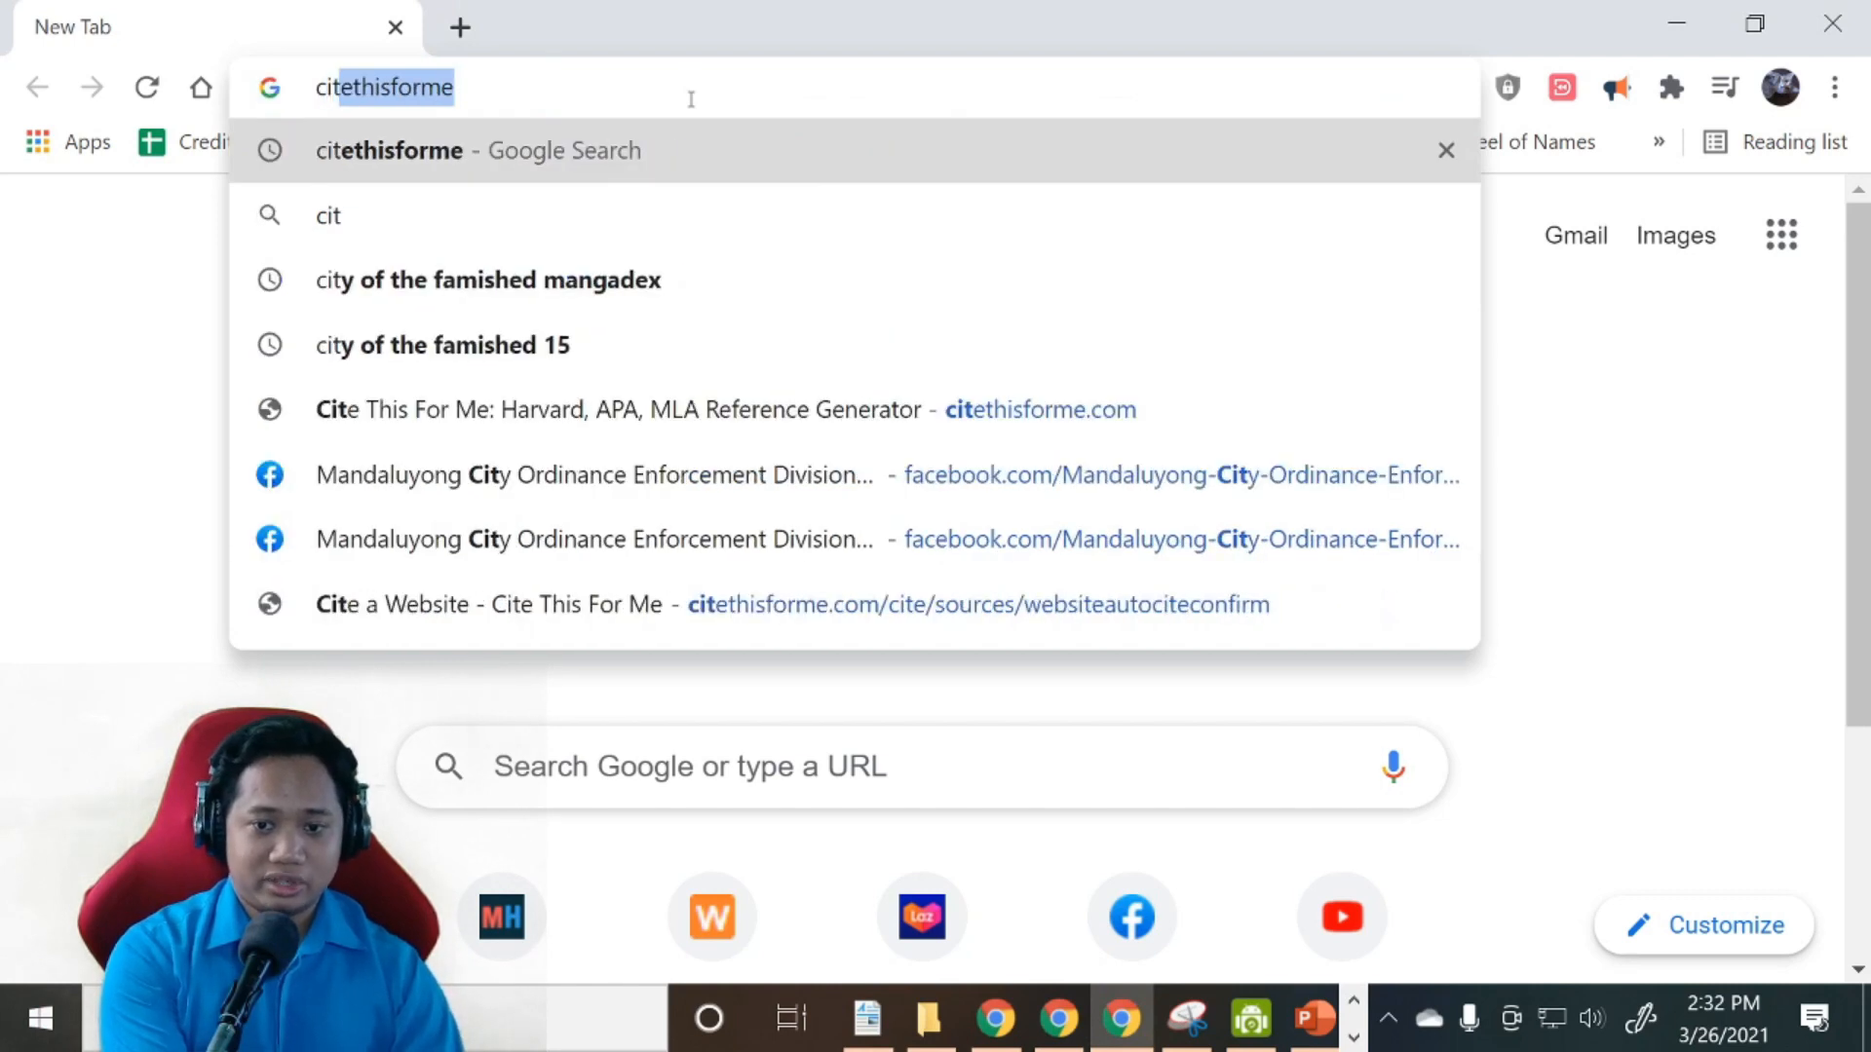
key(Right)
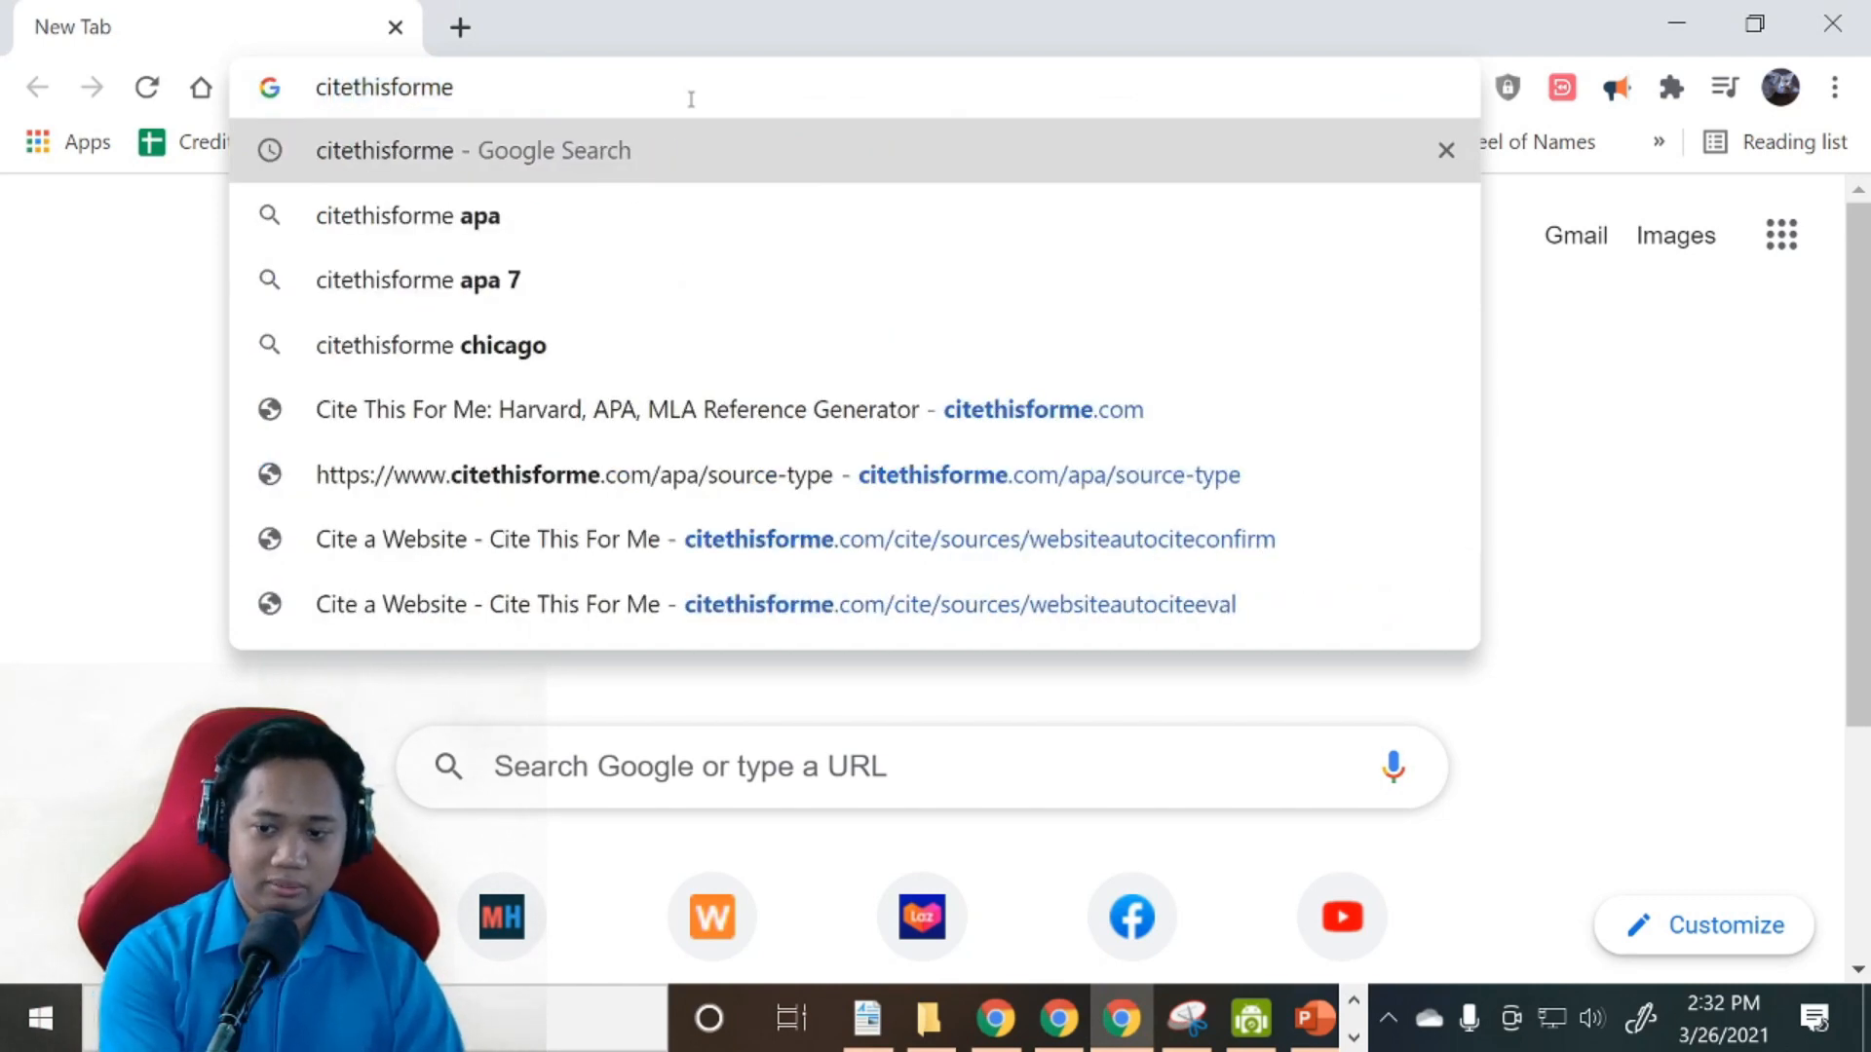
text(.com)
key(Return)
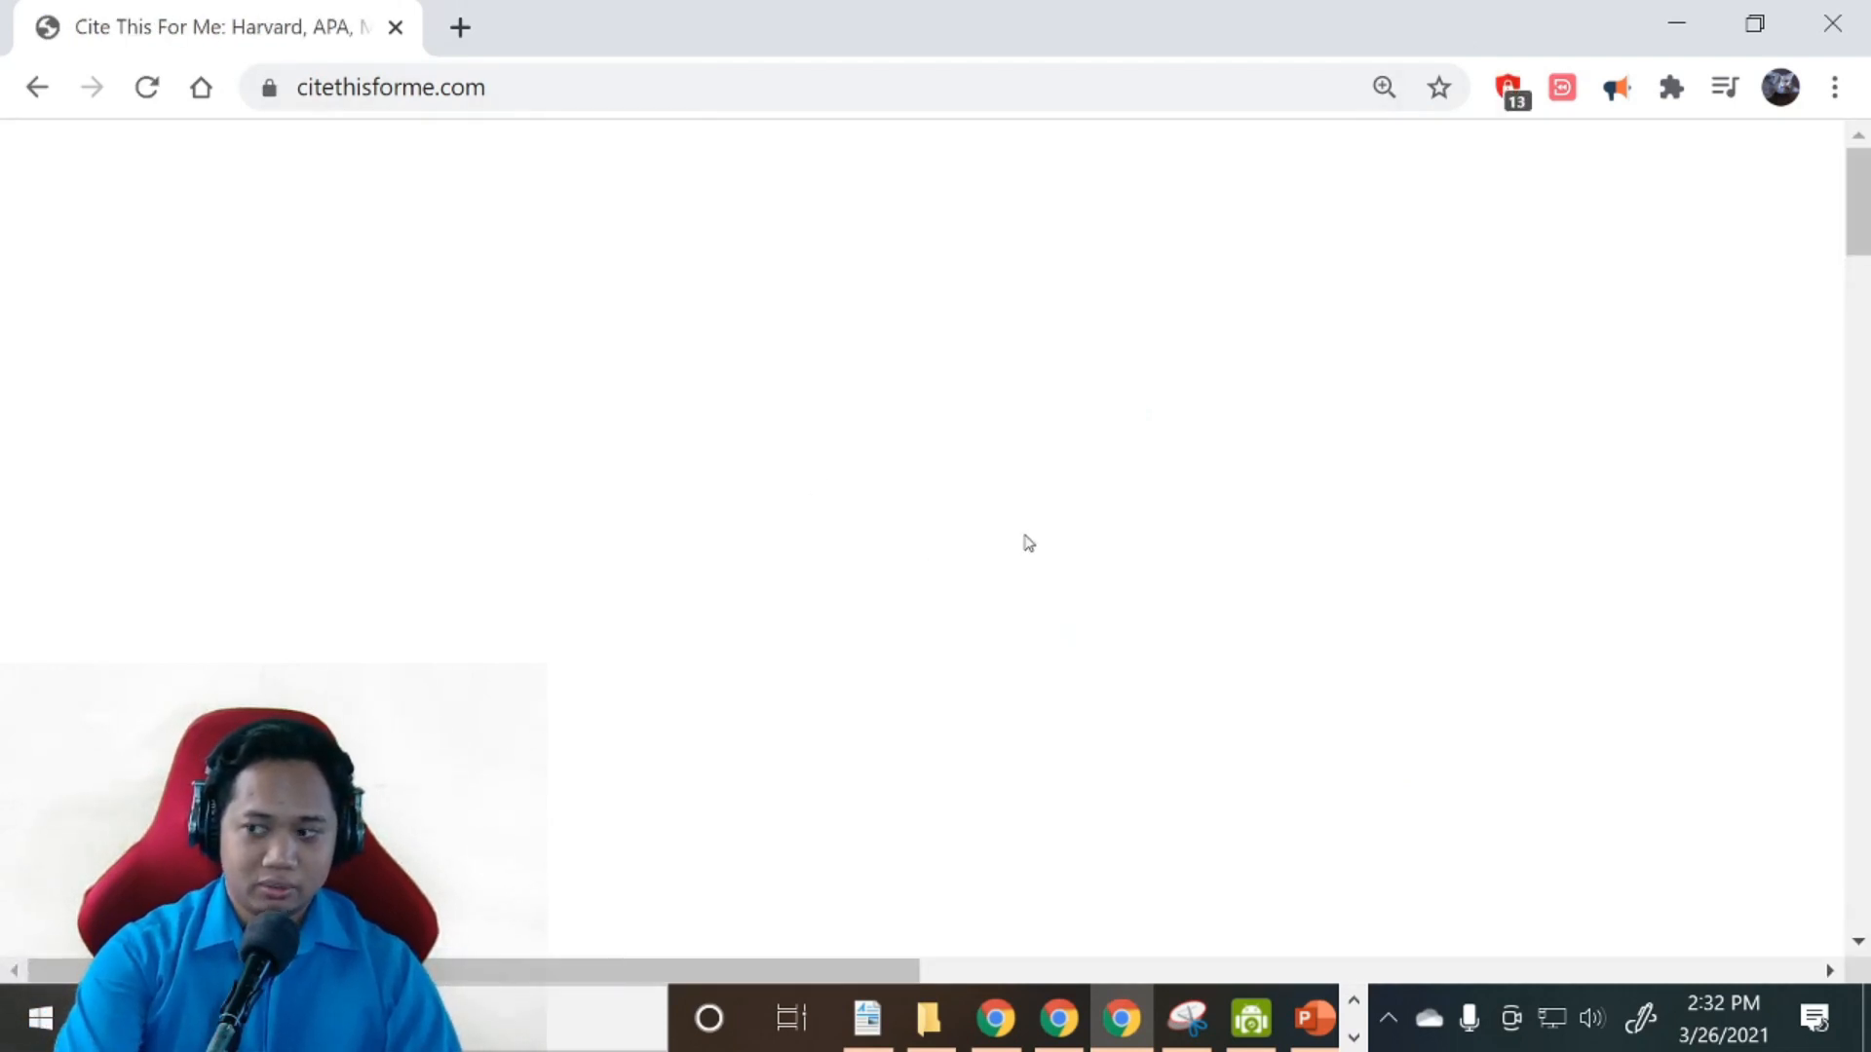
Zoom the page out to 100%, and choose the APA citation style with Website as the source type
scroll(1130, 530, down, 3)
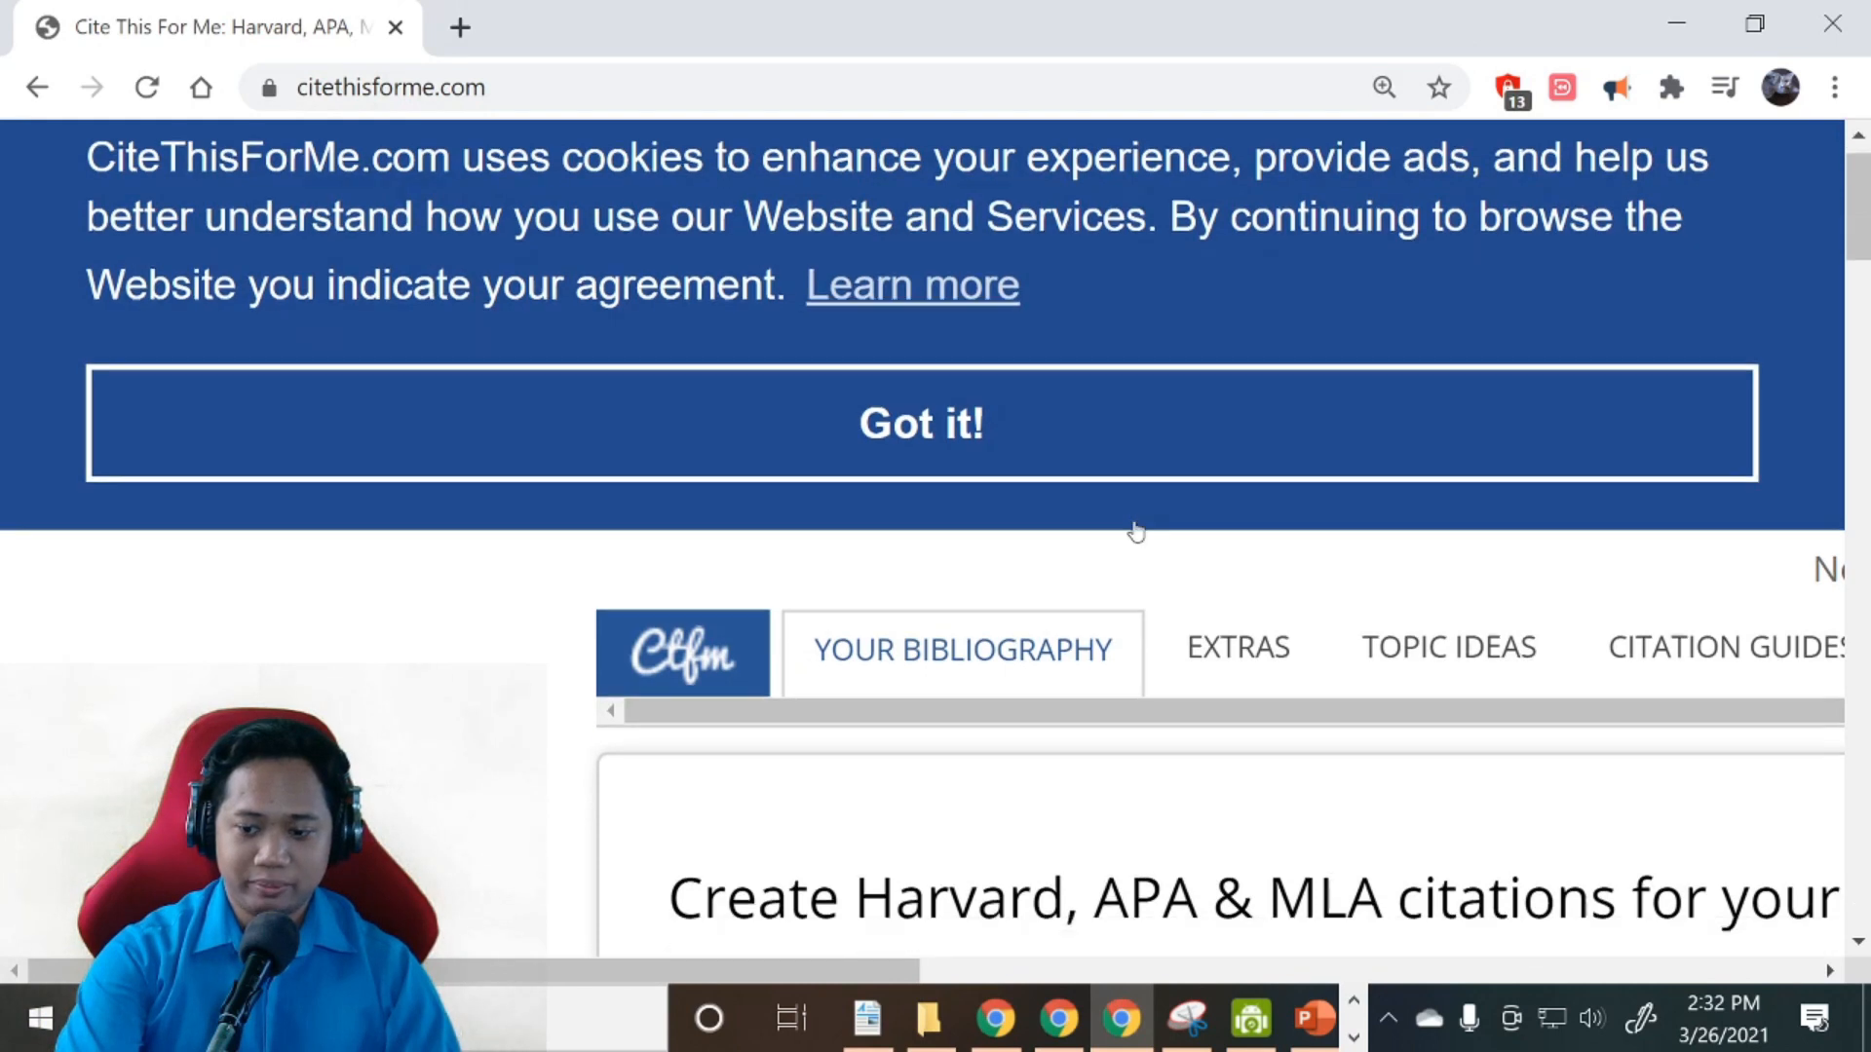
scroll(889, 619, down, 5)
scroll(575, 575, up, 5)
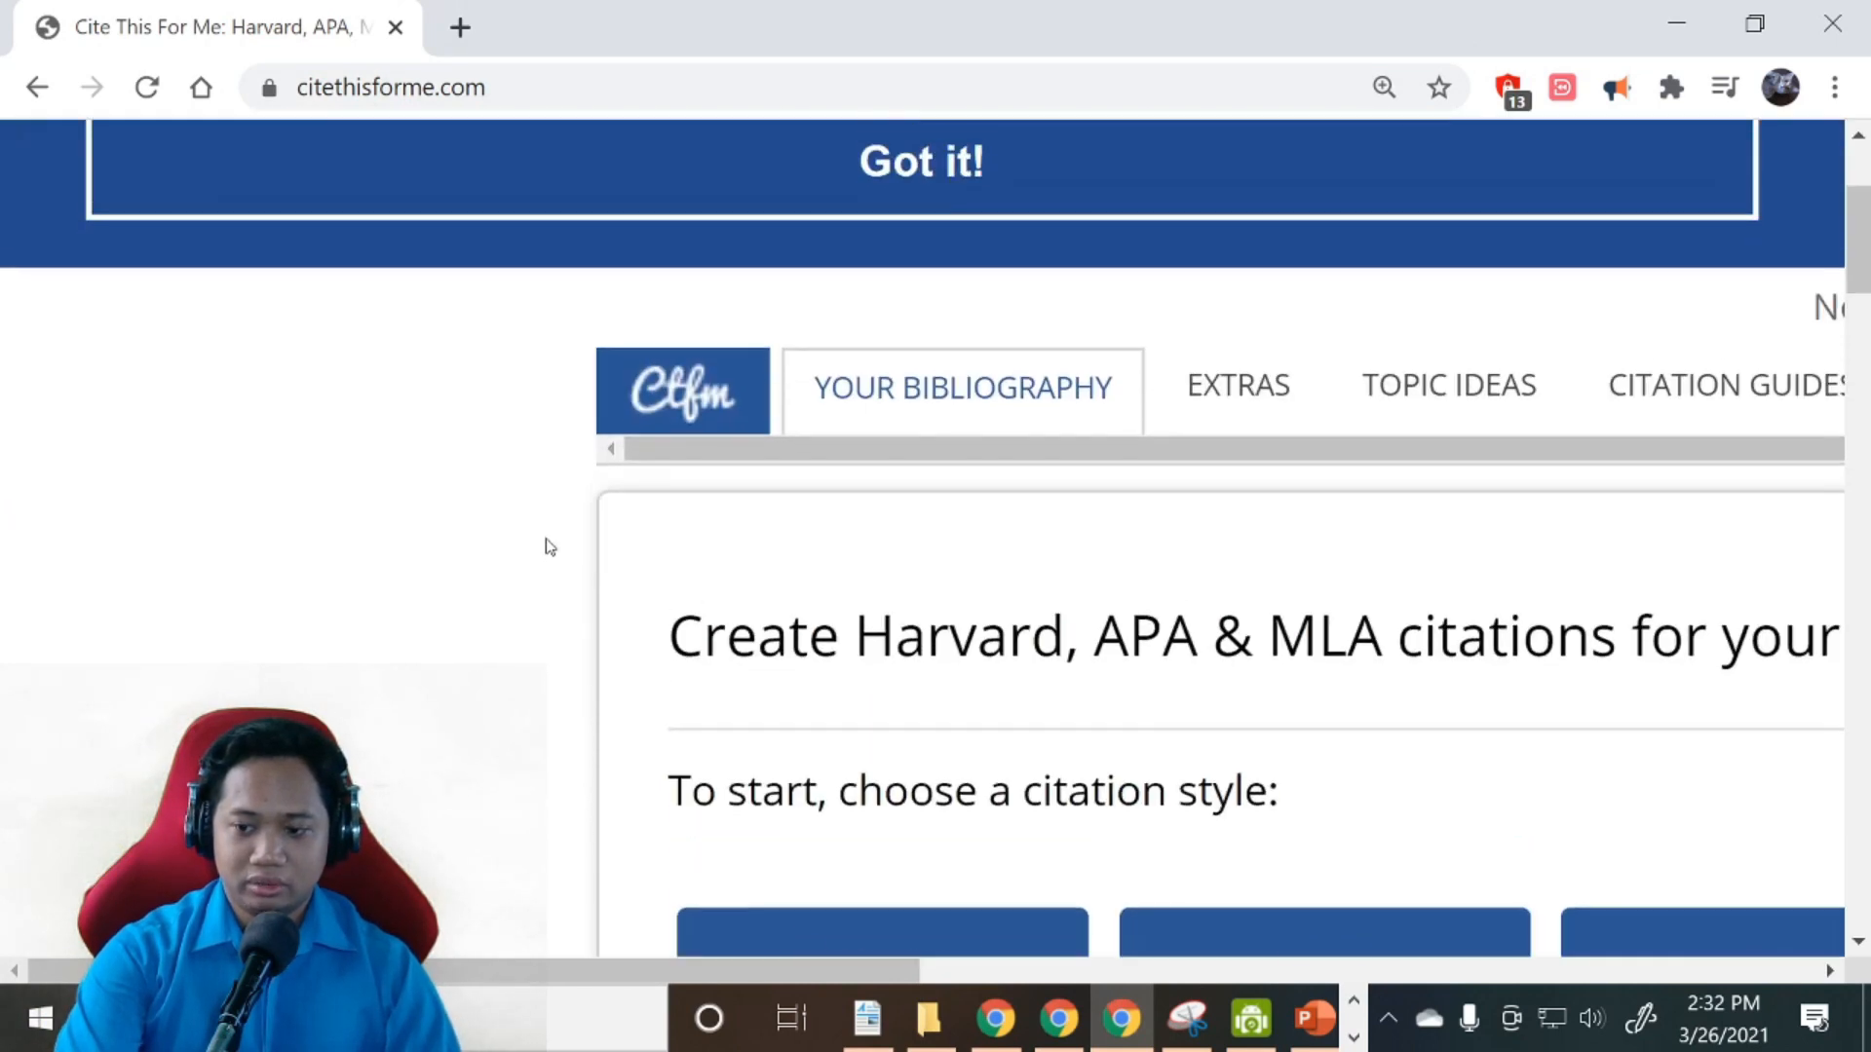
key(ctrl+minus)
key(ctrl+minus)
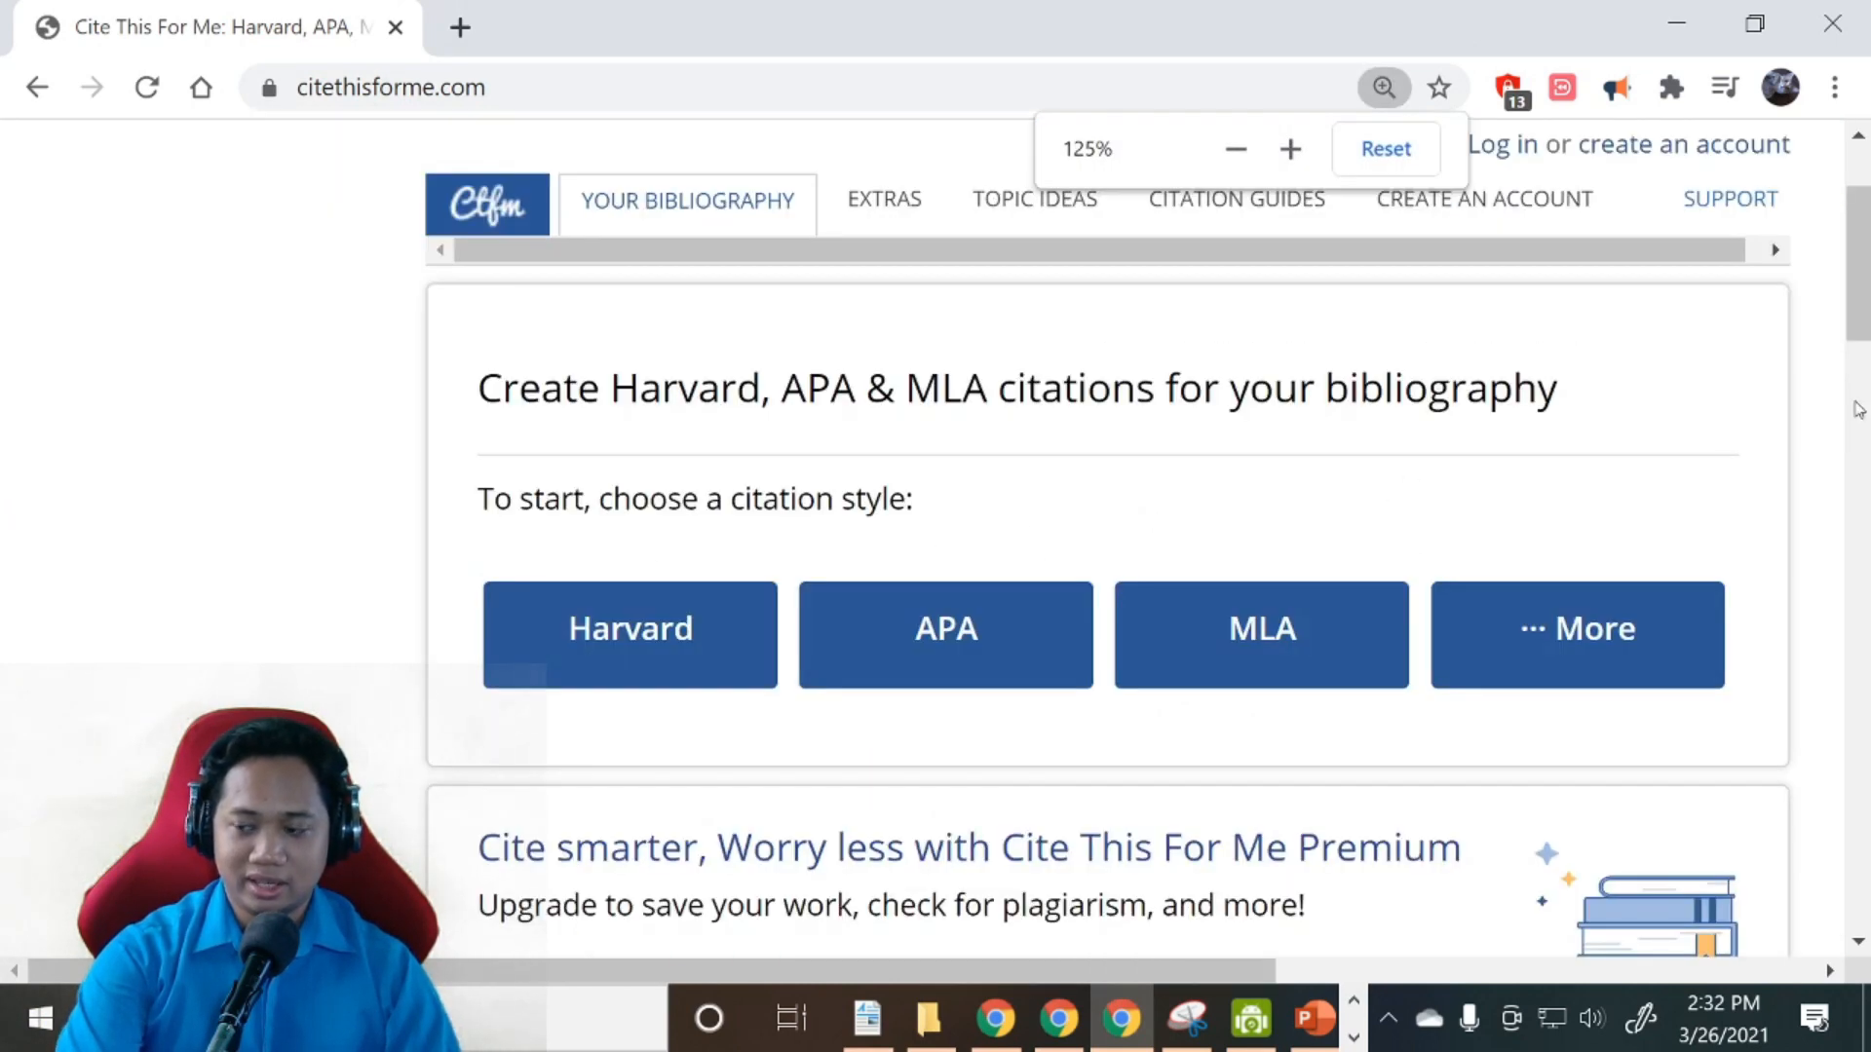
key(ctrl+minus)
key(ctrl+minus)
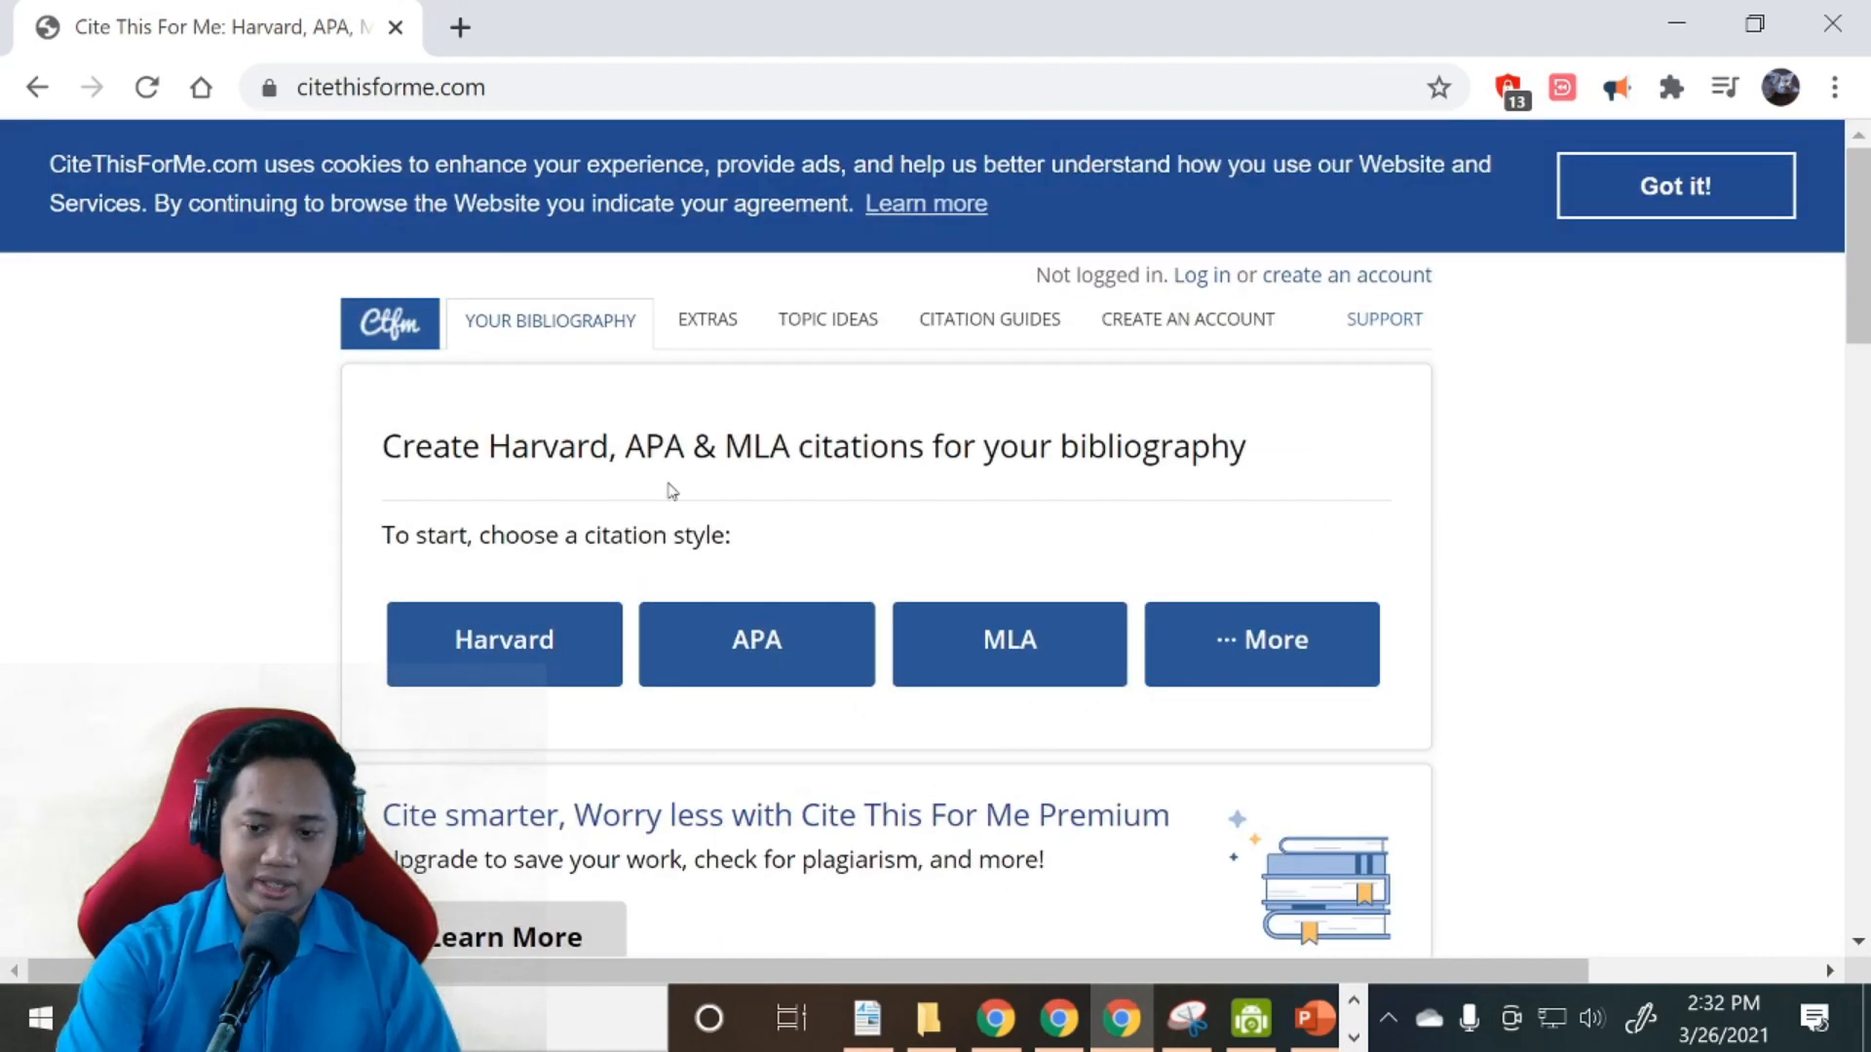
scroll(689, 518, down, 3)
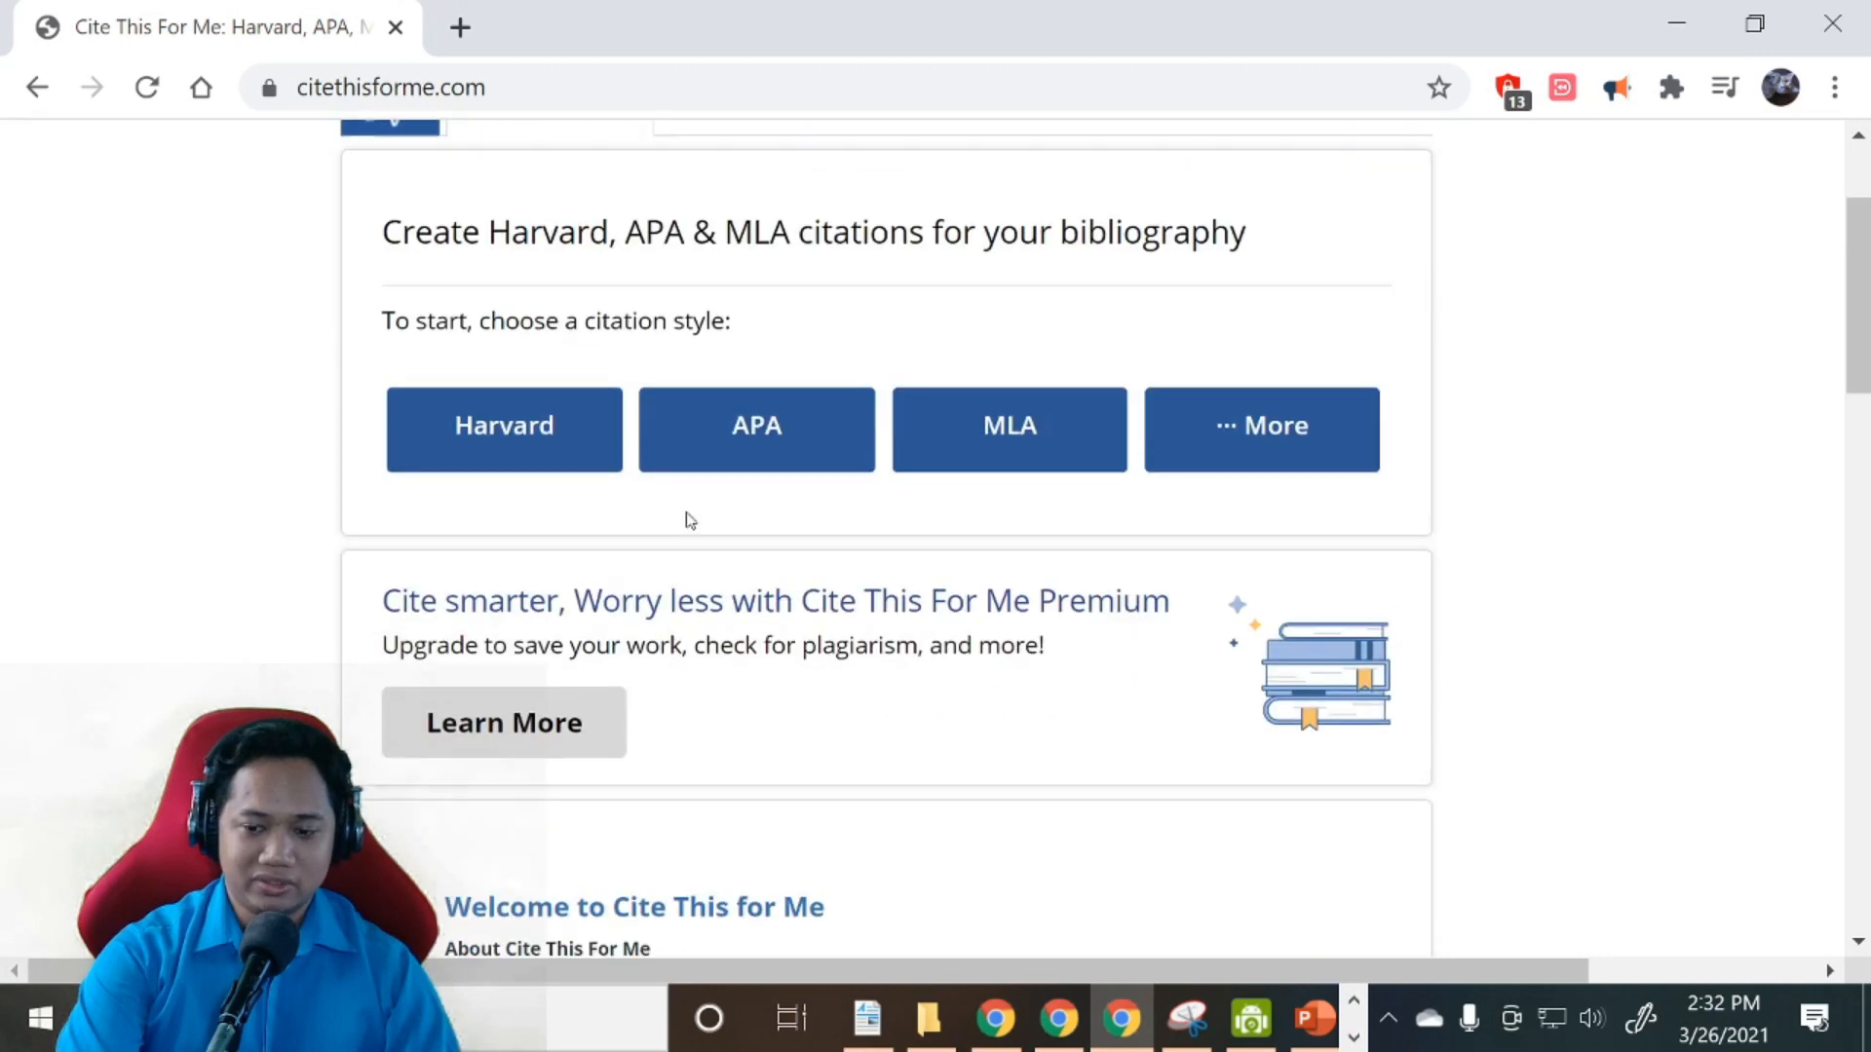
scroll(741, 507, up, 3)
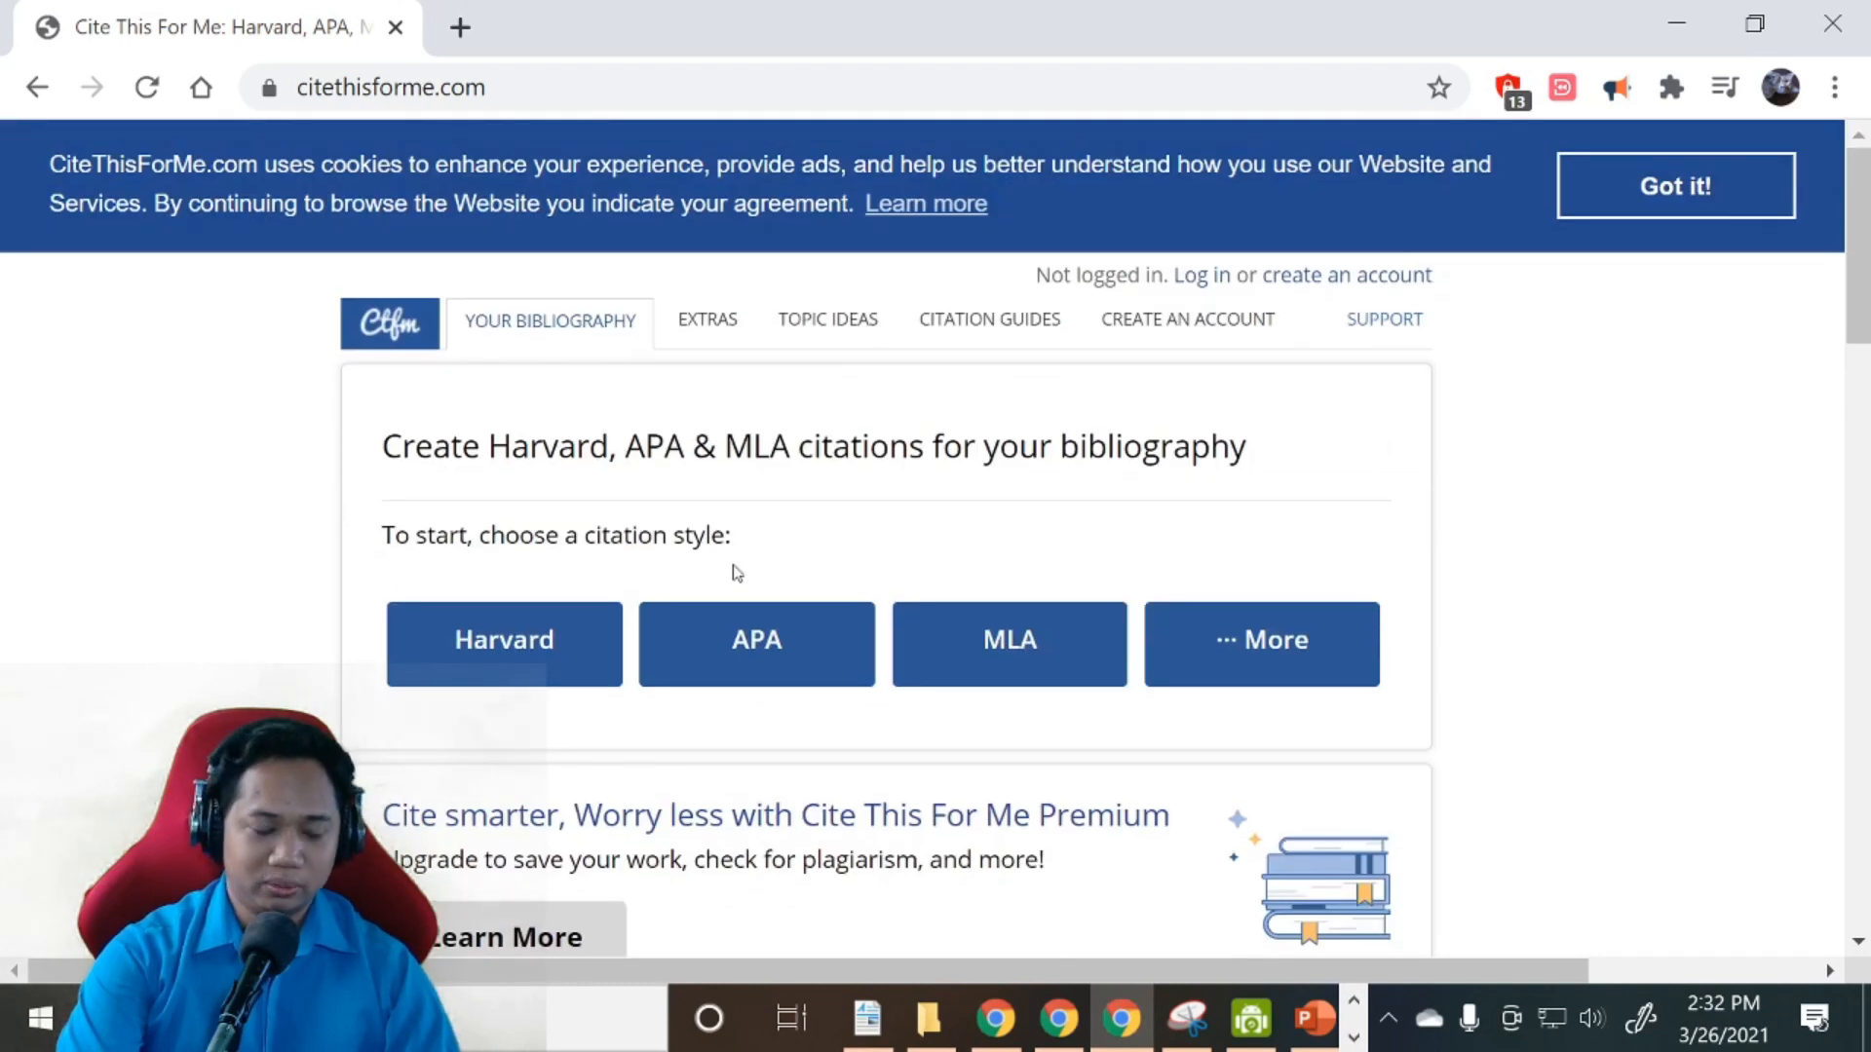
click(771, 664)
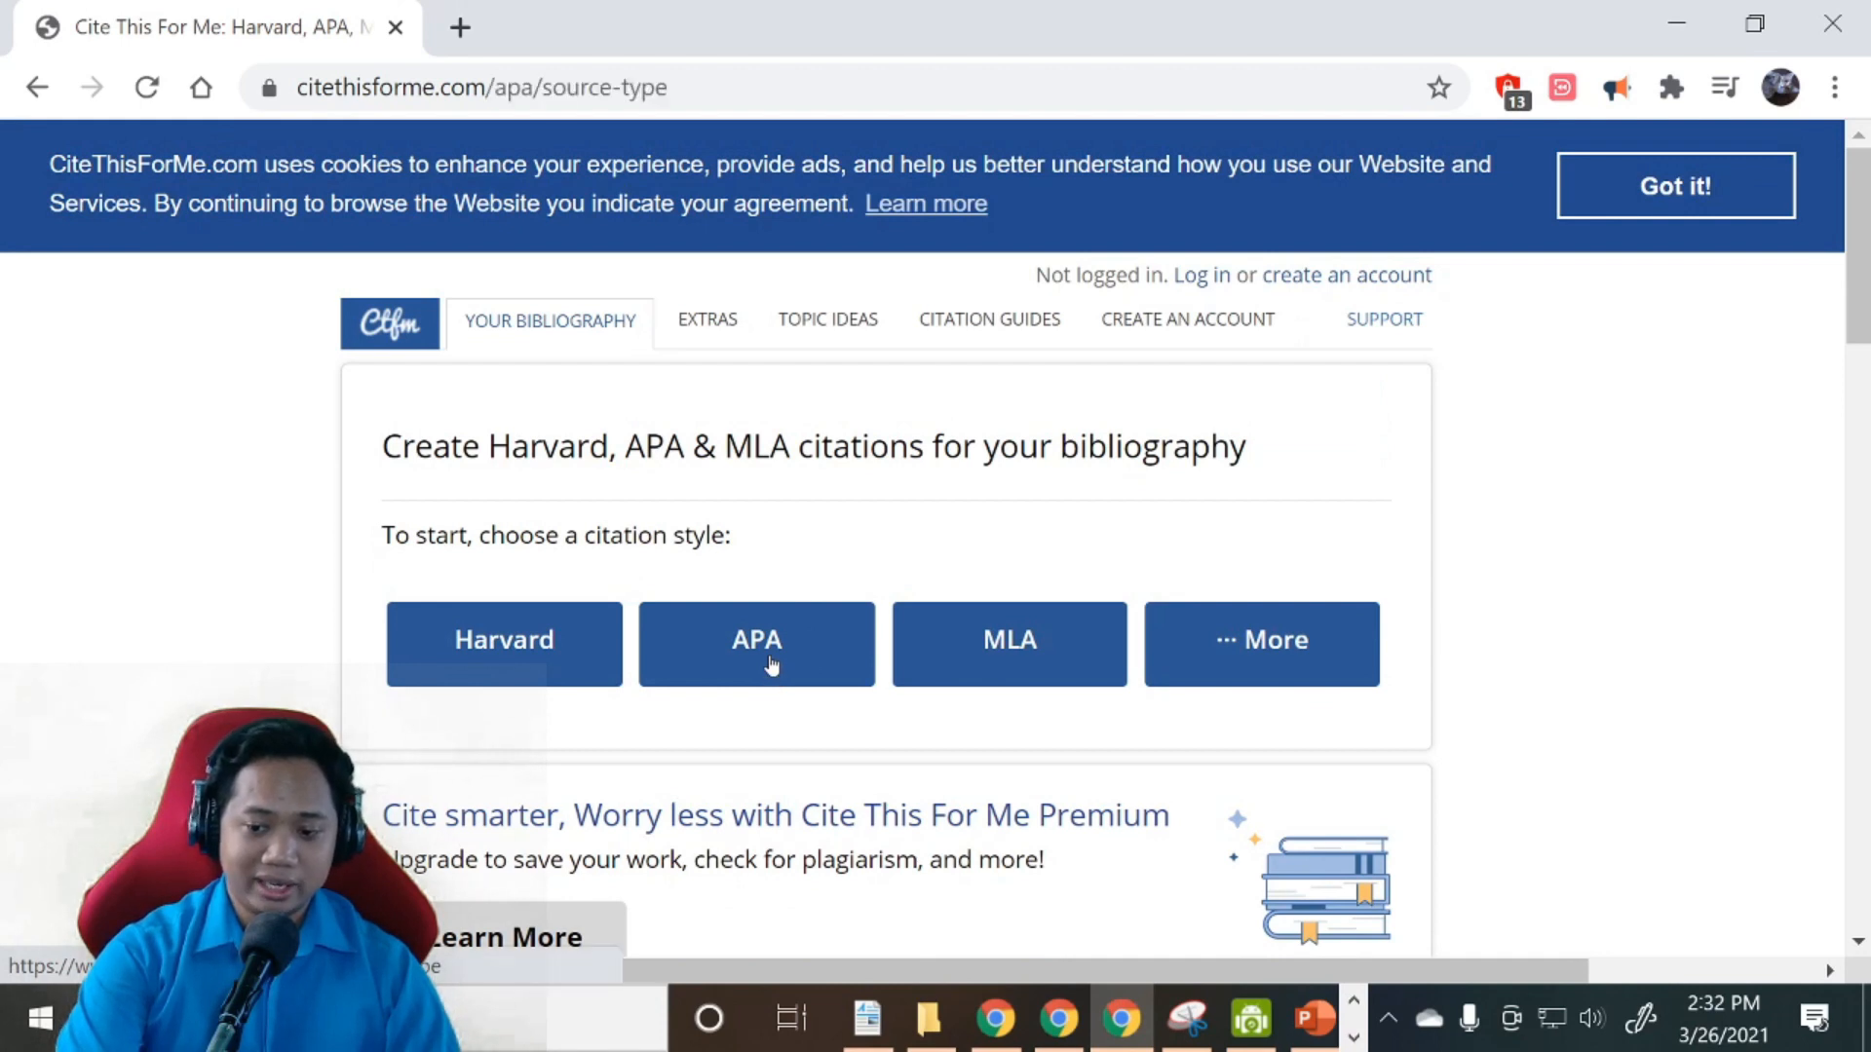
scroll(741, 652, down, 3)
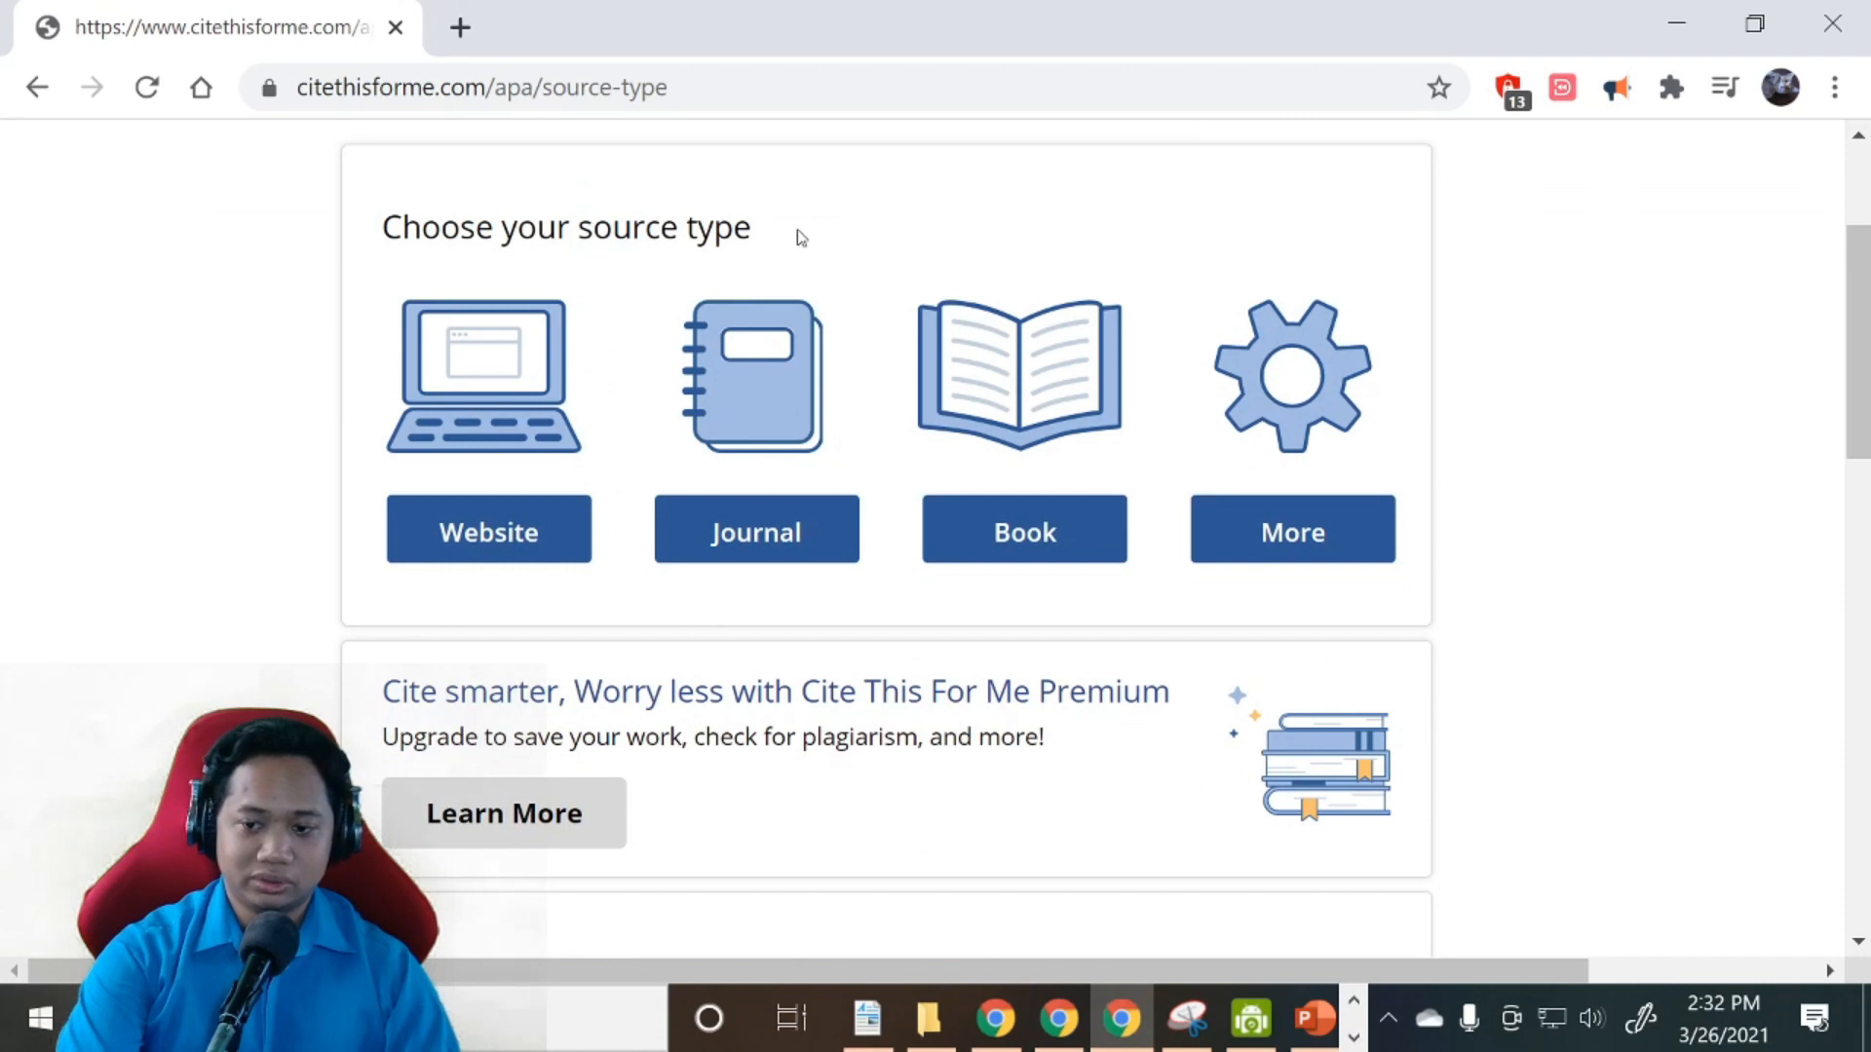
click(488, 563)
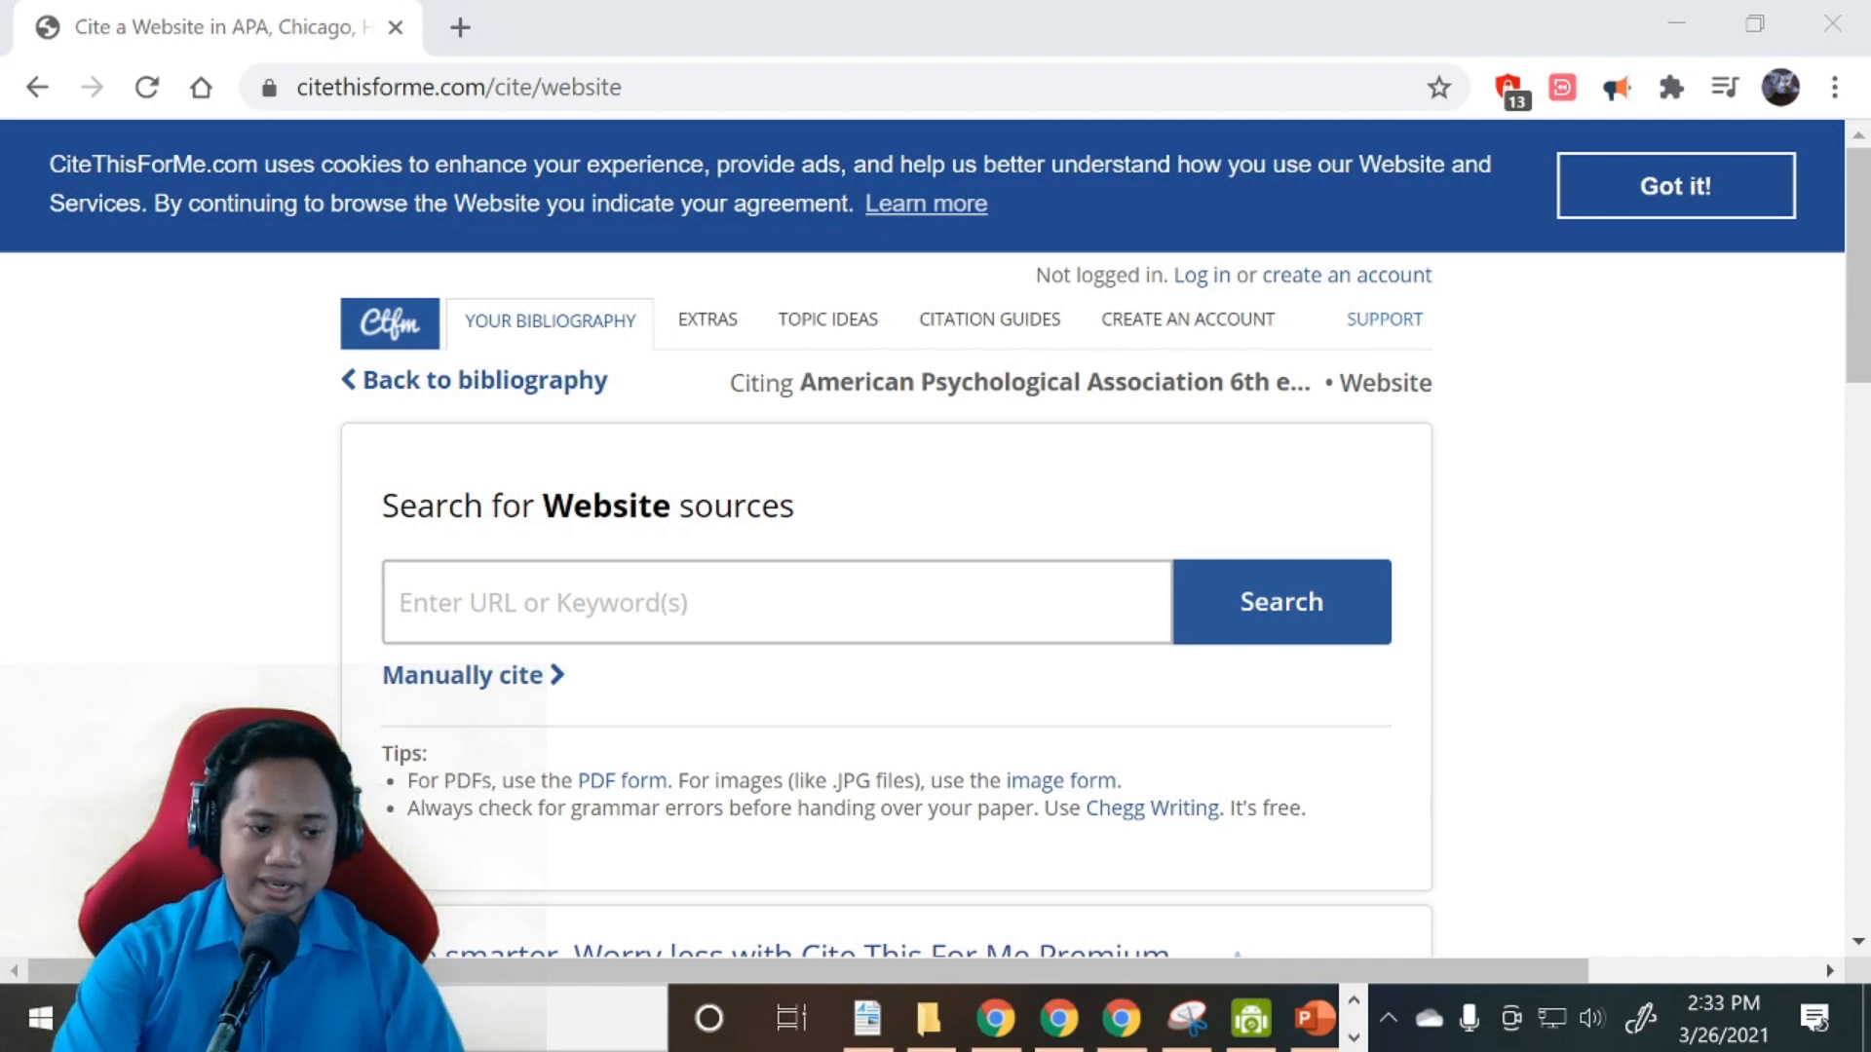
click(802, 588)
key(ctrl+v)
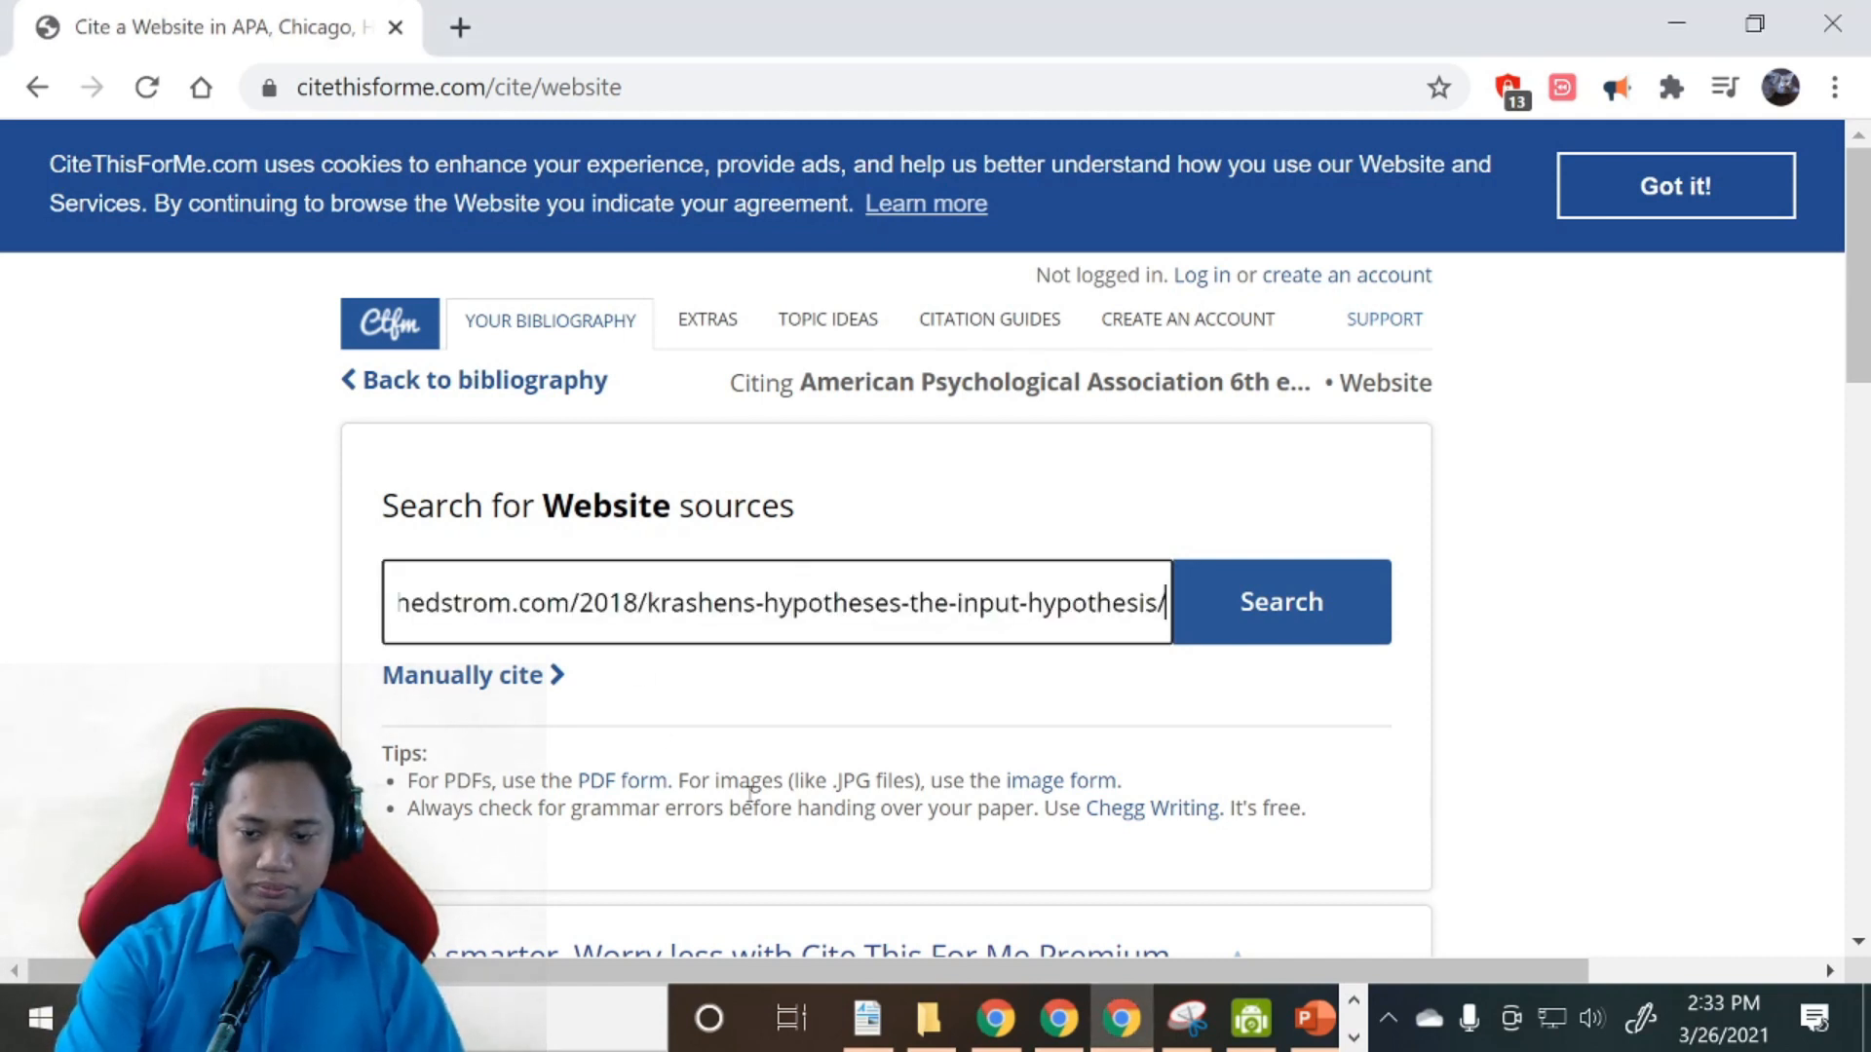
click(1311, 606)
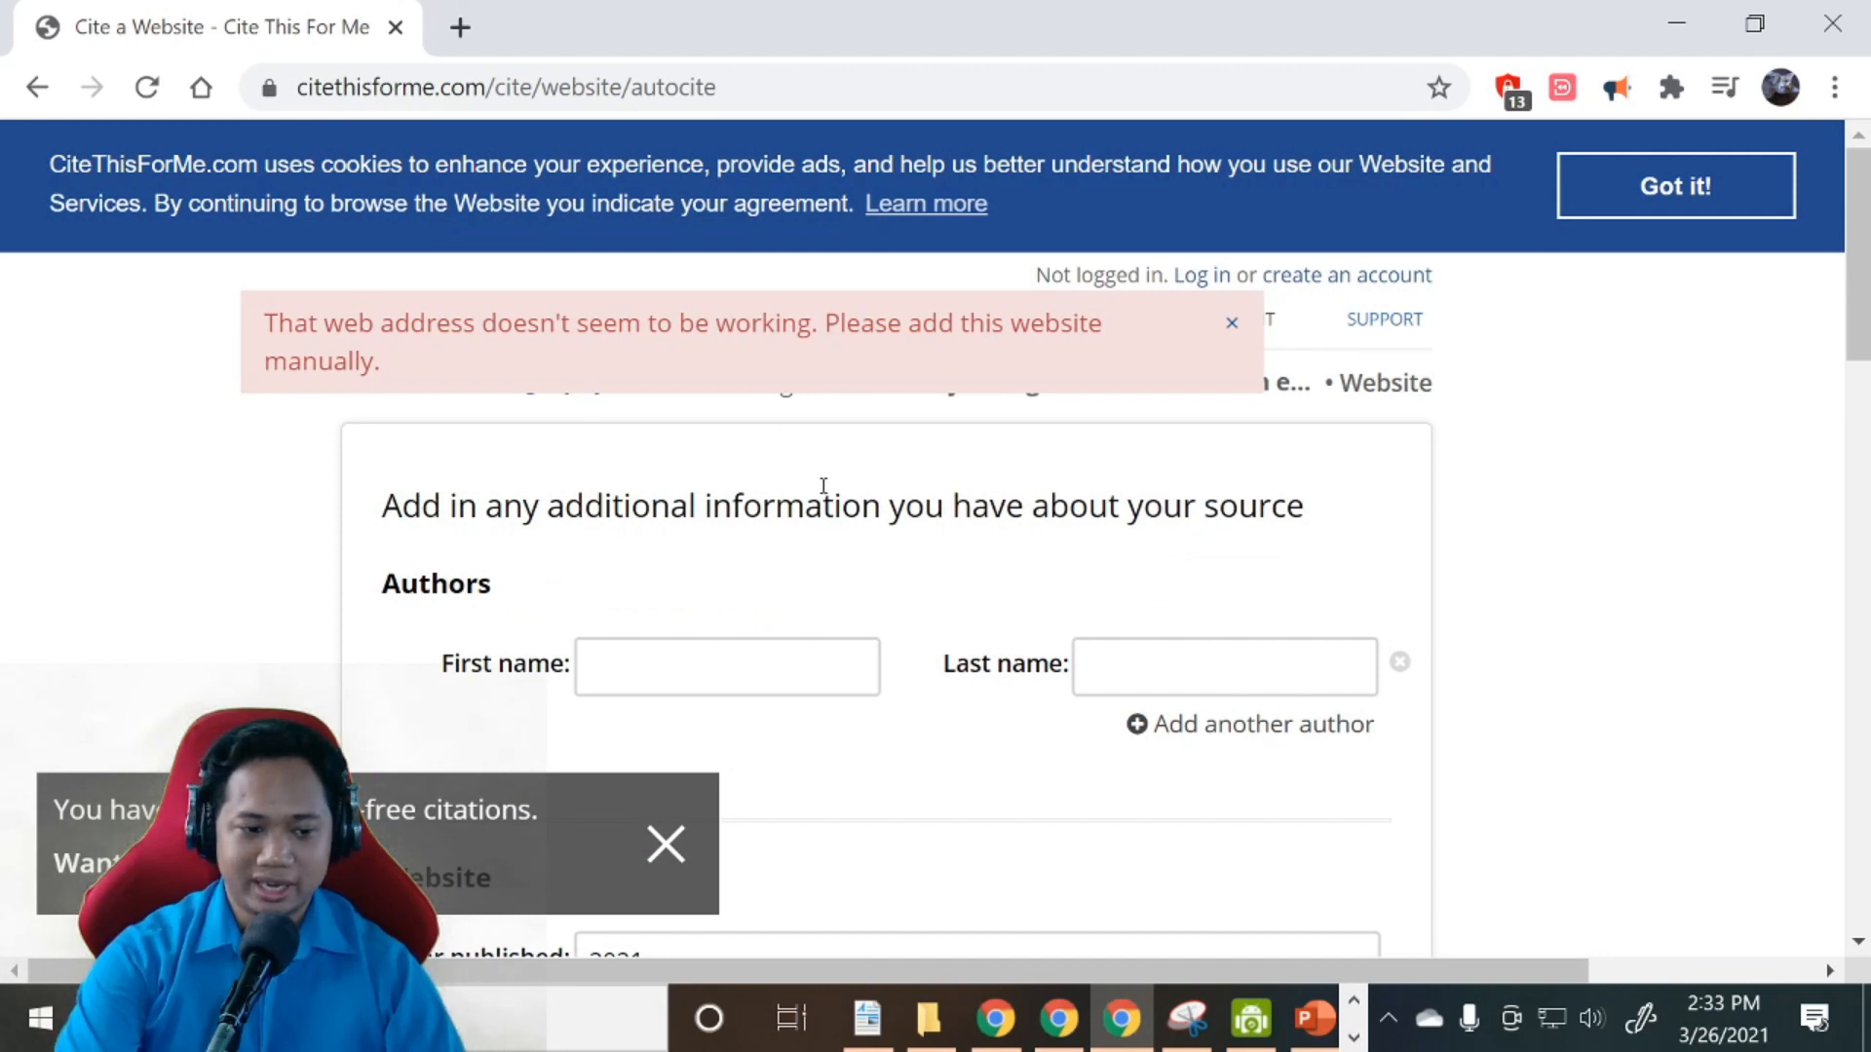
scroll(614, 532, down, 10)
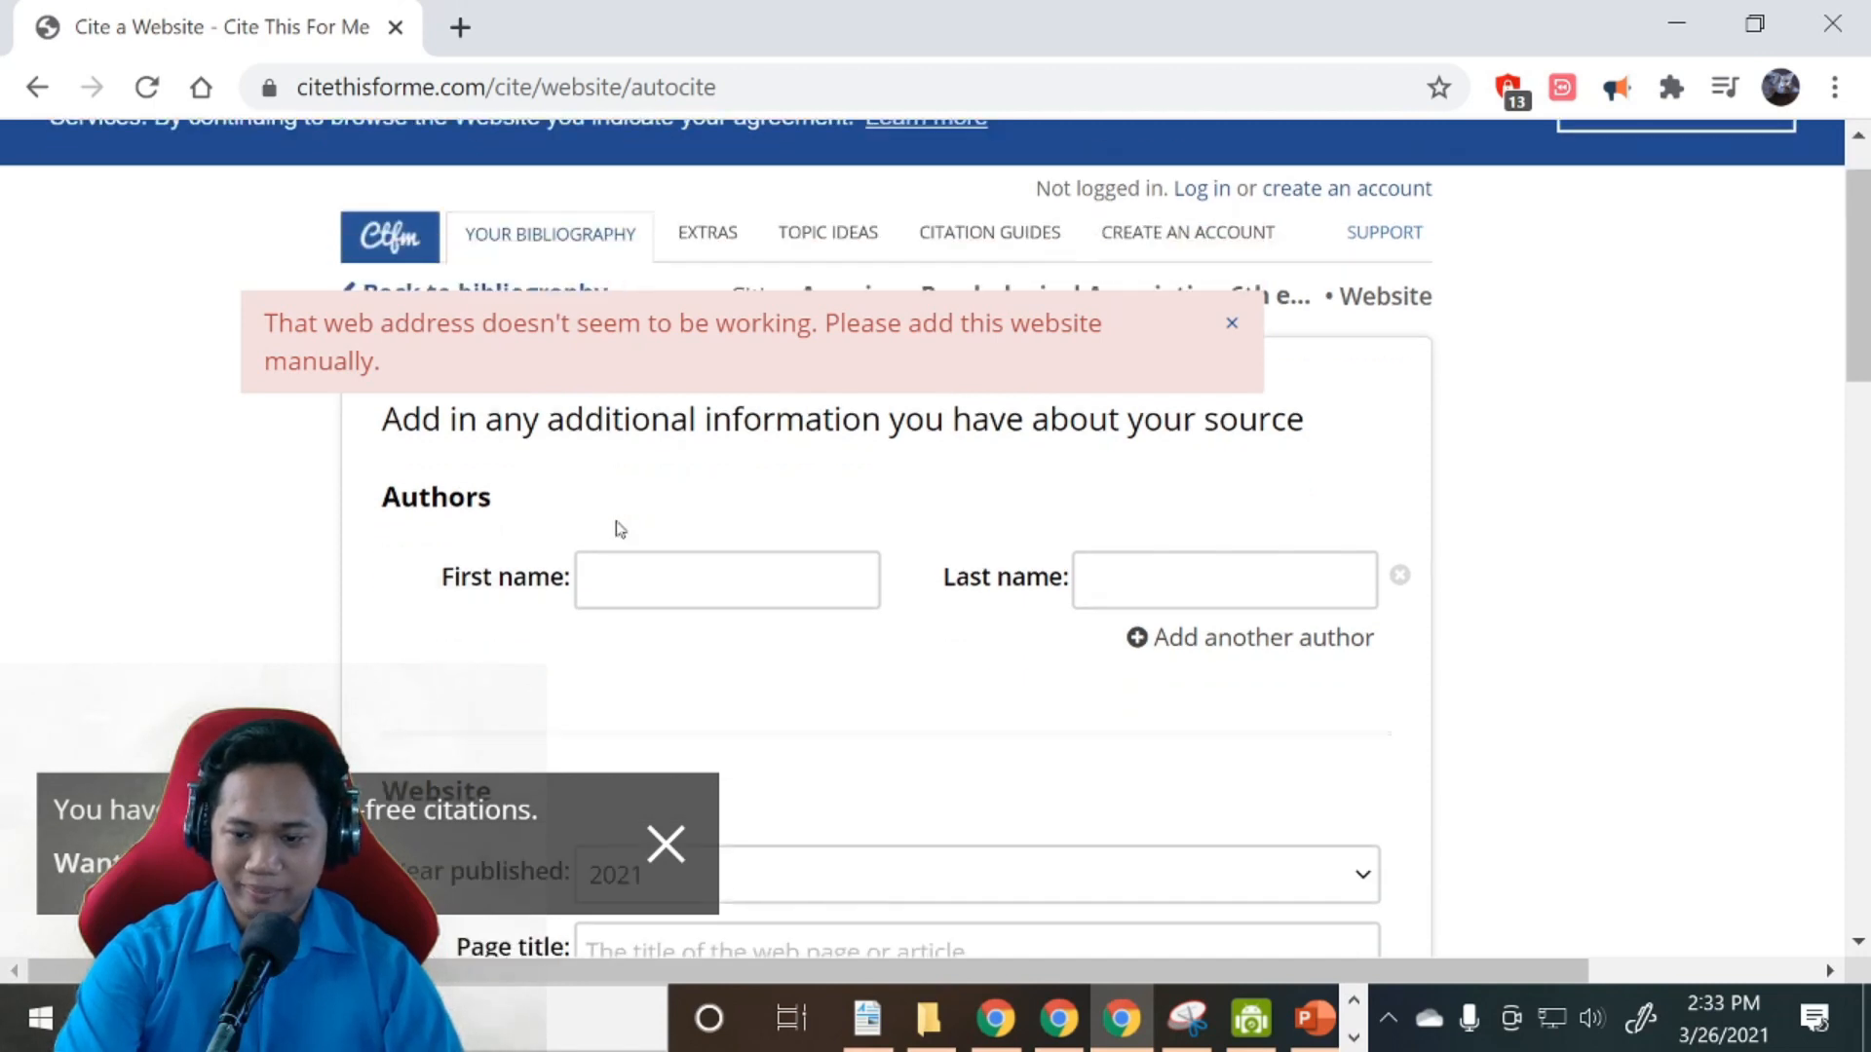
scroll(648, 563, up, 6)
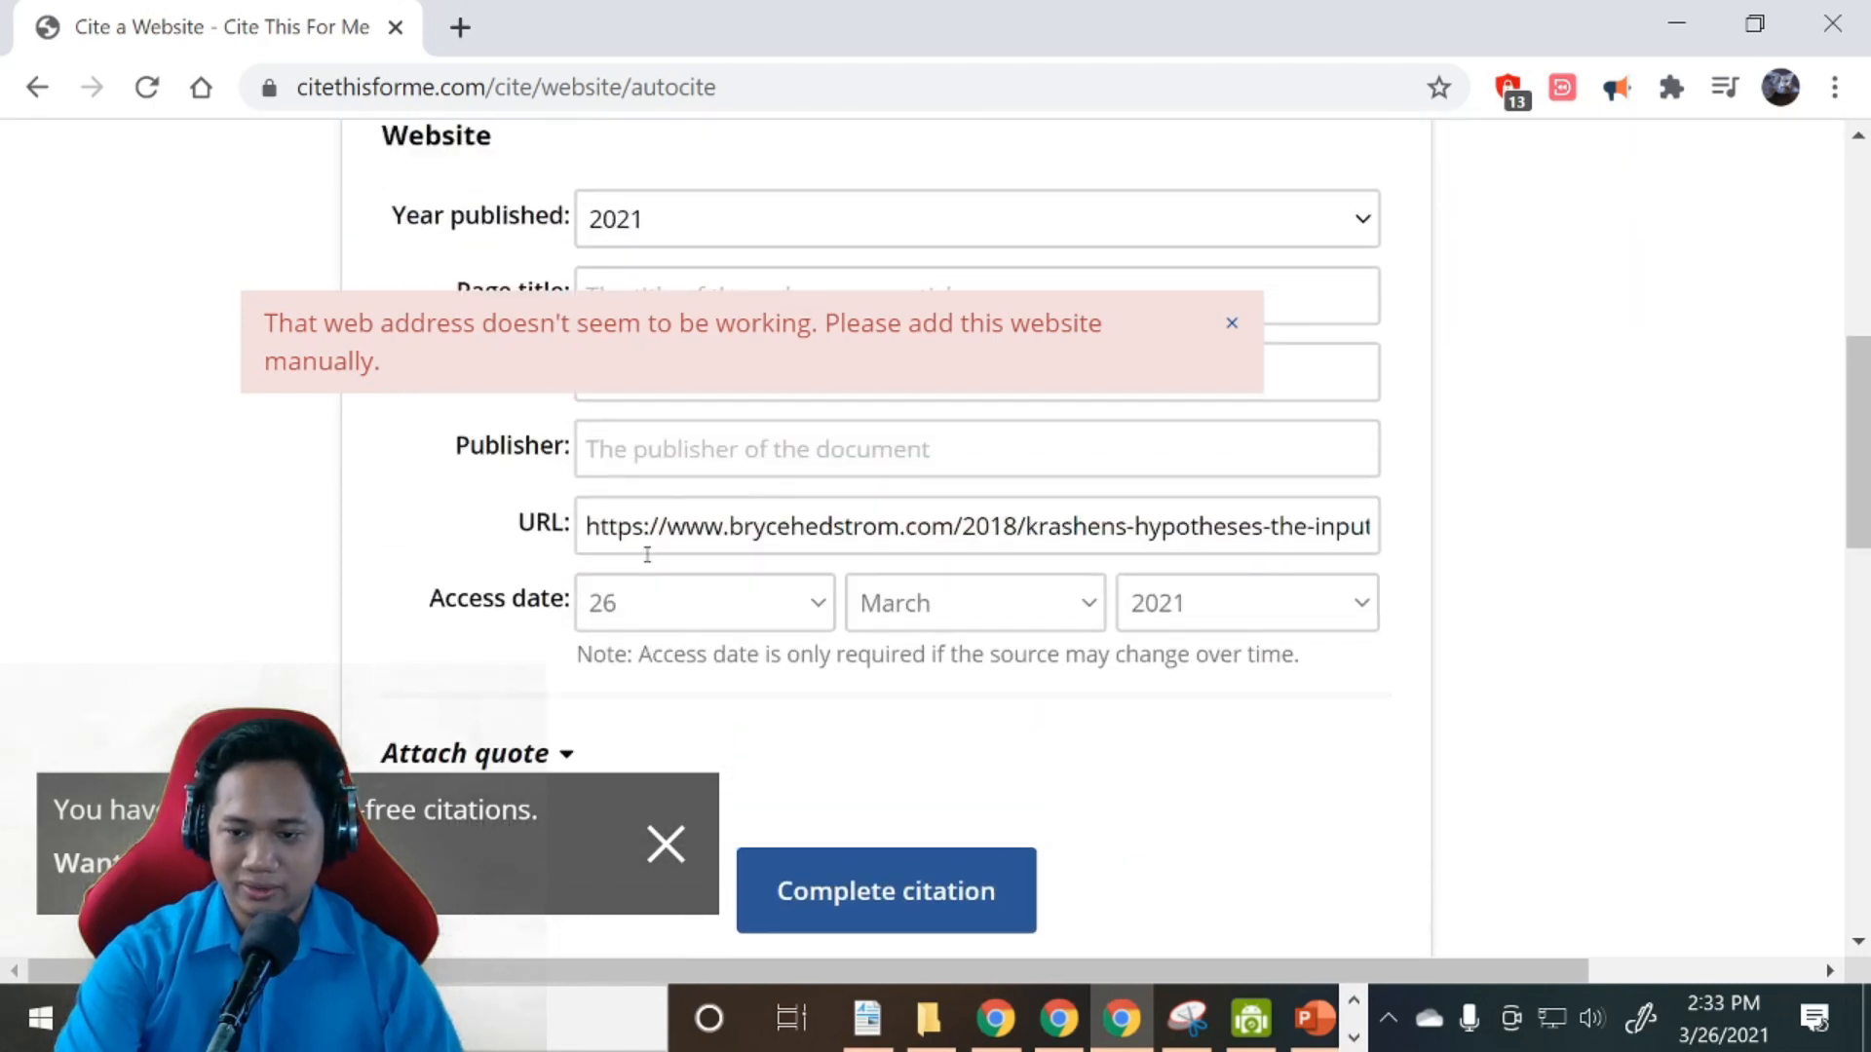
click(1231, 323)
scroll(684, 441, up, 3)
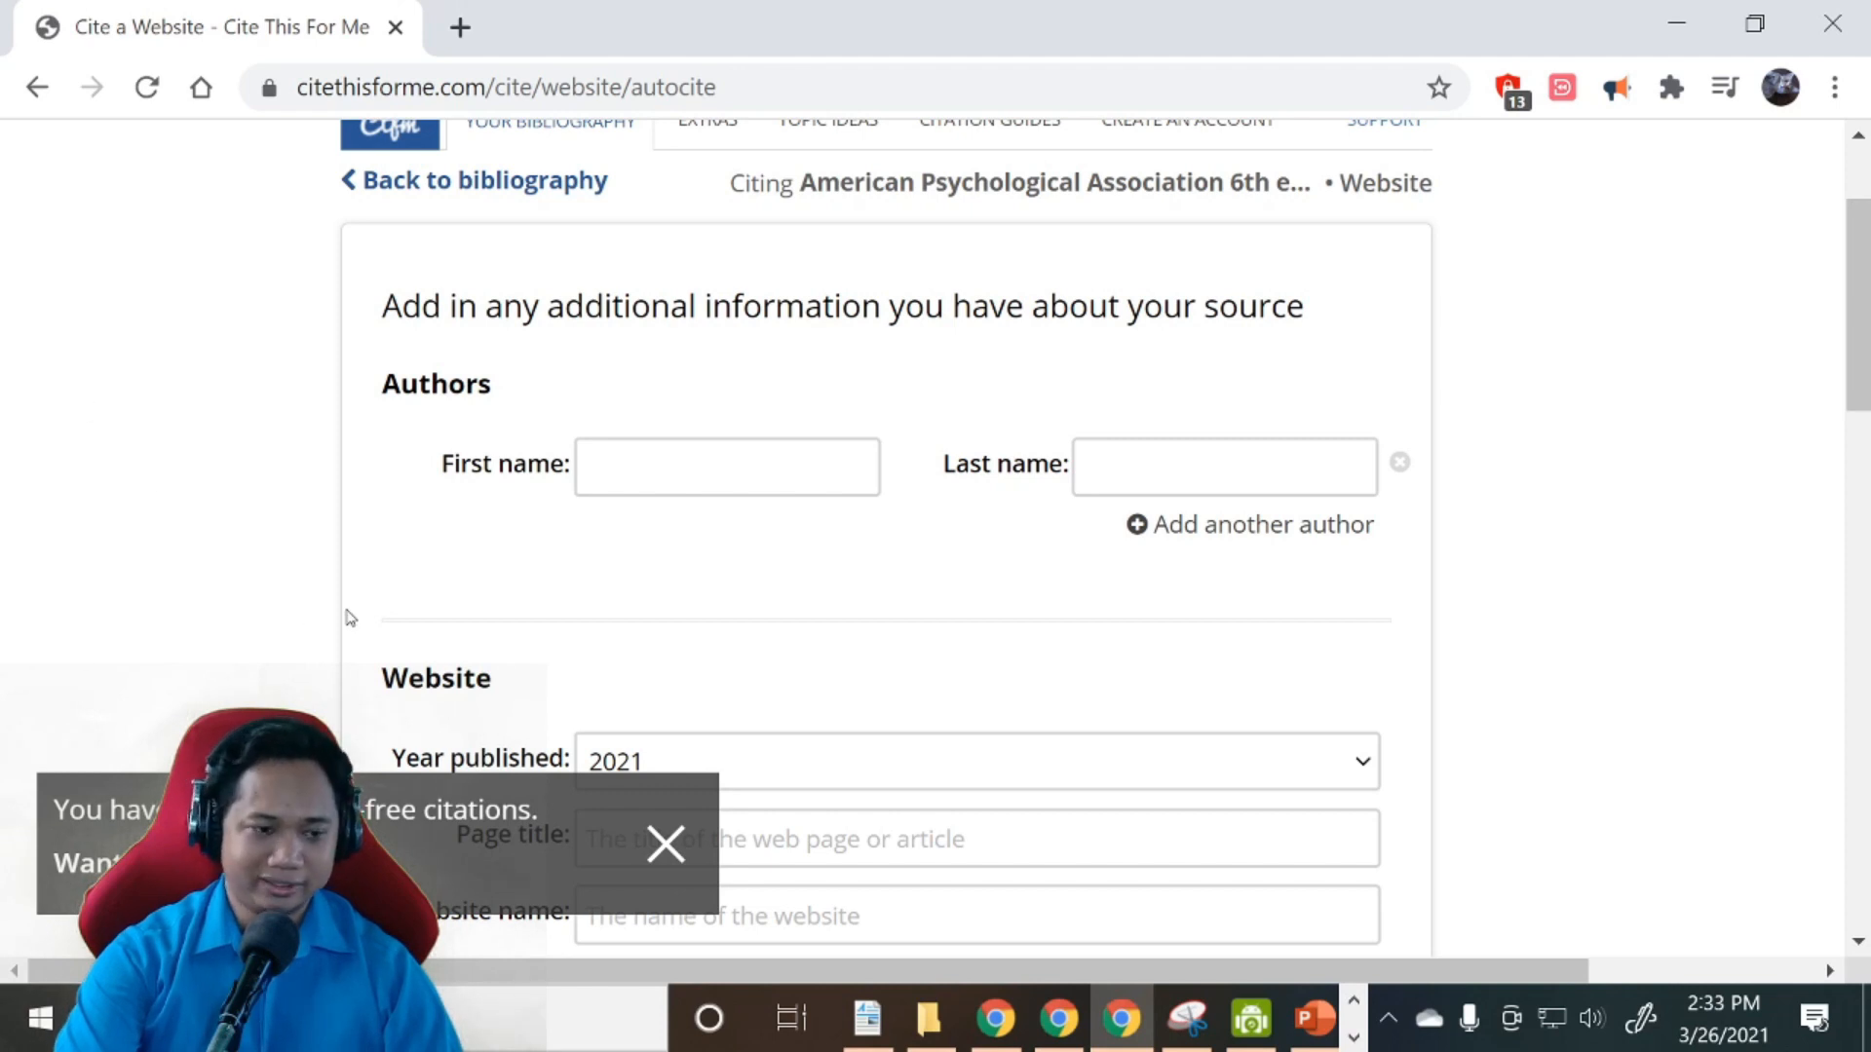
Enter Input Hypothesis as the page title and brycehedstrom.com as the website name
click(322, 1019)
click(585, 633)
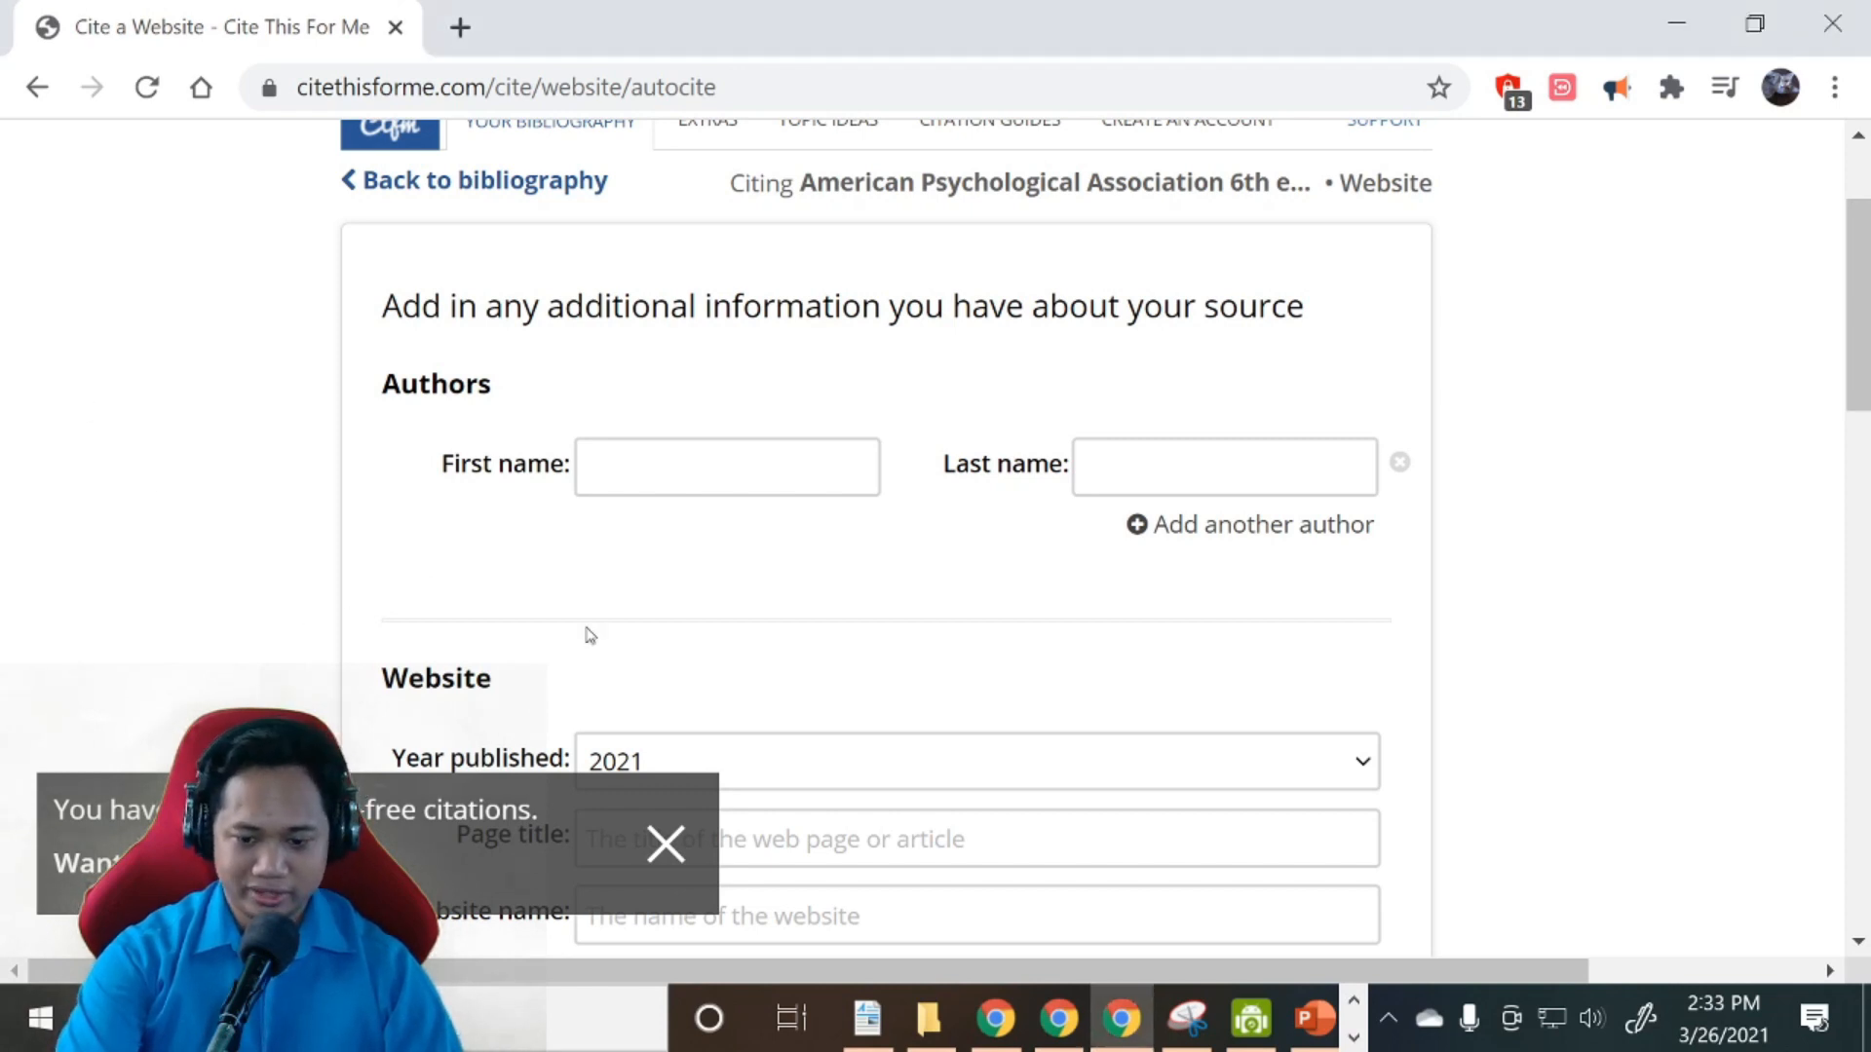
scroll(588, 624, down, 5)
click(687, 268)
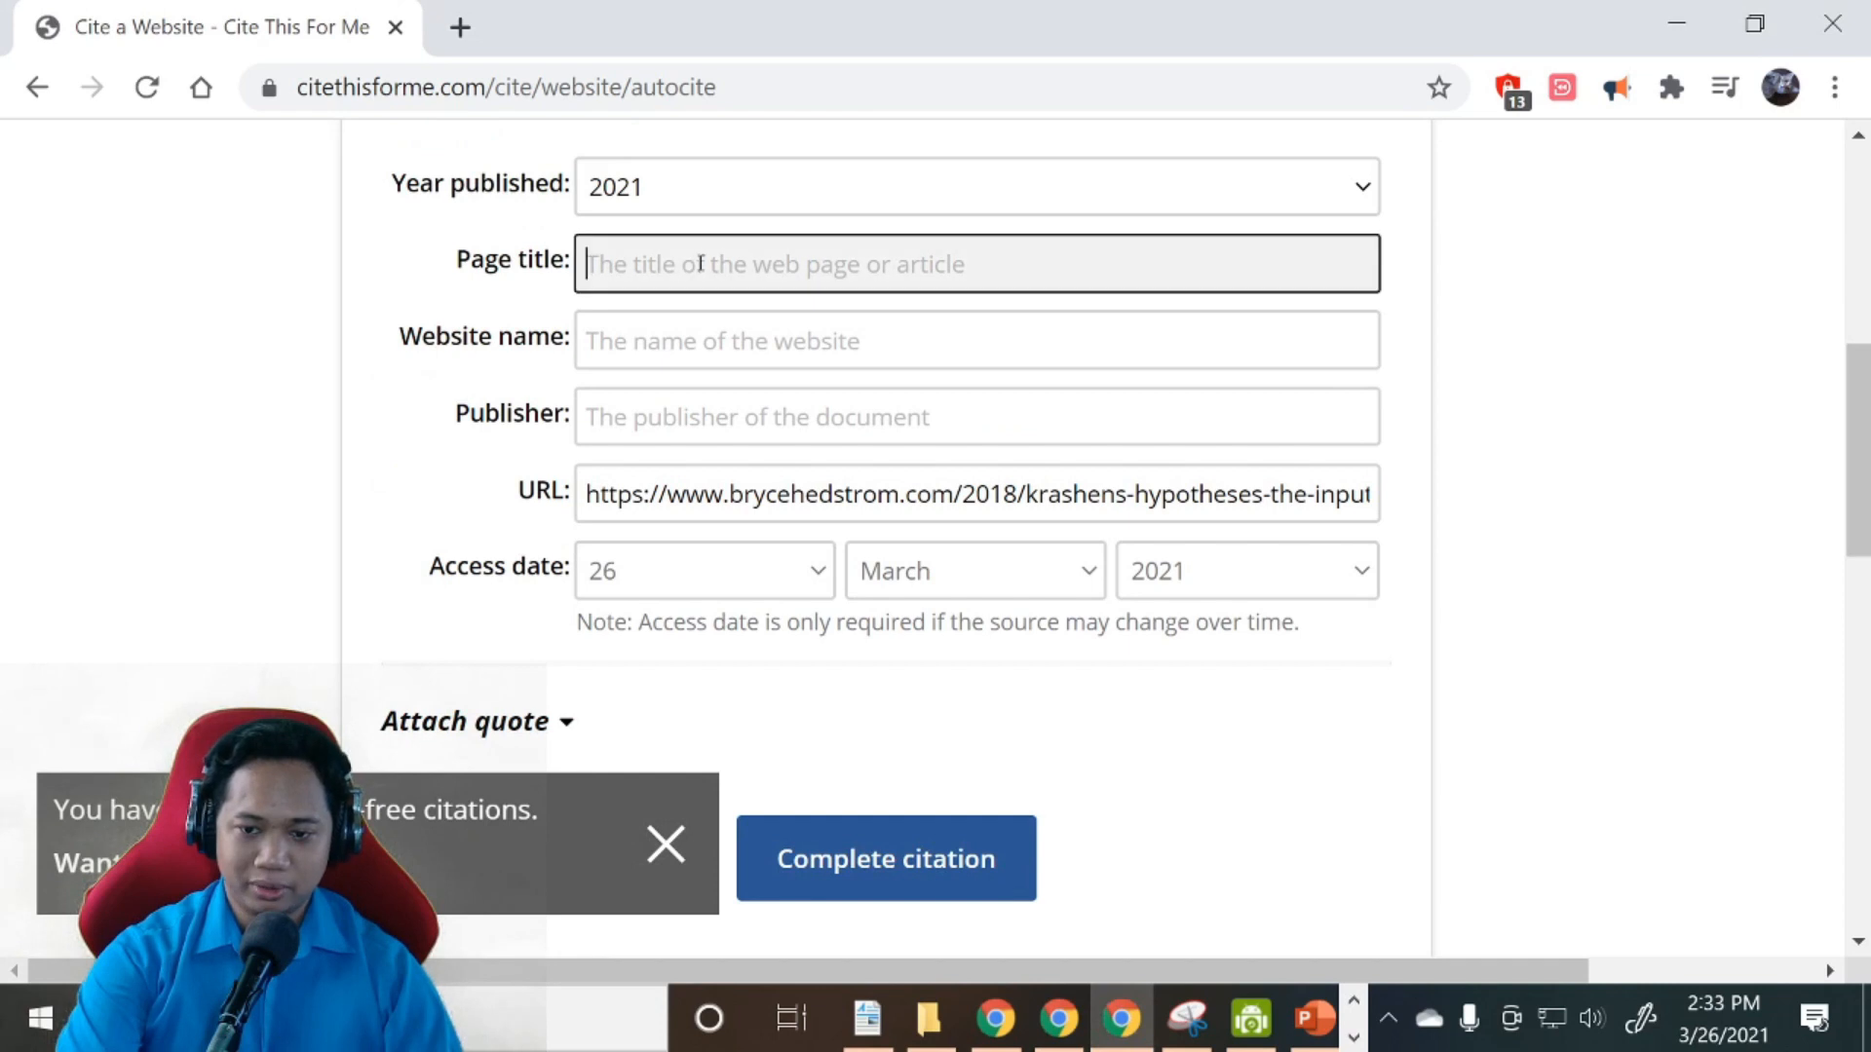
text(Input Hypothesis)
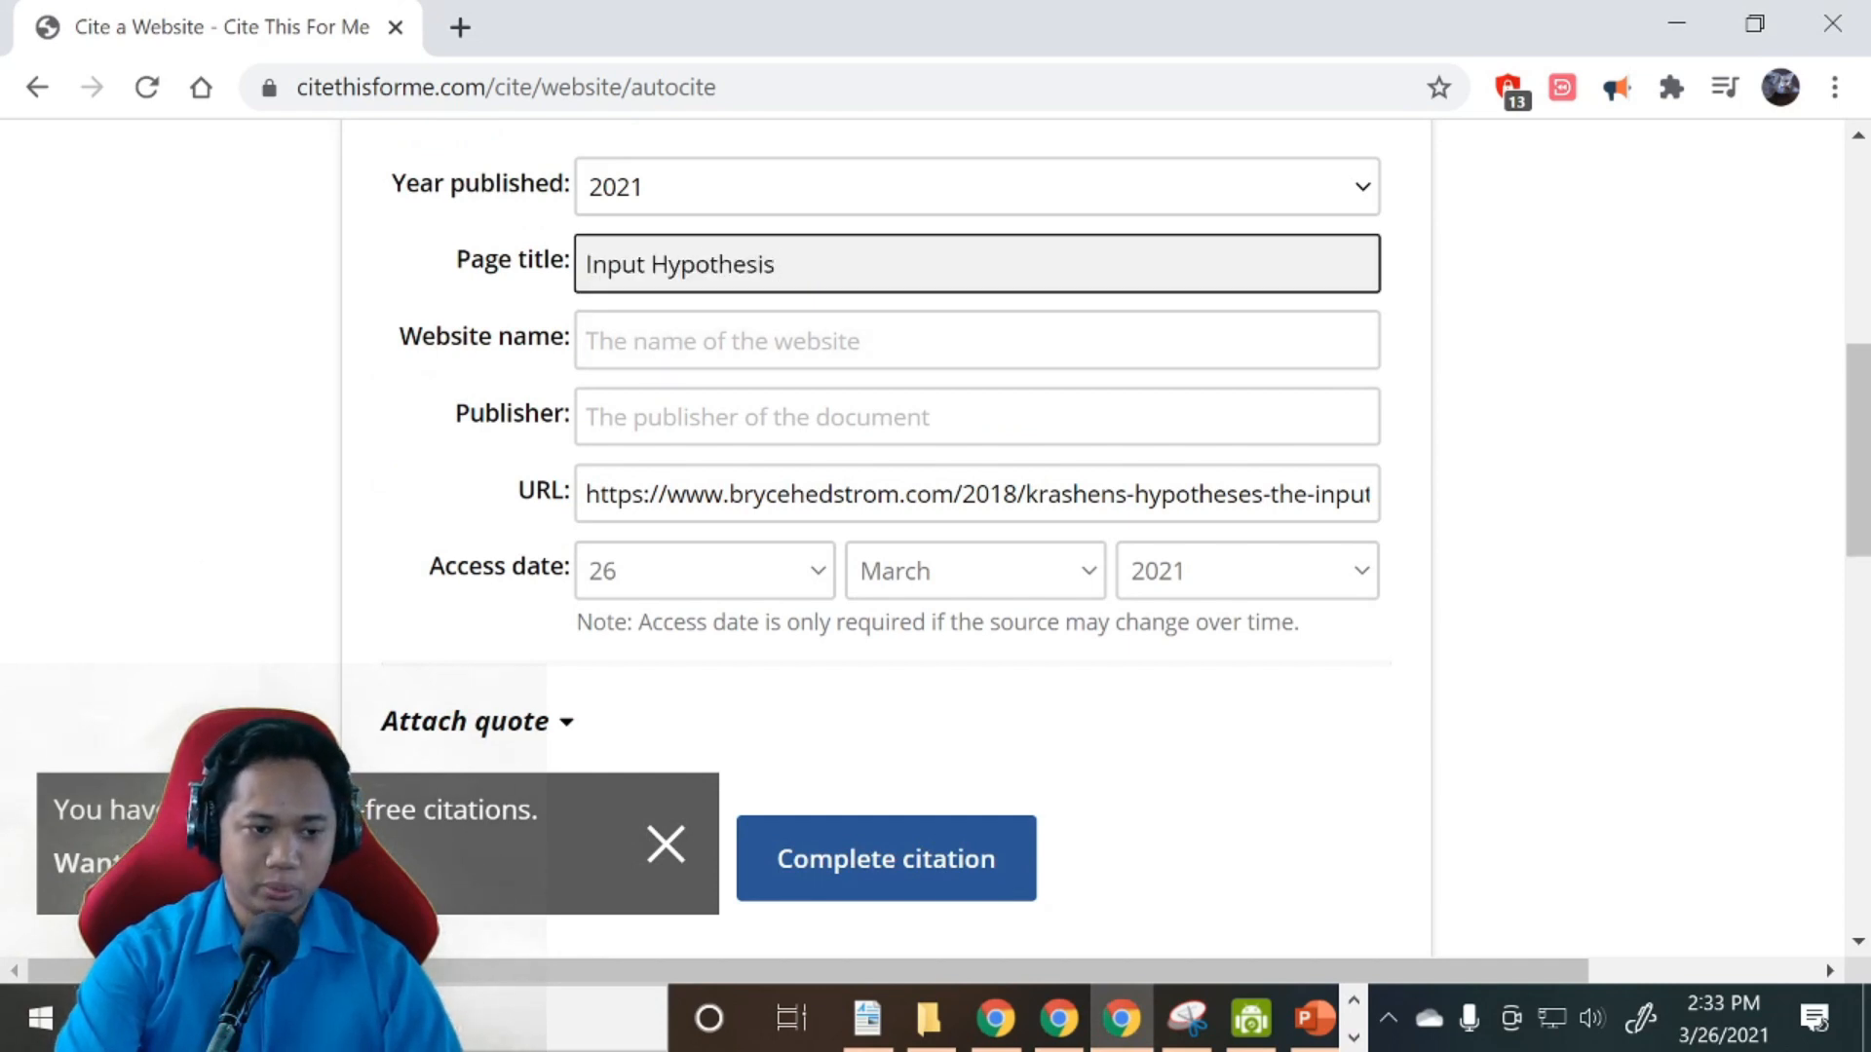
key(alt+Tab)
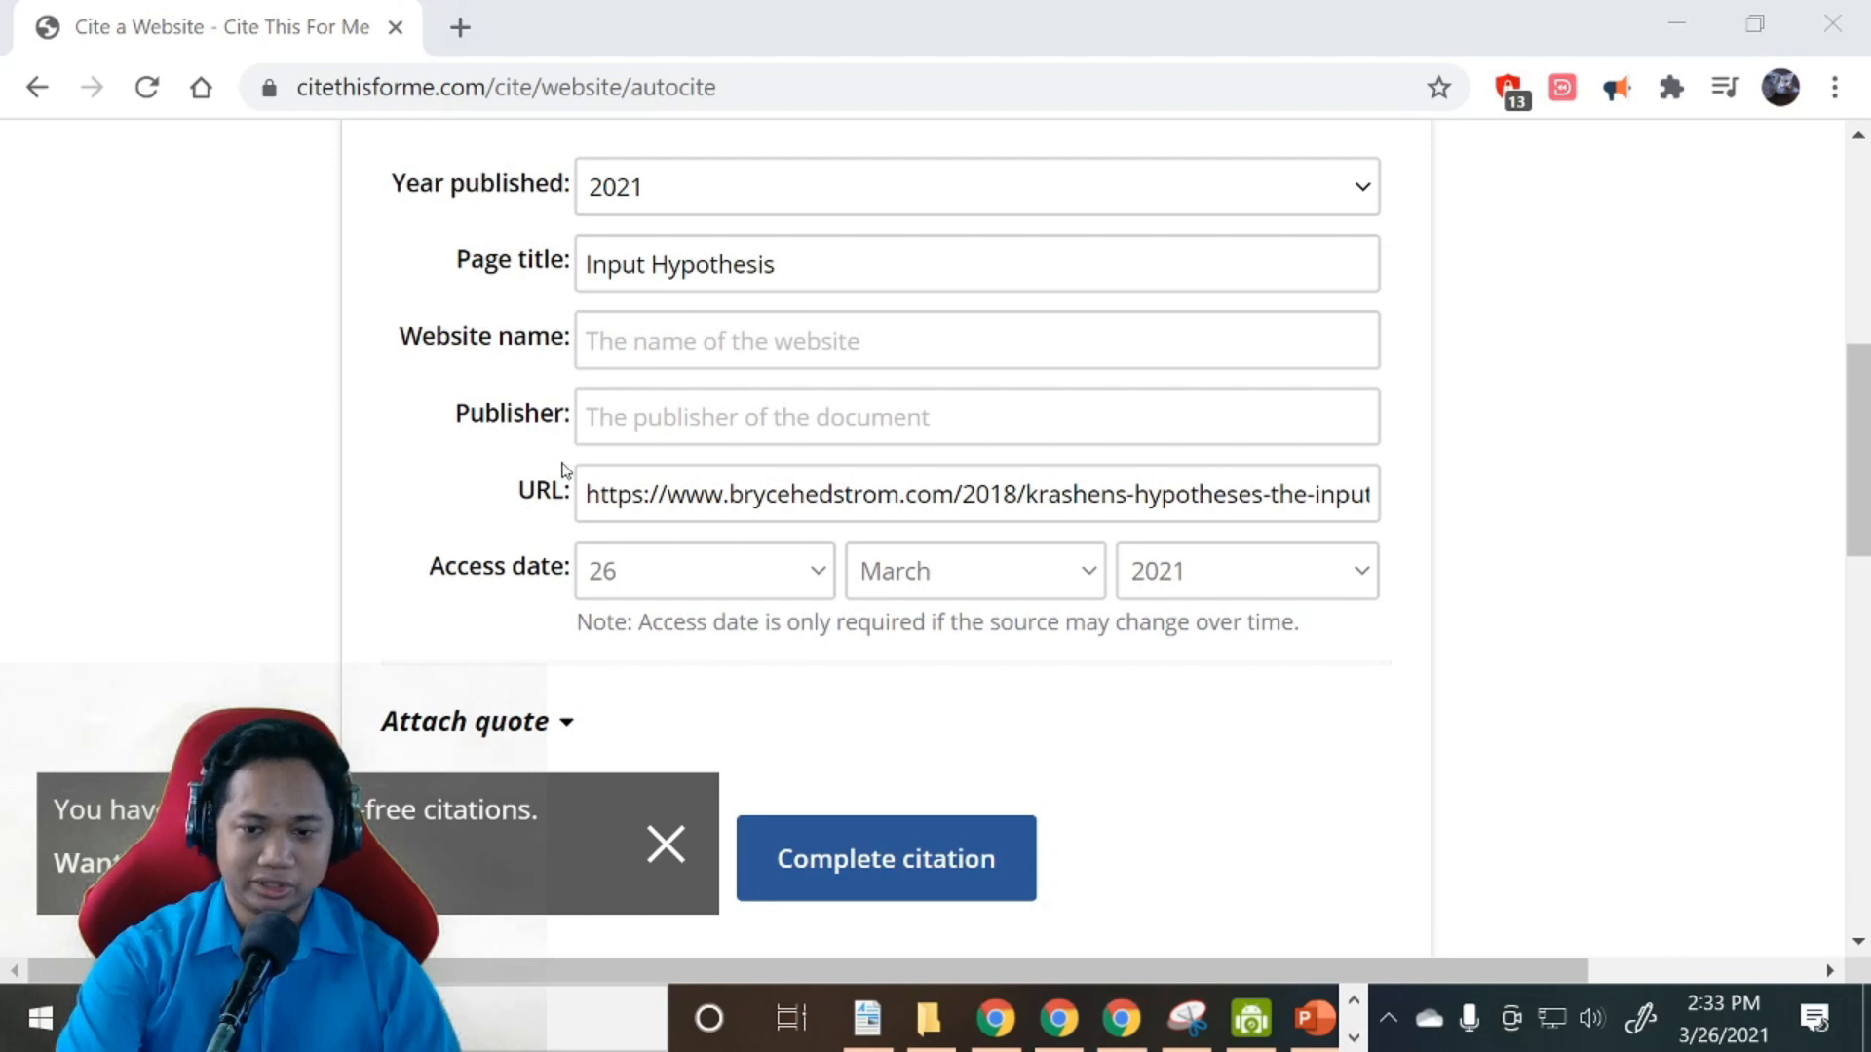
click(810, 336)
text(brycehedstrom.com)
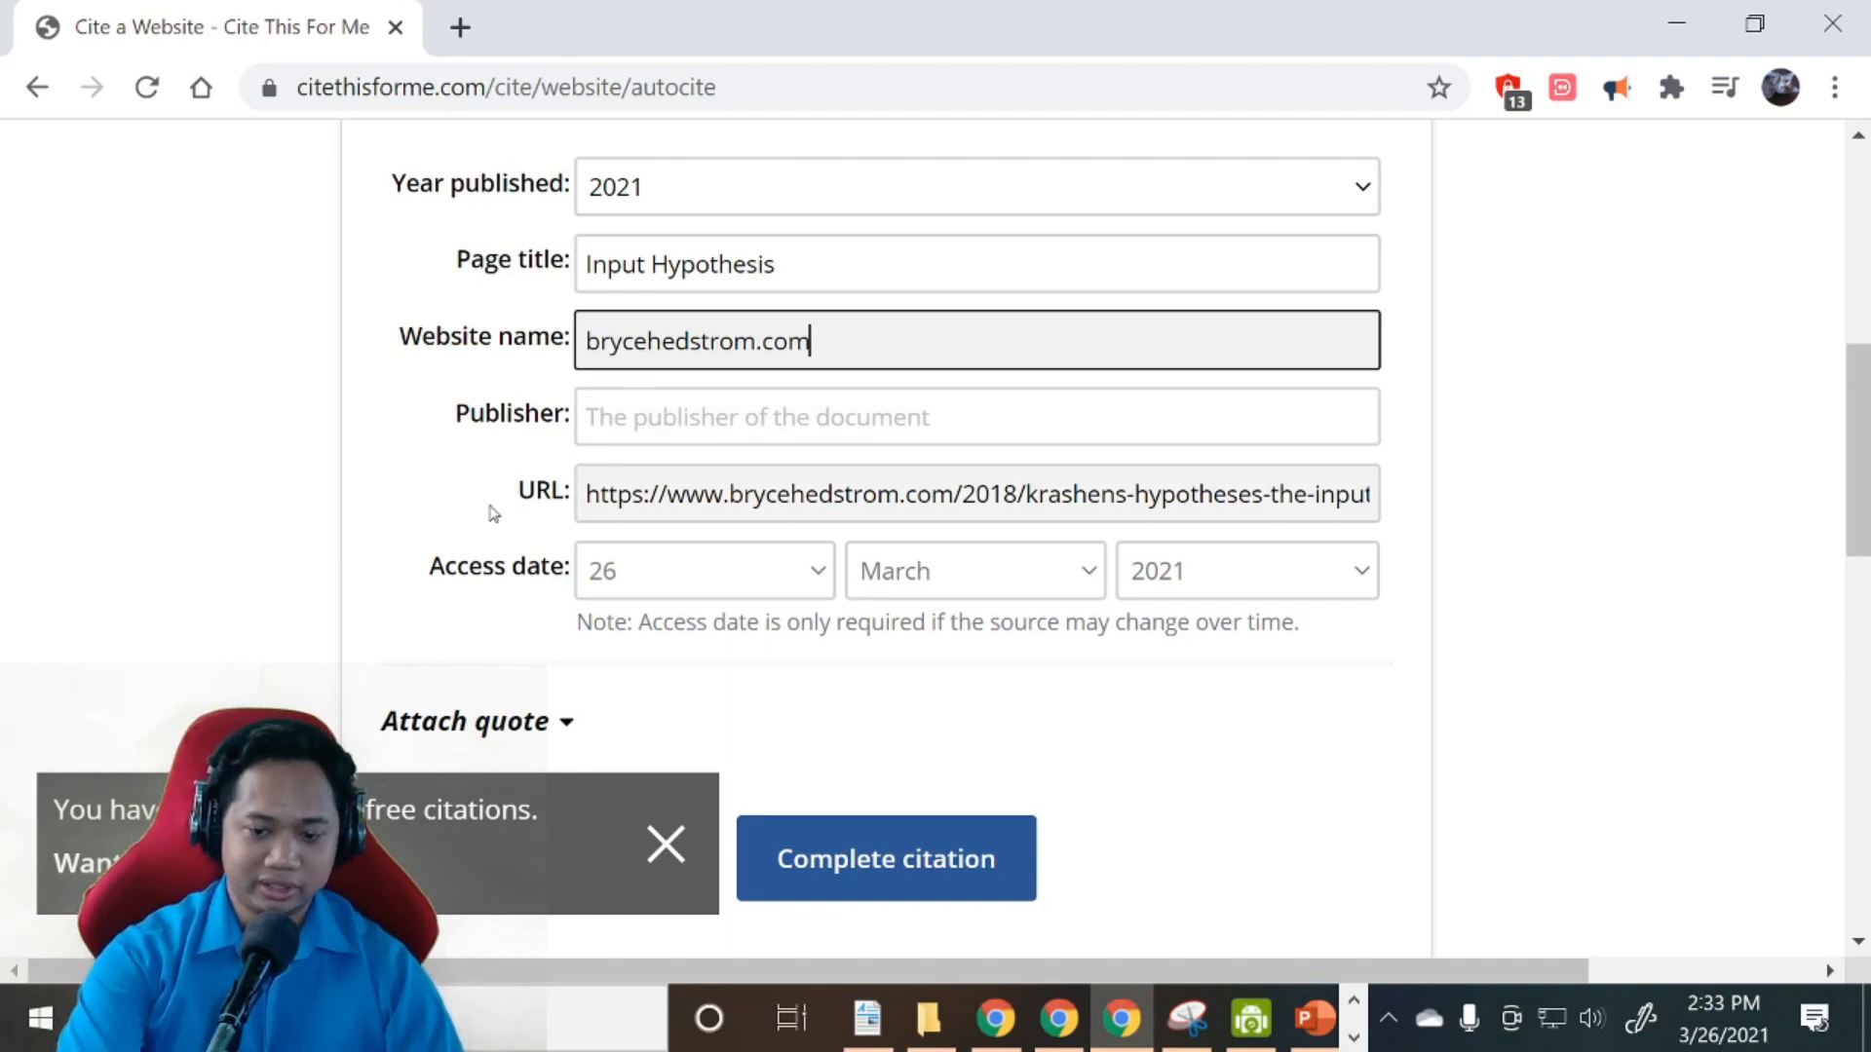
Fill in the author's first name and last name in the citation form
scroll(543, 647, down, 3)
scroll(504, 640, up, 2)
scroll(504, 640, up, 8)
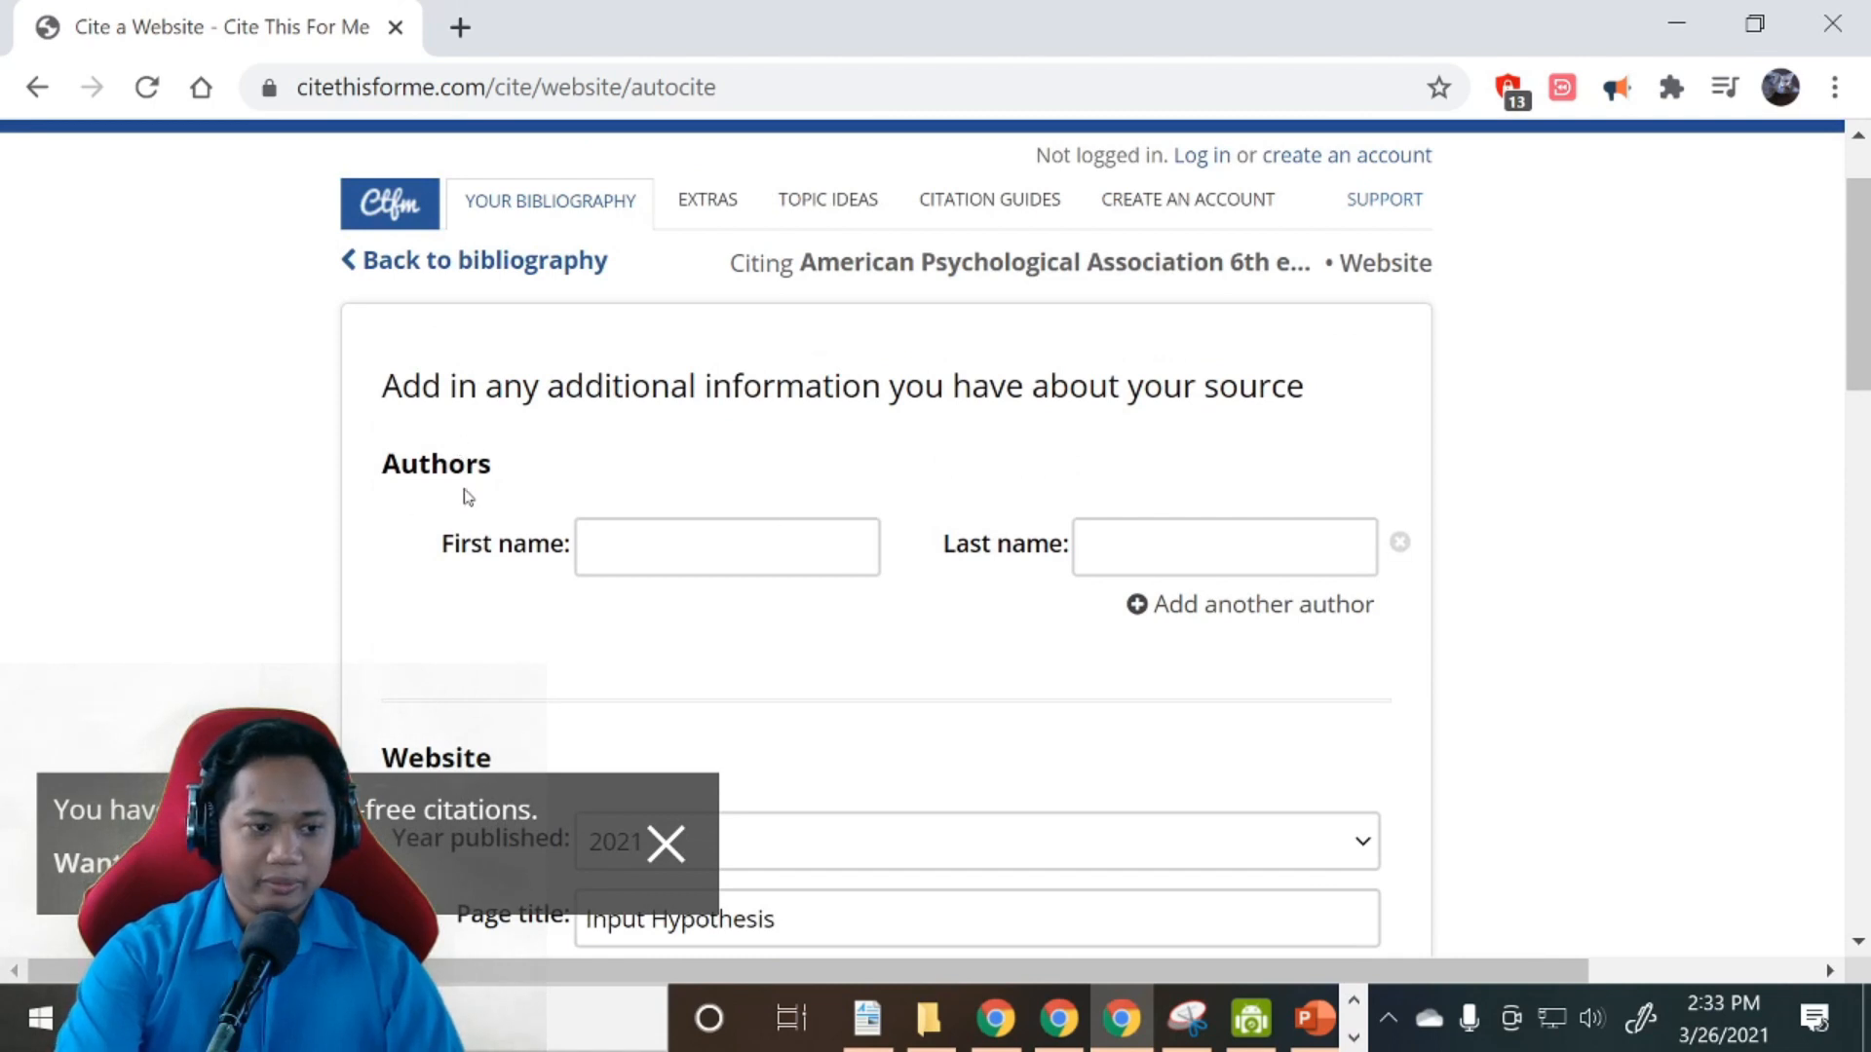
click(711, 528)
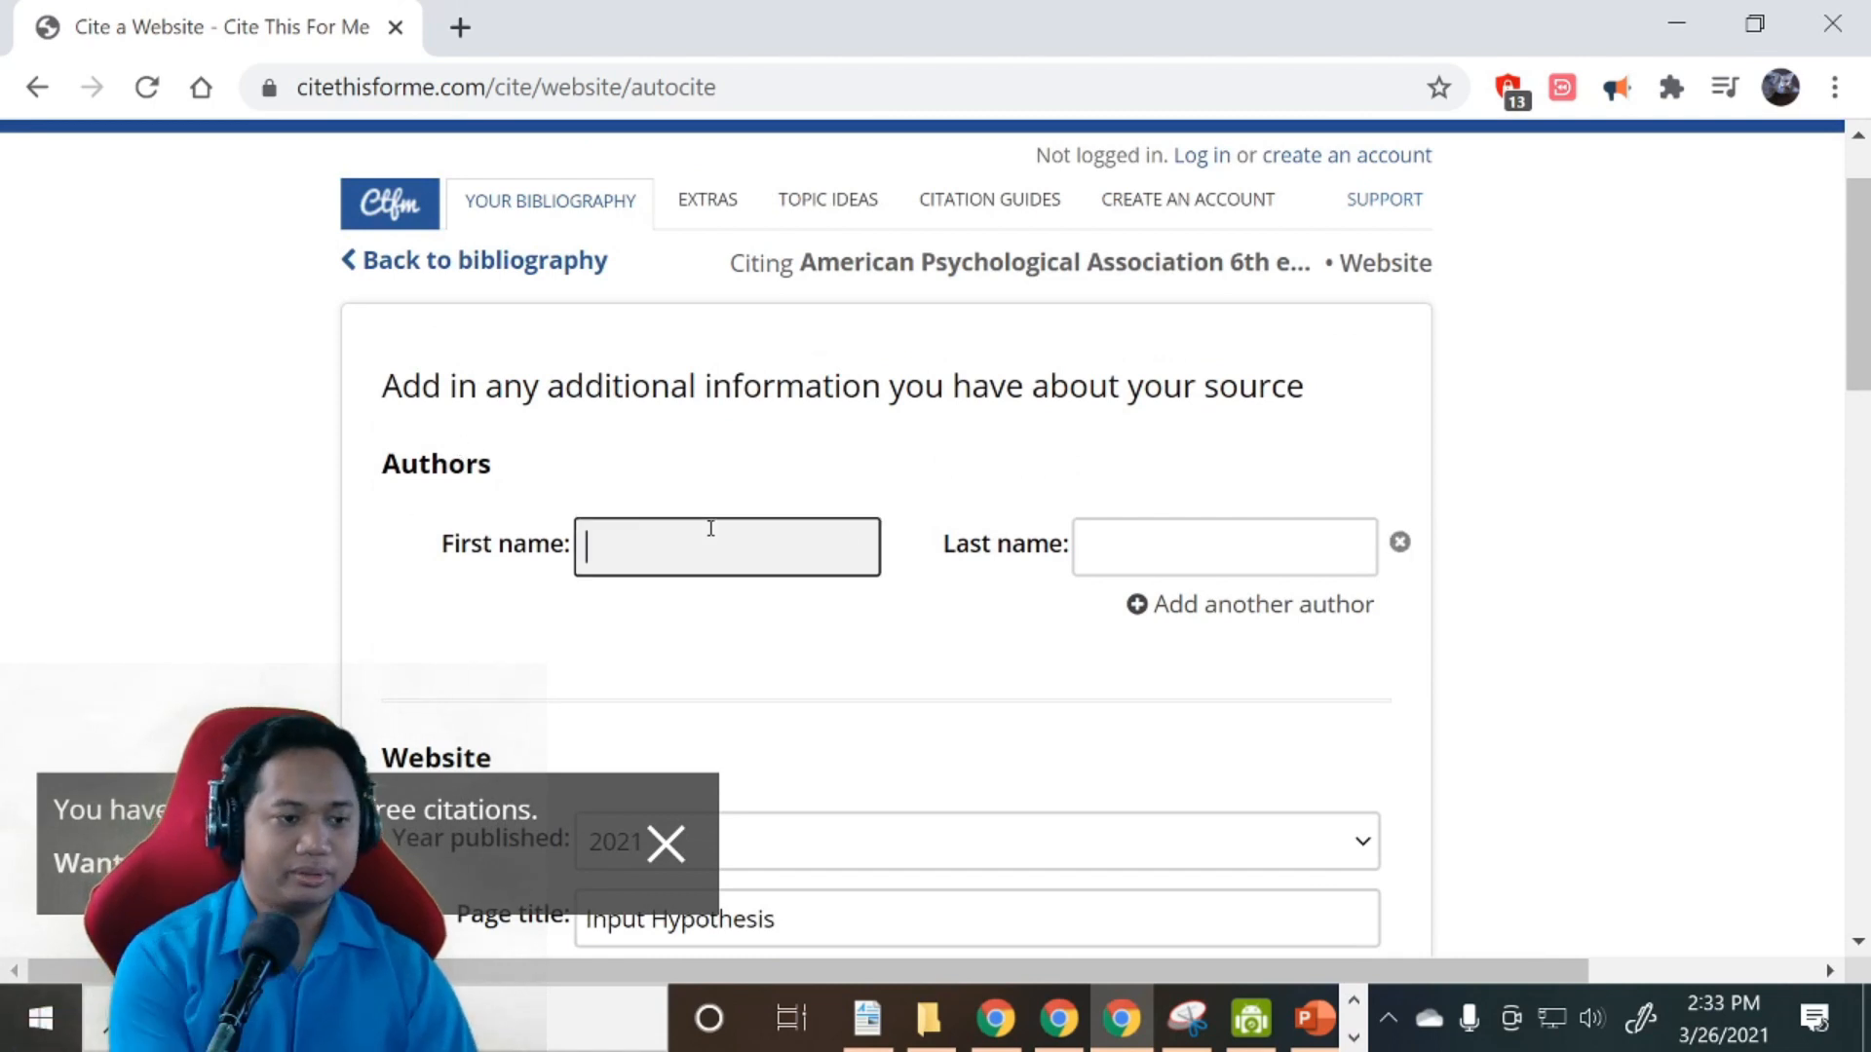
text(Bryce)
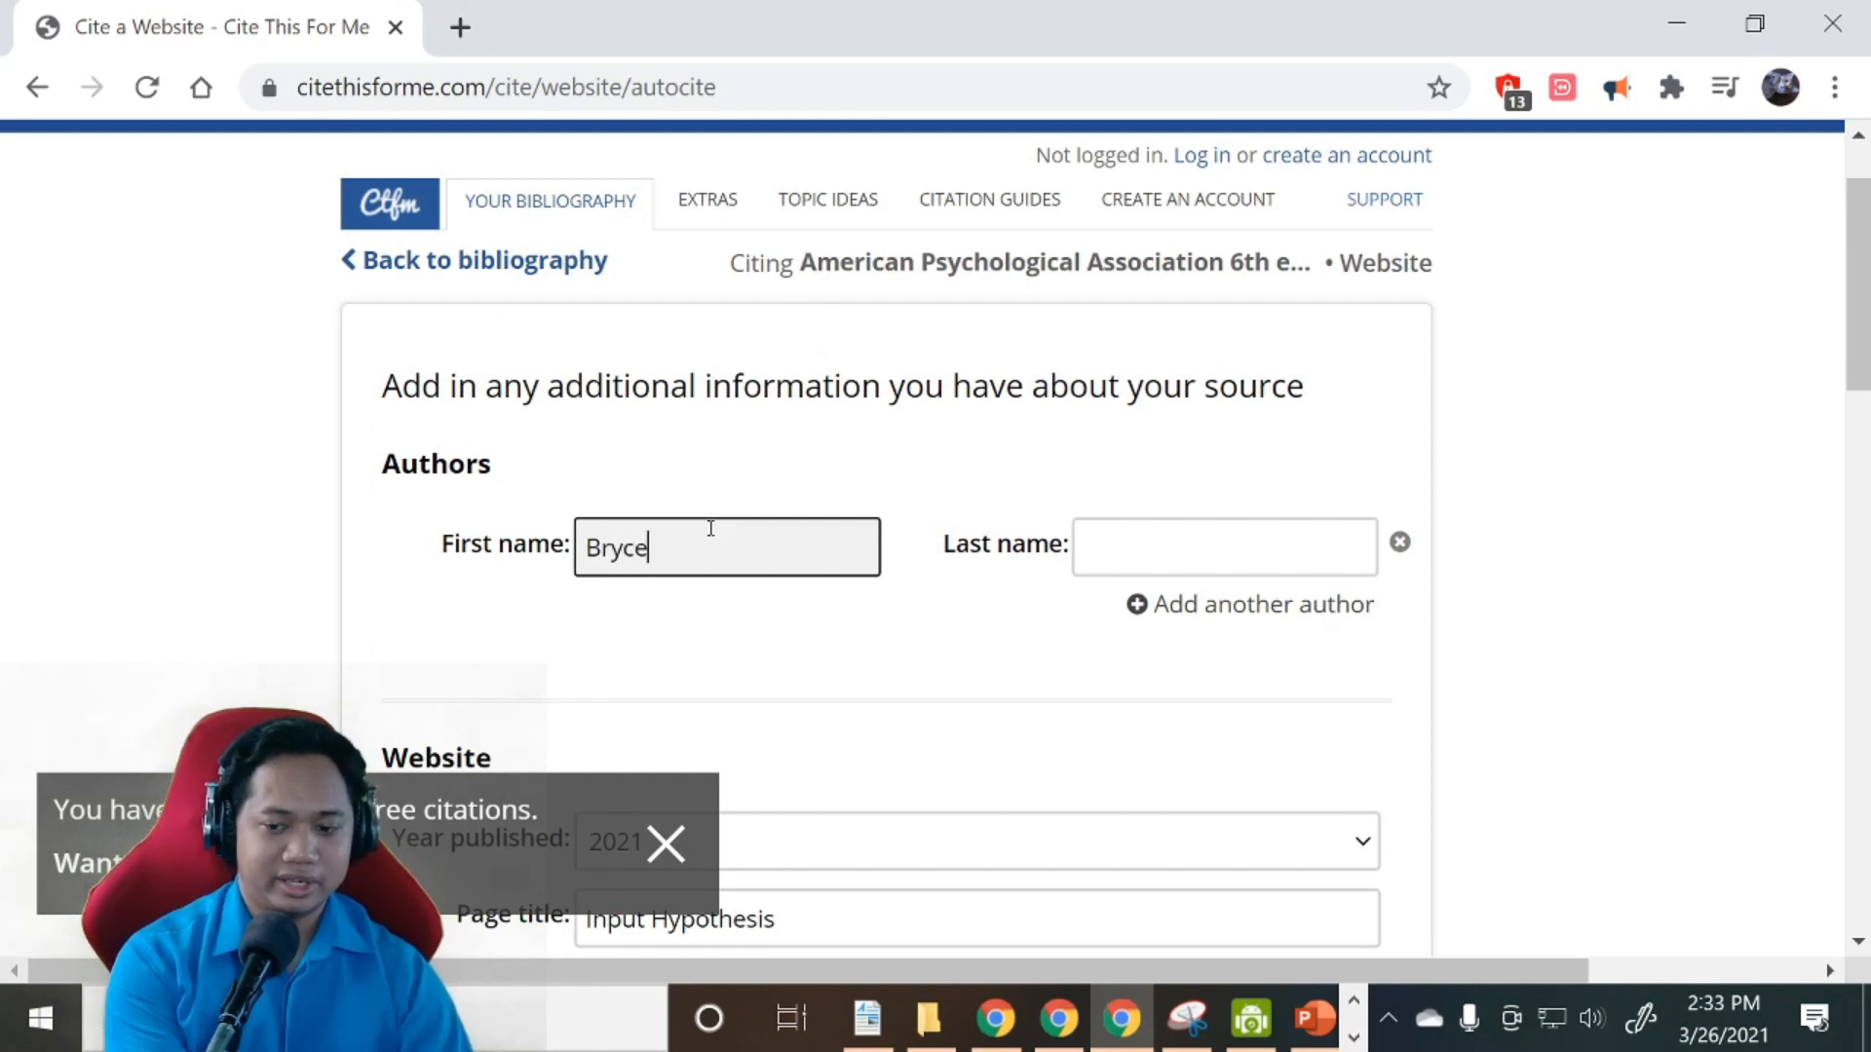
click(1369, 570)
text(Hea)
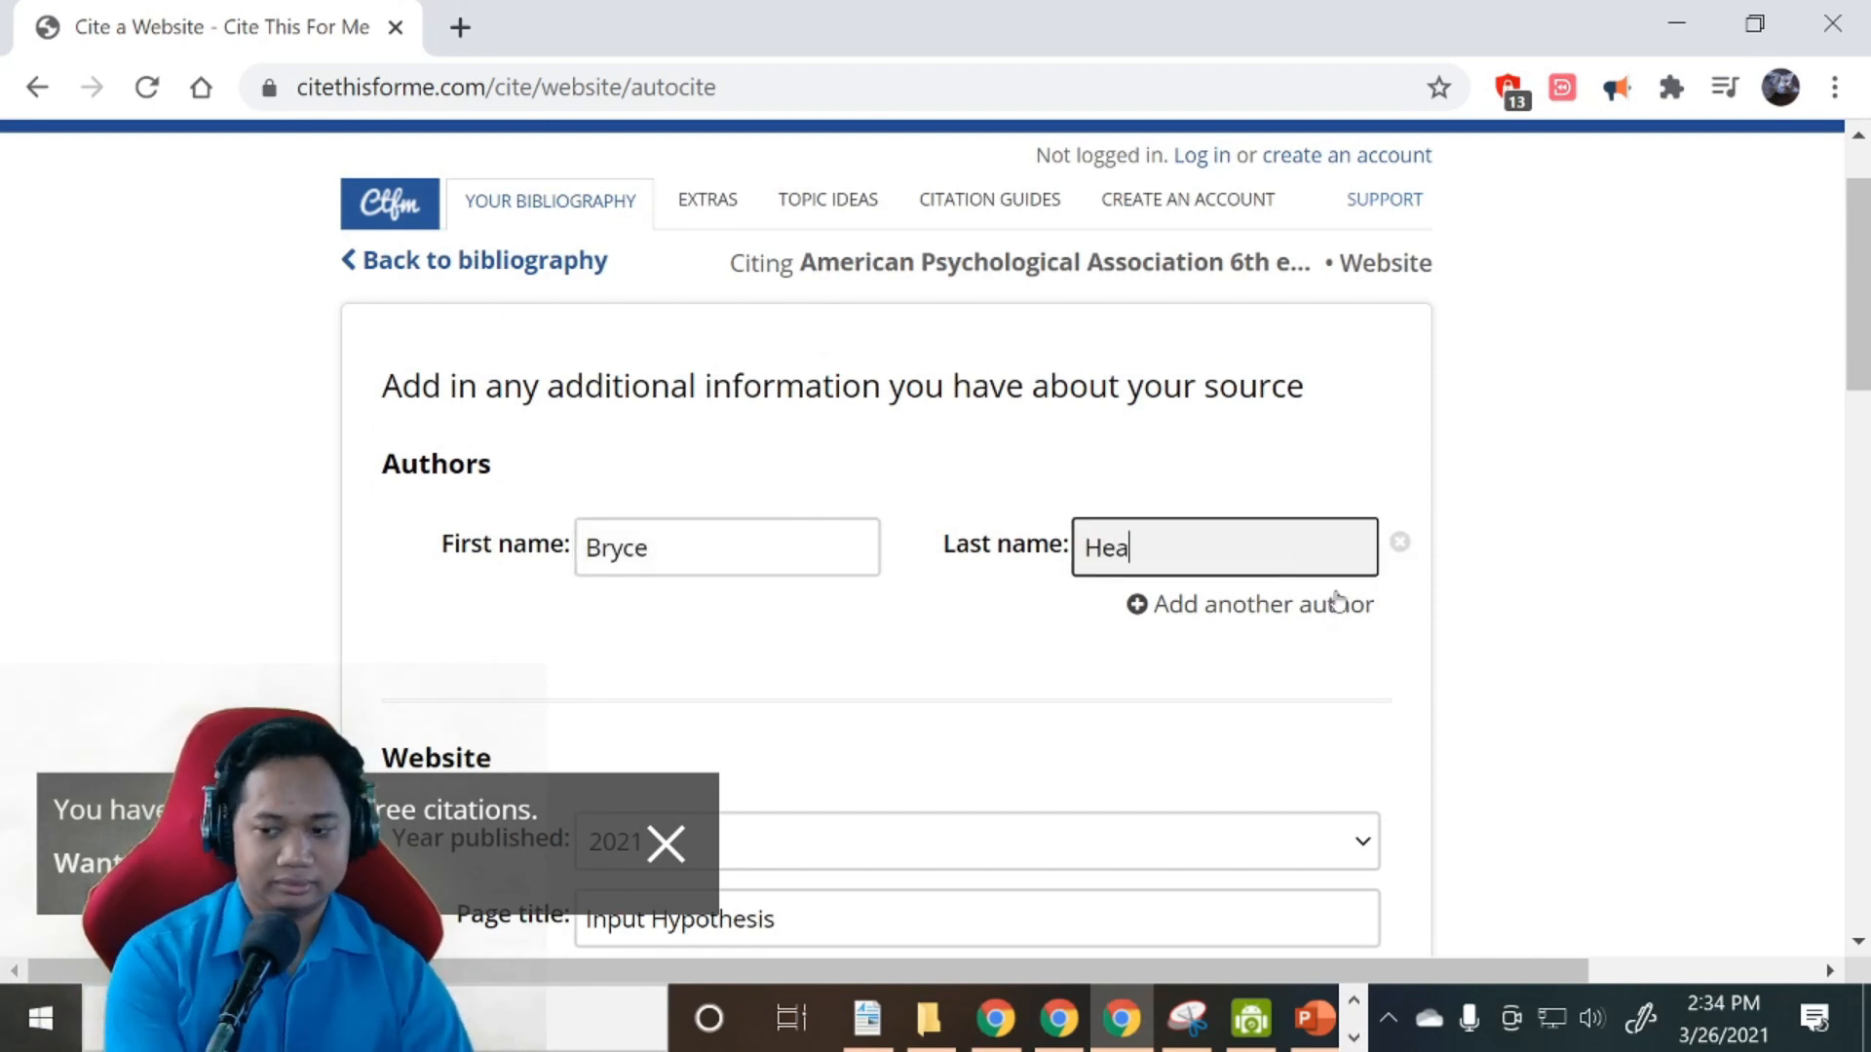
text(strom)
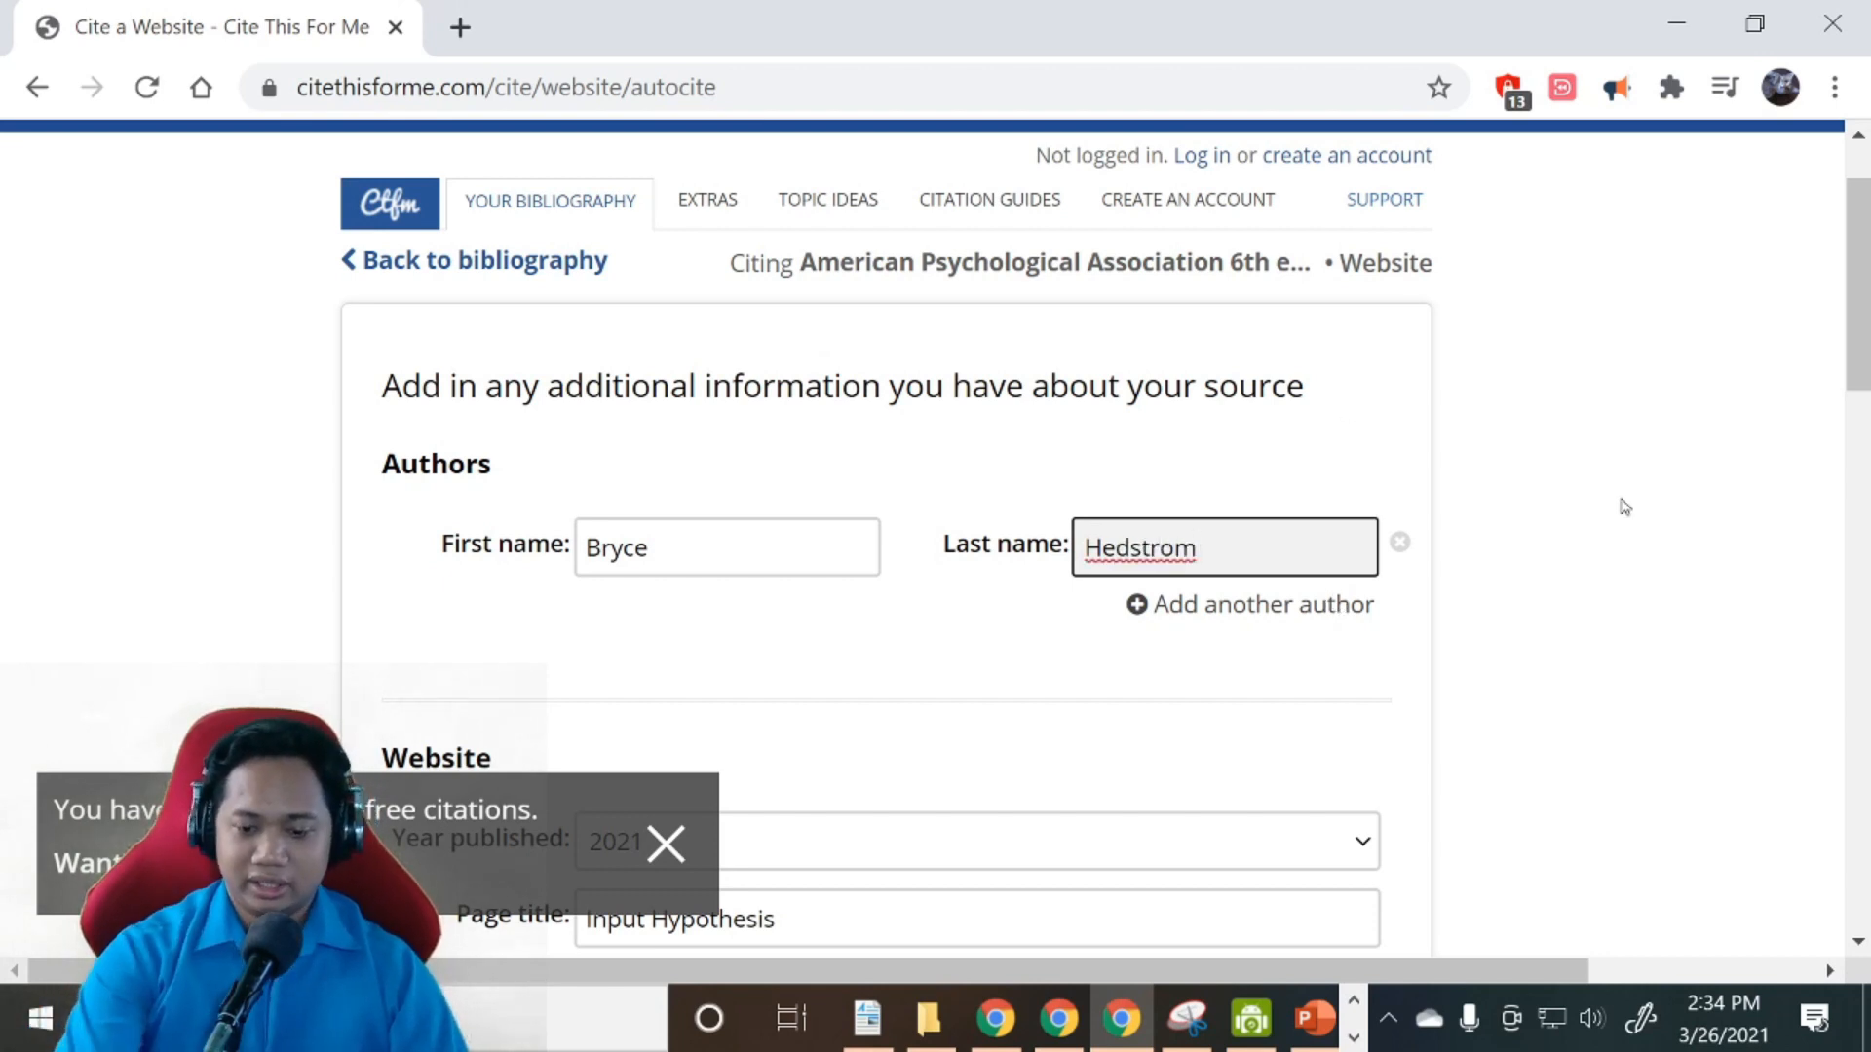
scroll(1570, 627, down, 8)
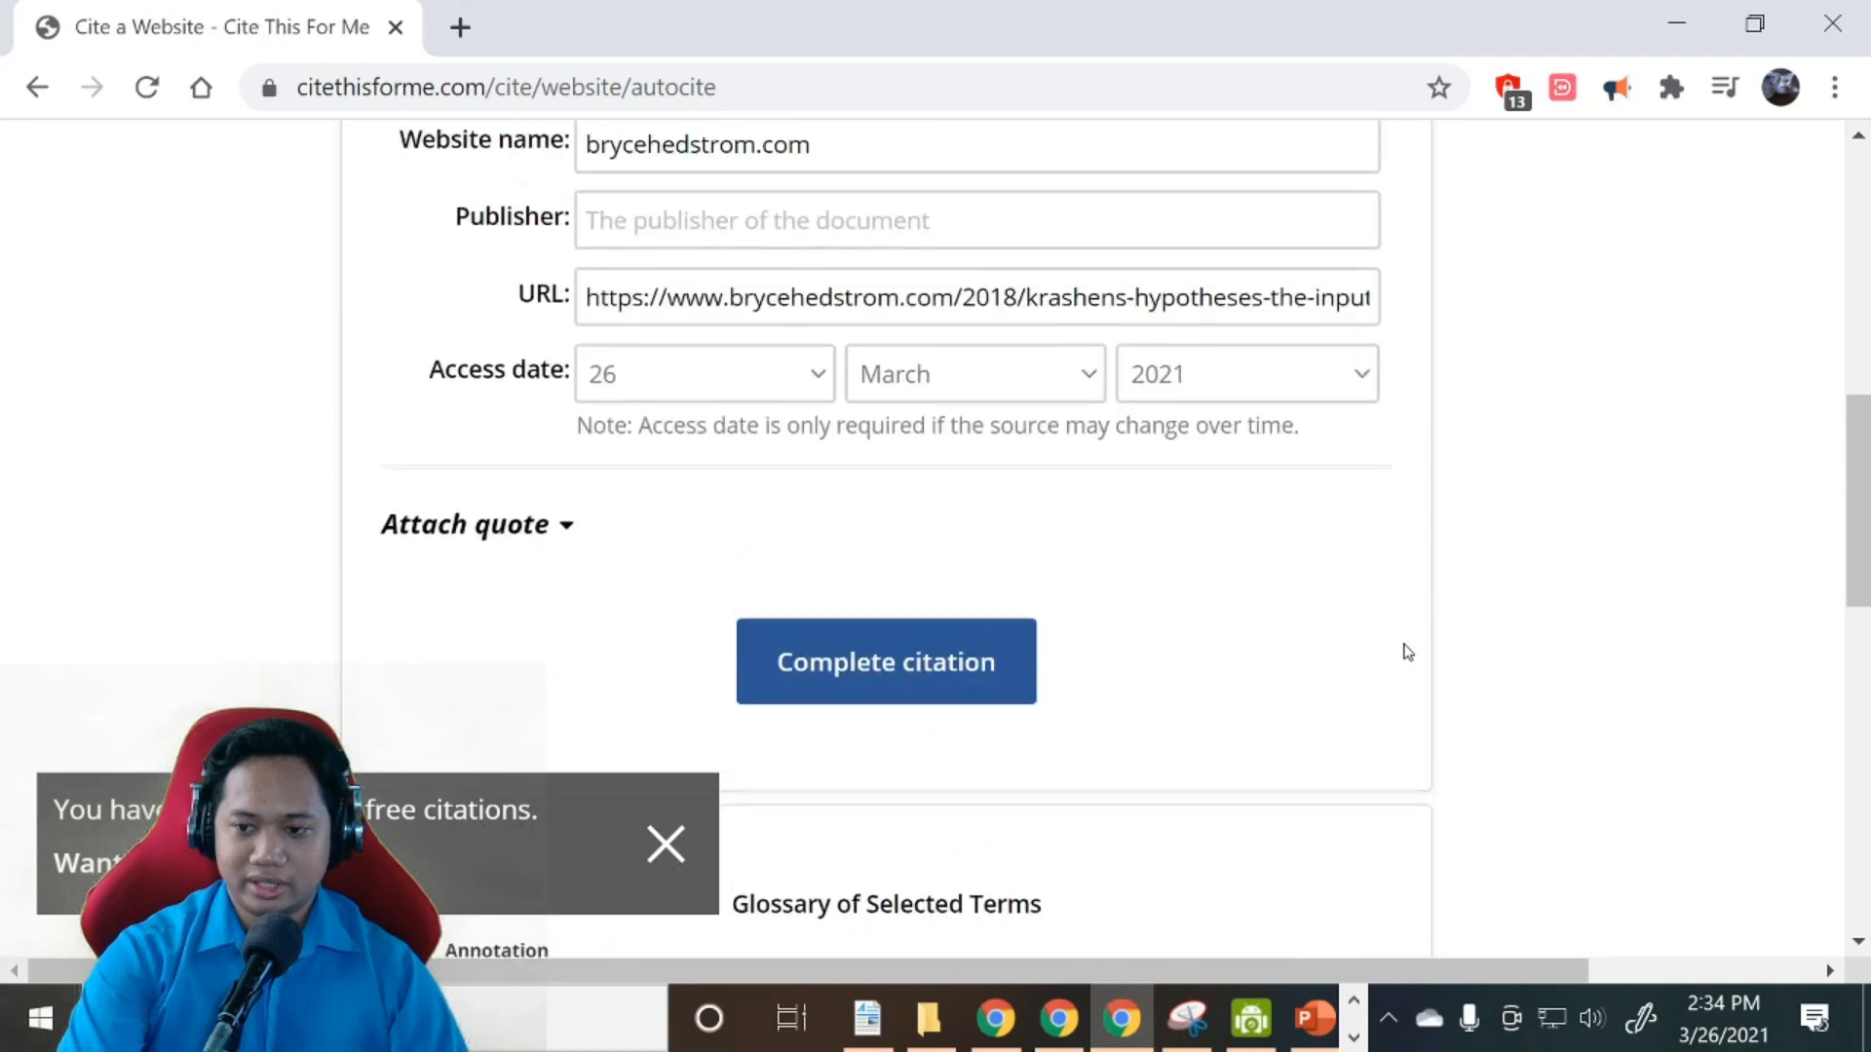
Set the year published to 2018 in the website citation form and complete the citation
scroll(1407, 653, up, 1)
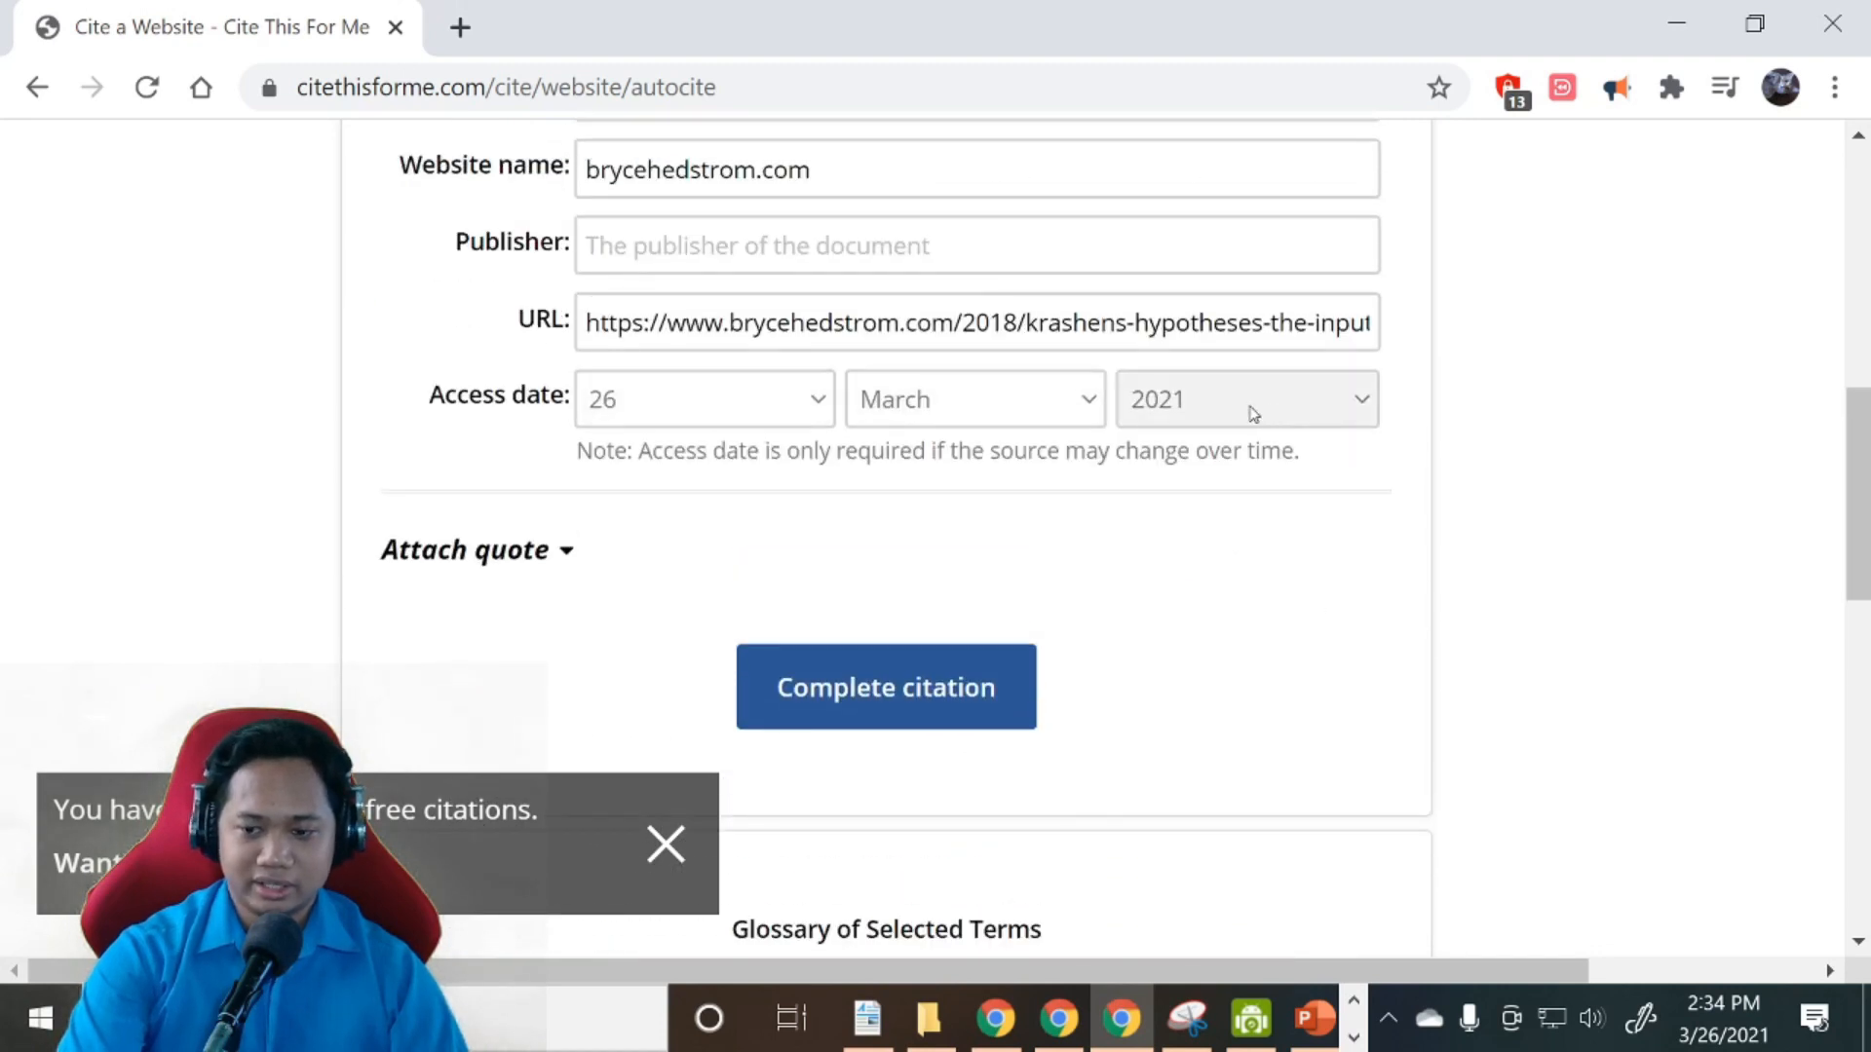
scroll(1299, 639, up, 5)
scroll(1478, 669, down, 3)
scroll(1267, 556, down, 2)
scroll(715, 217, up, 4)
click(838, 441)
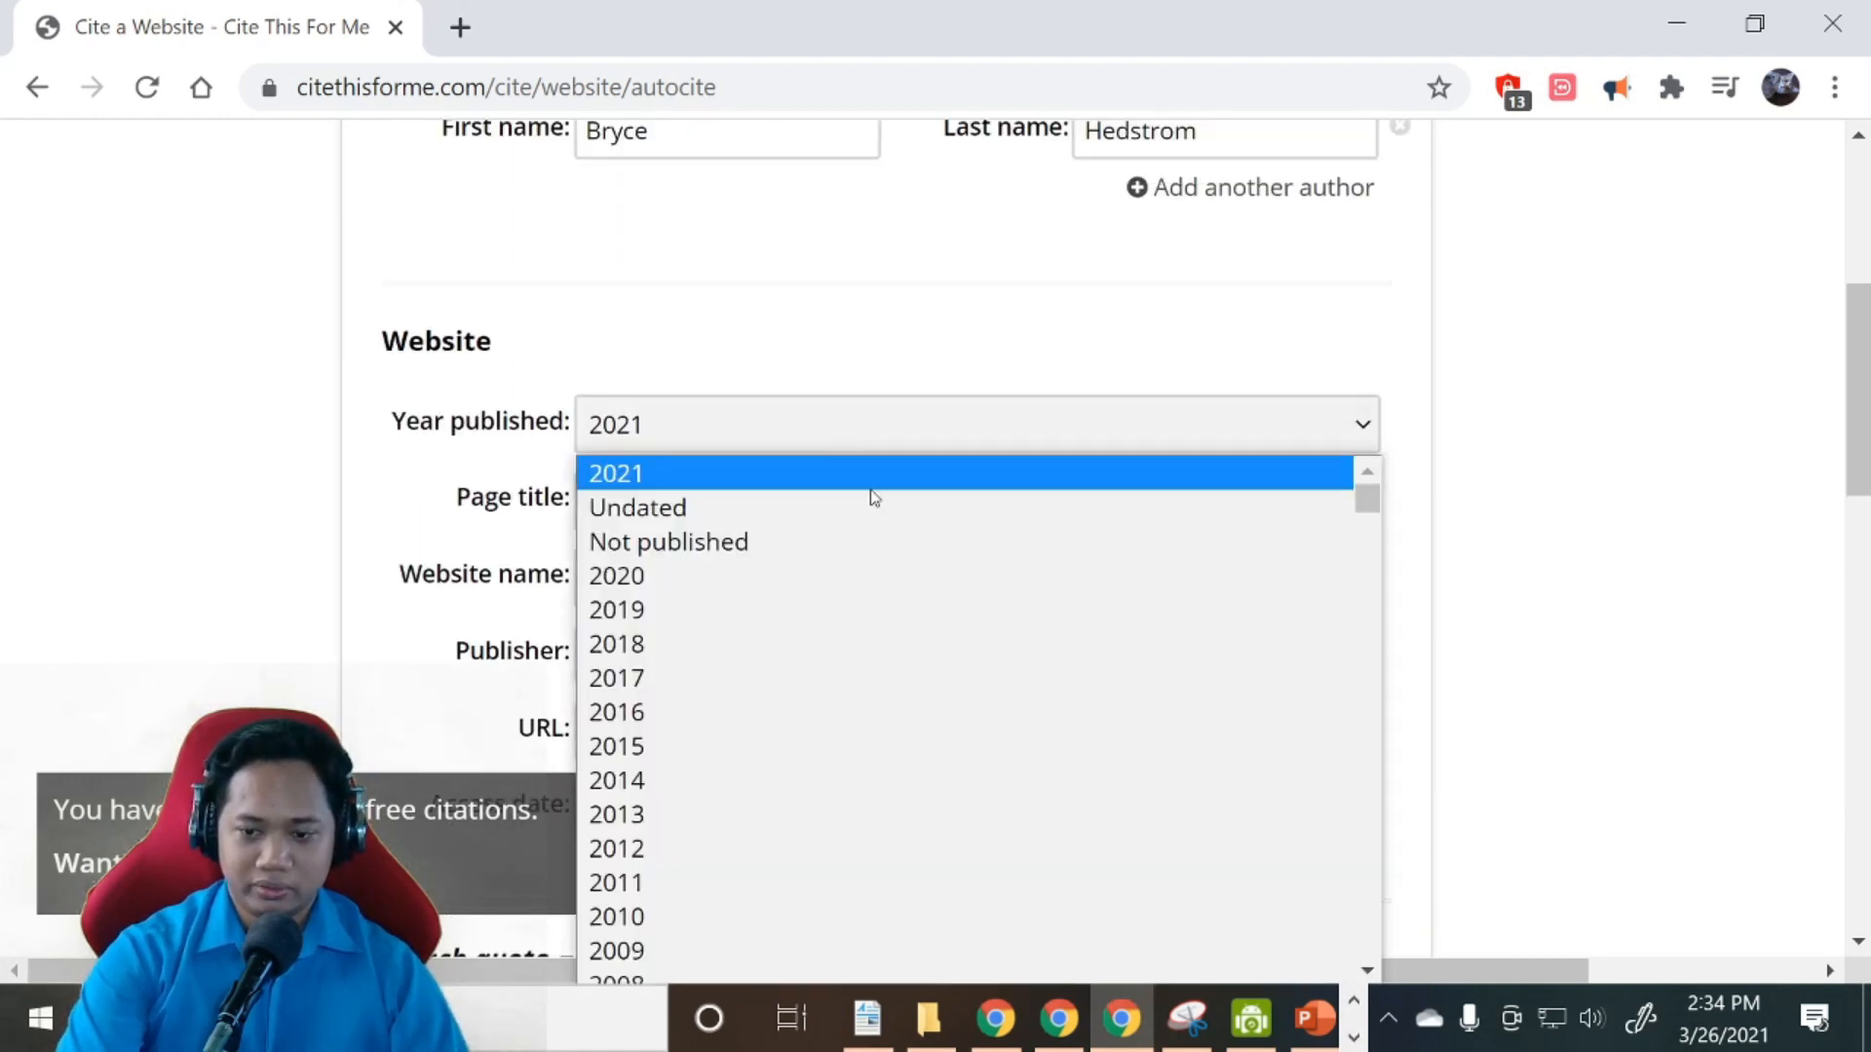
click(698, 643)
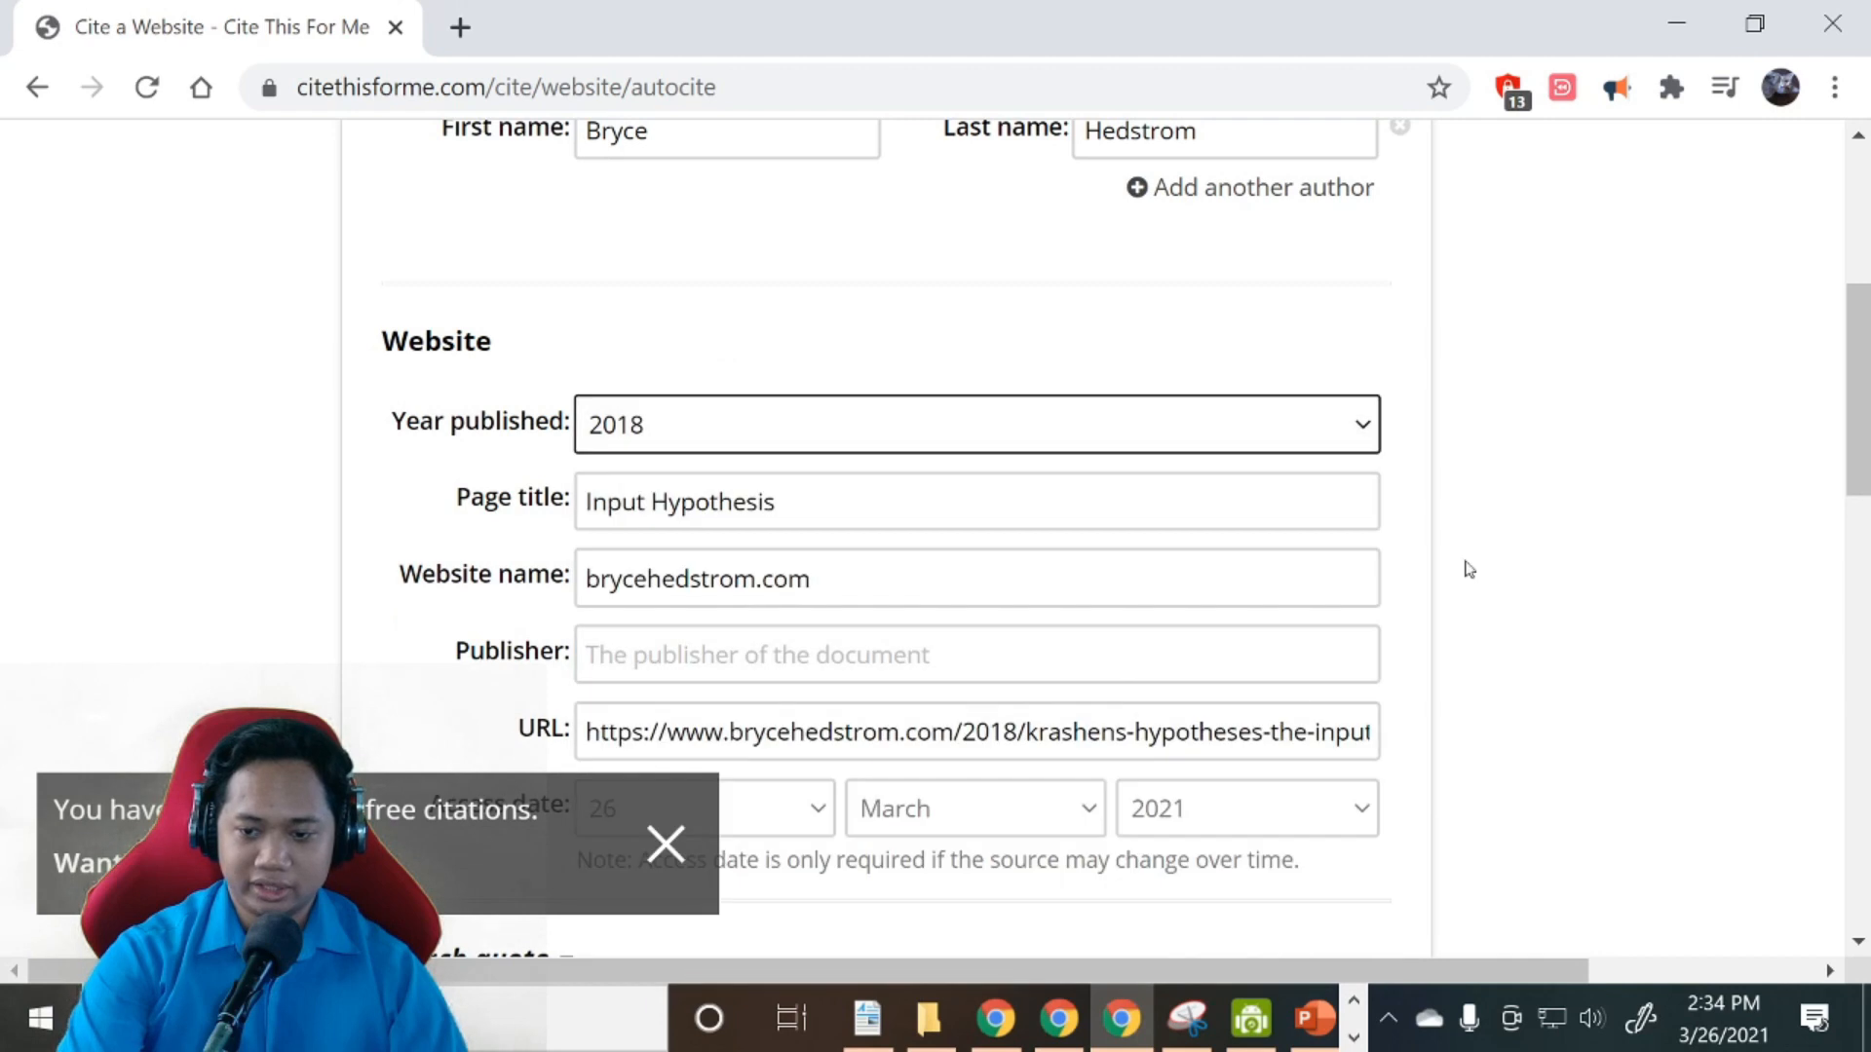
scroll(1469, 569, down, 5)
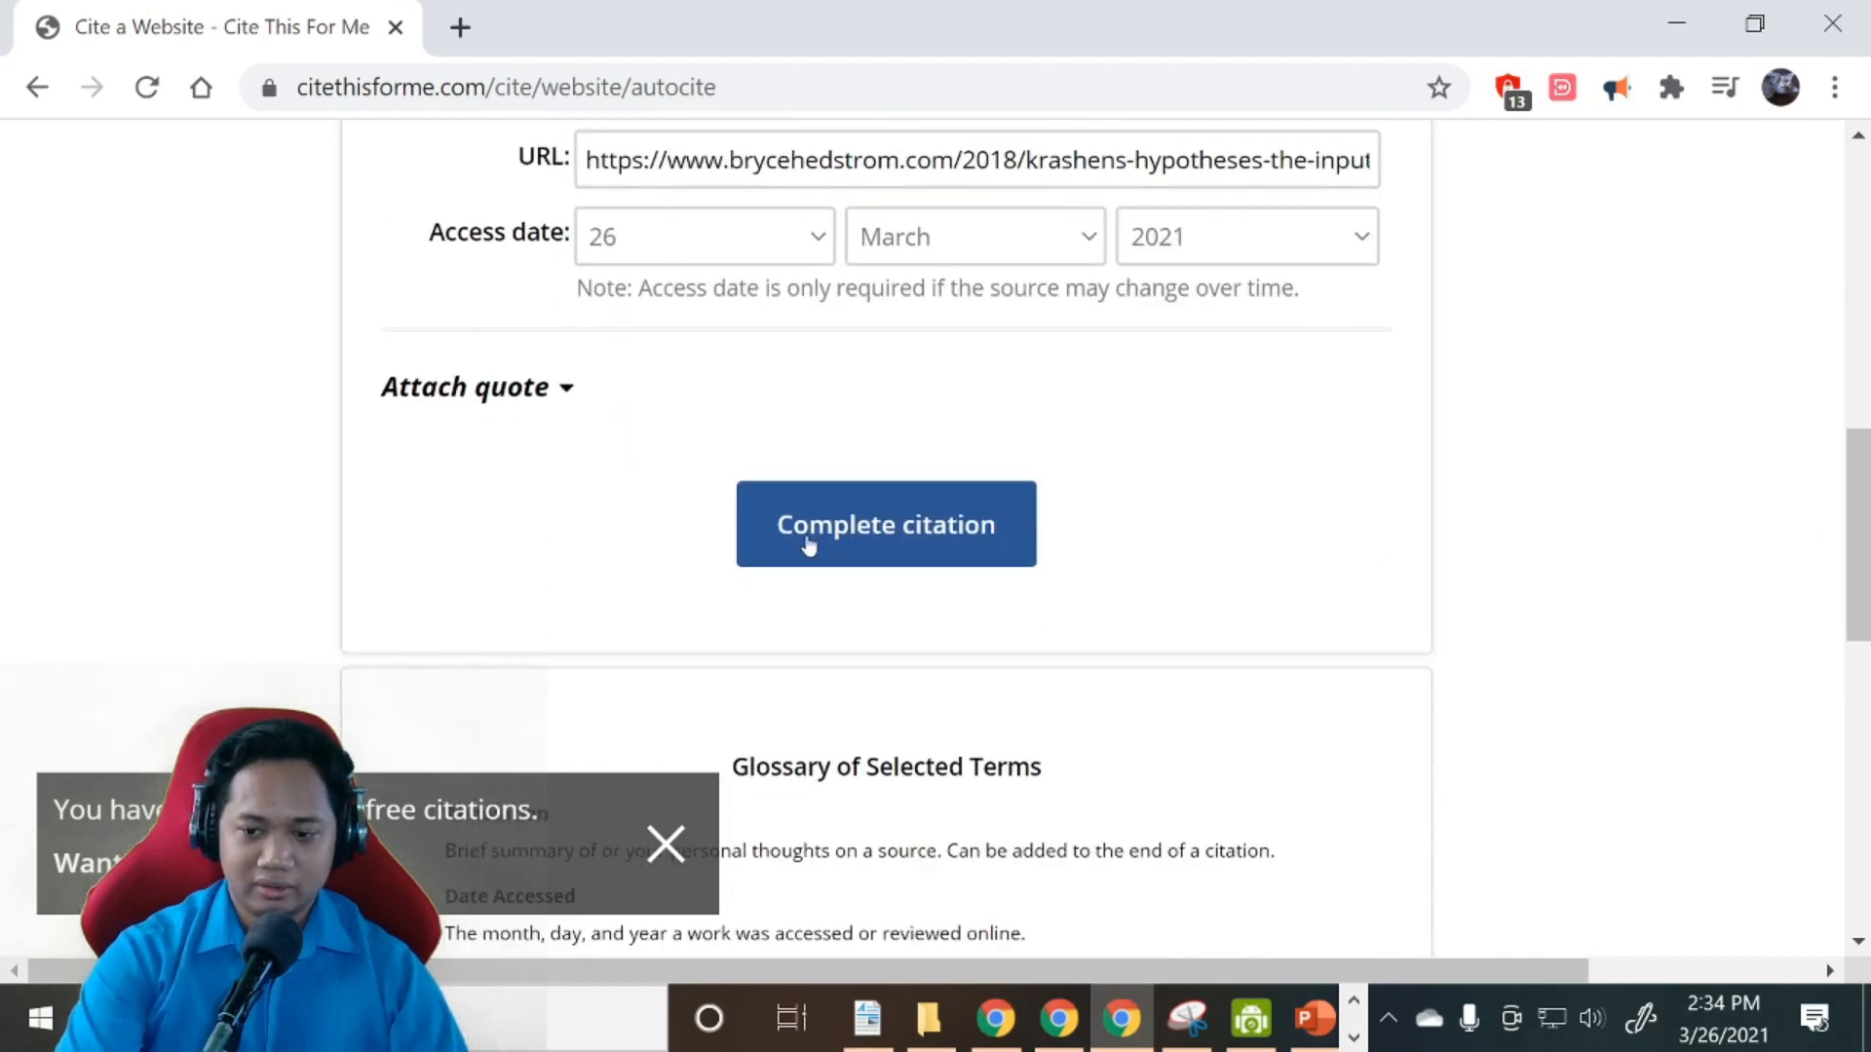
click(807, 540)
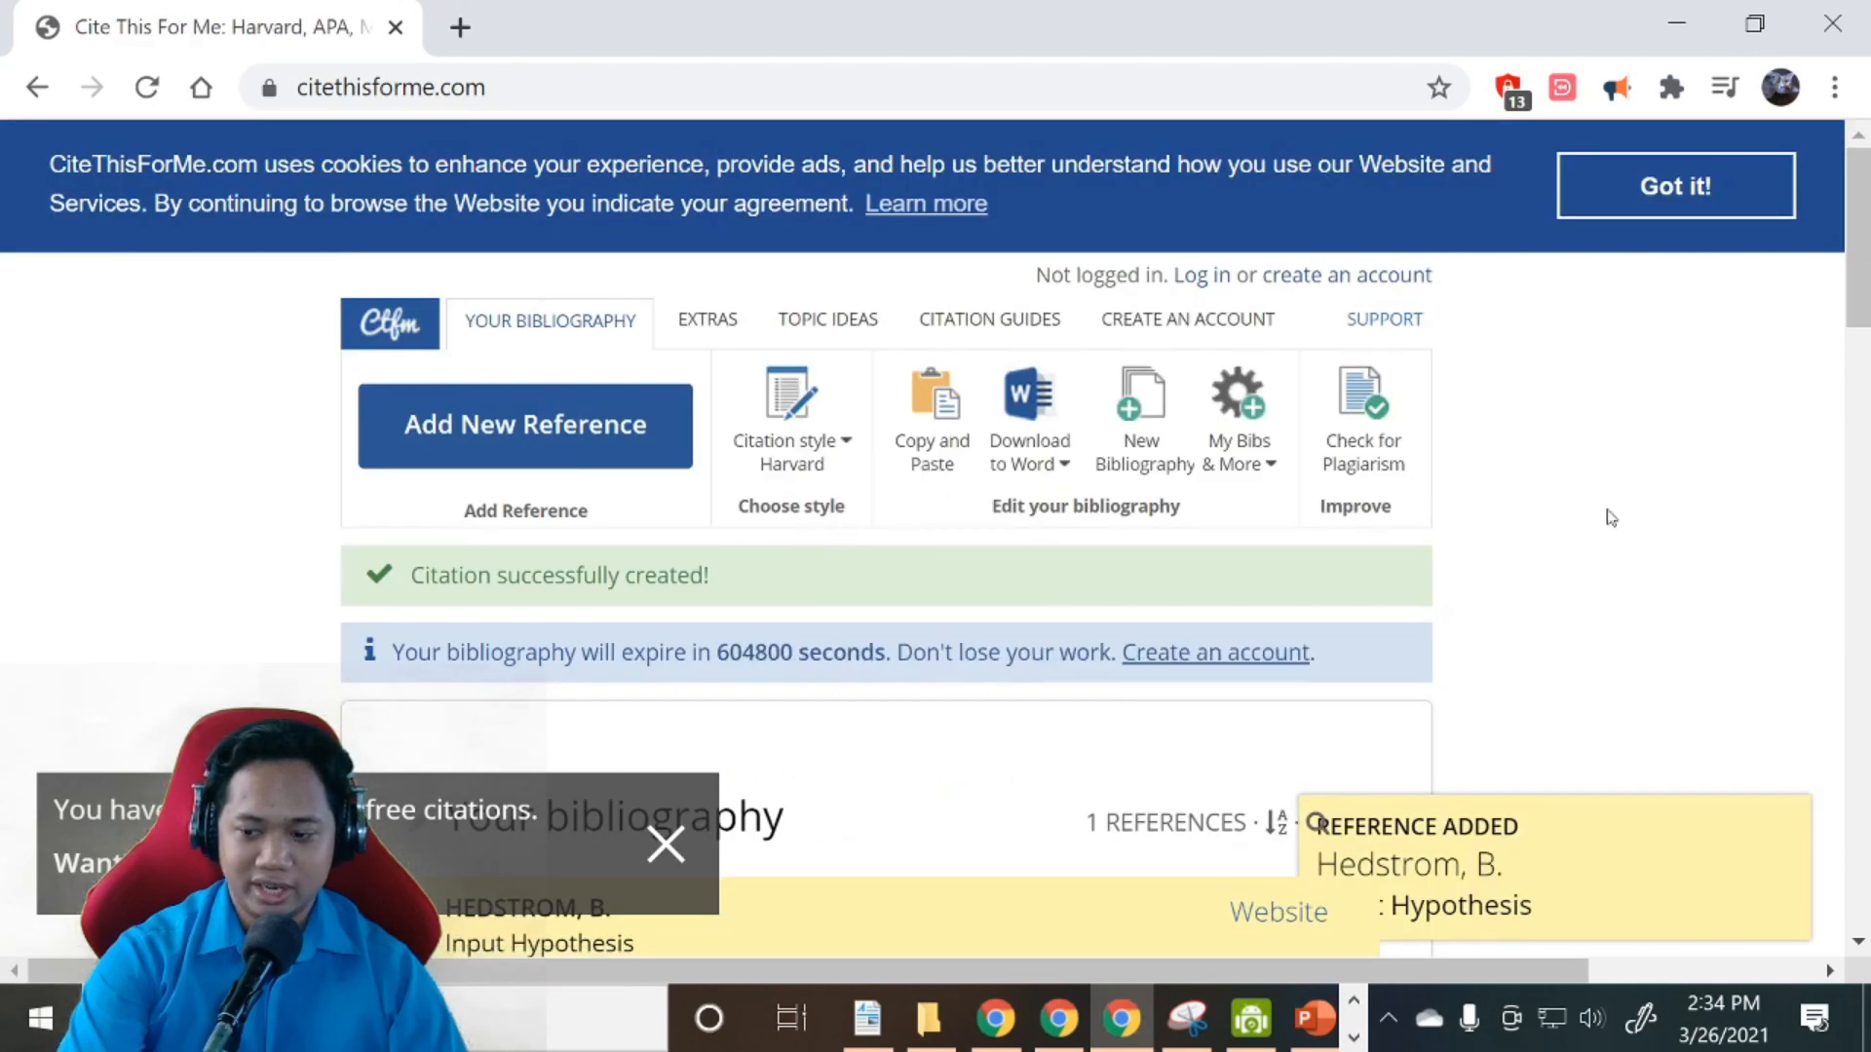
Copy the bibliography citation of the Input Hypothesis reference to the clipboard and dismiss the premium offer for good
scroll(1617, 518, down, 2)
scroll(1618, 518, down, 4)
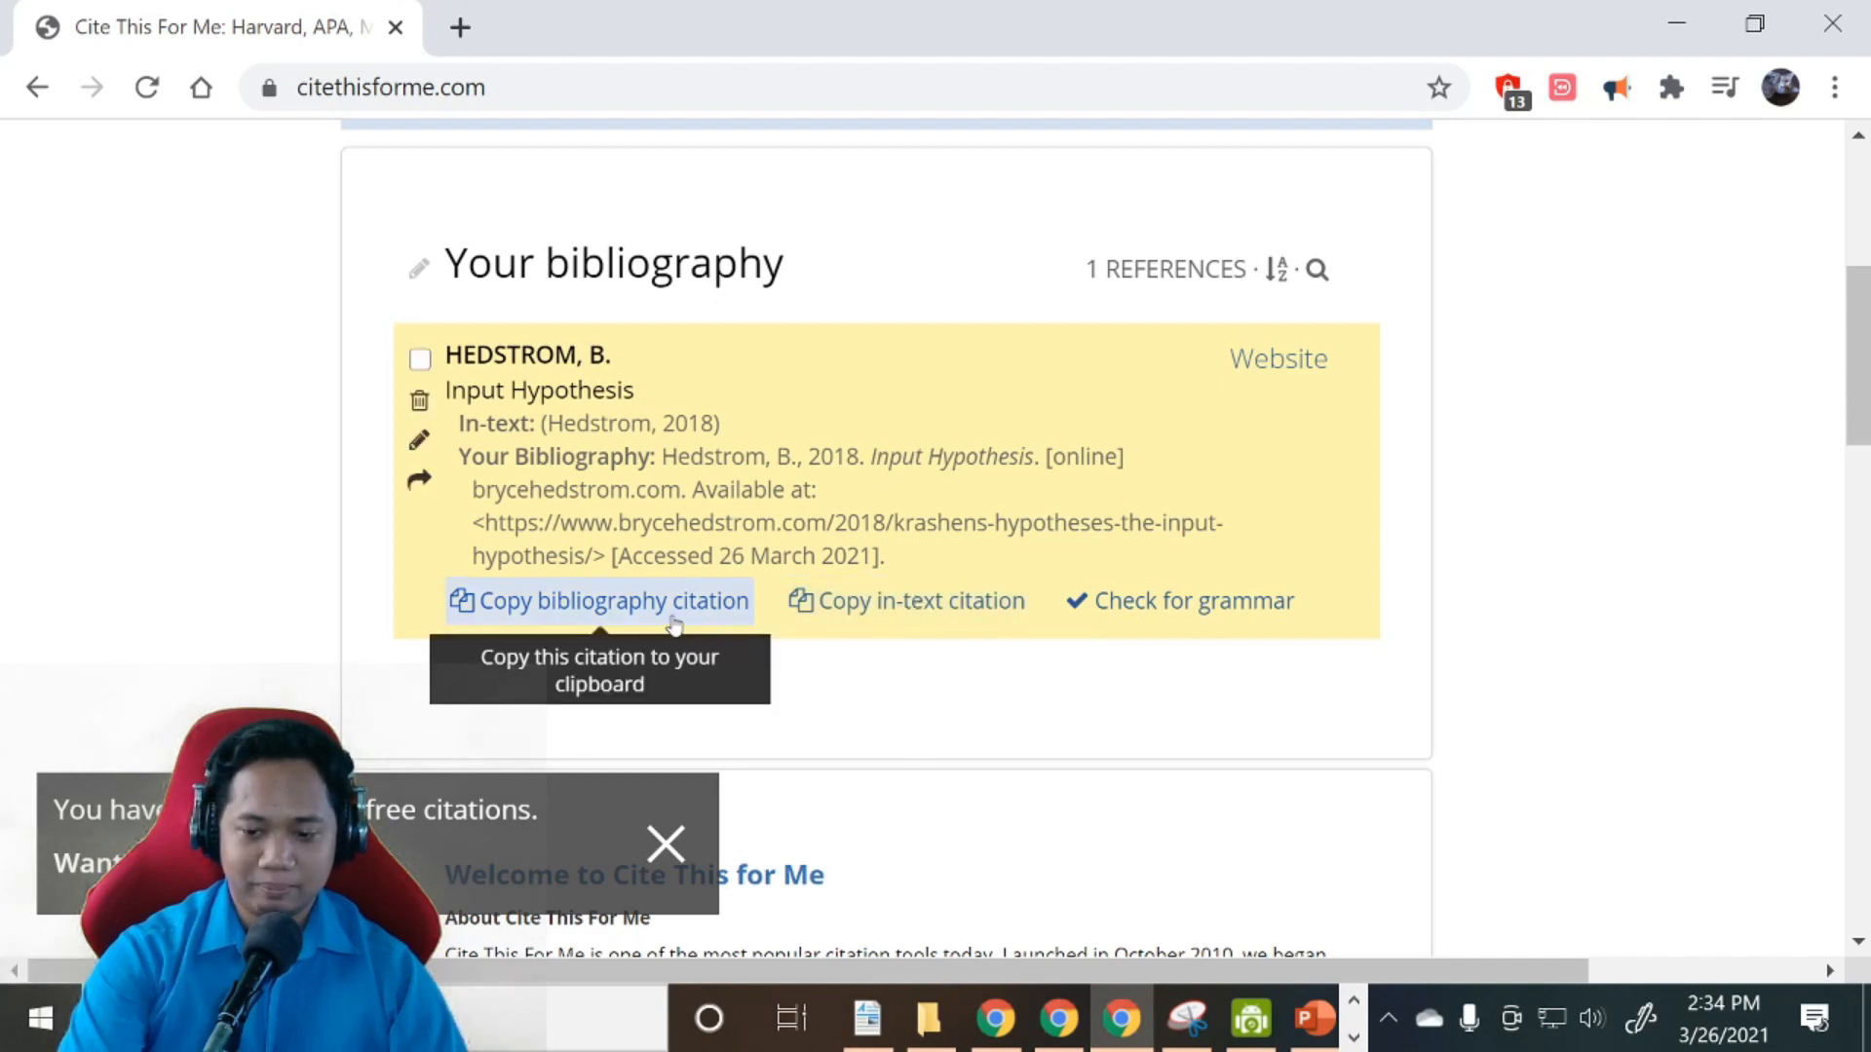
click(597, 602)
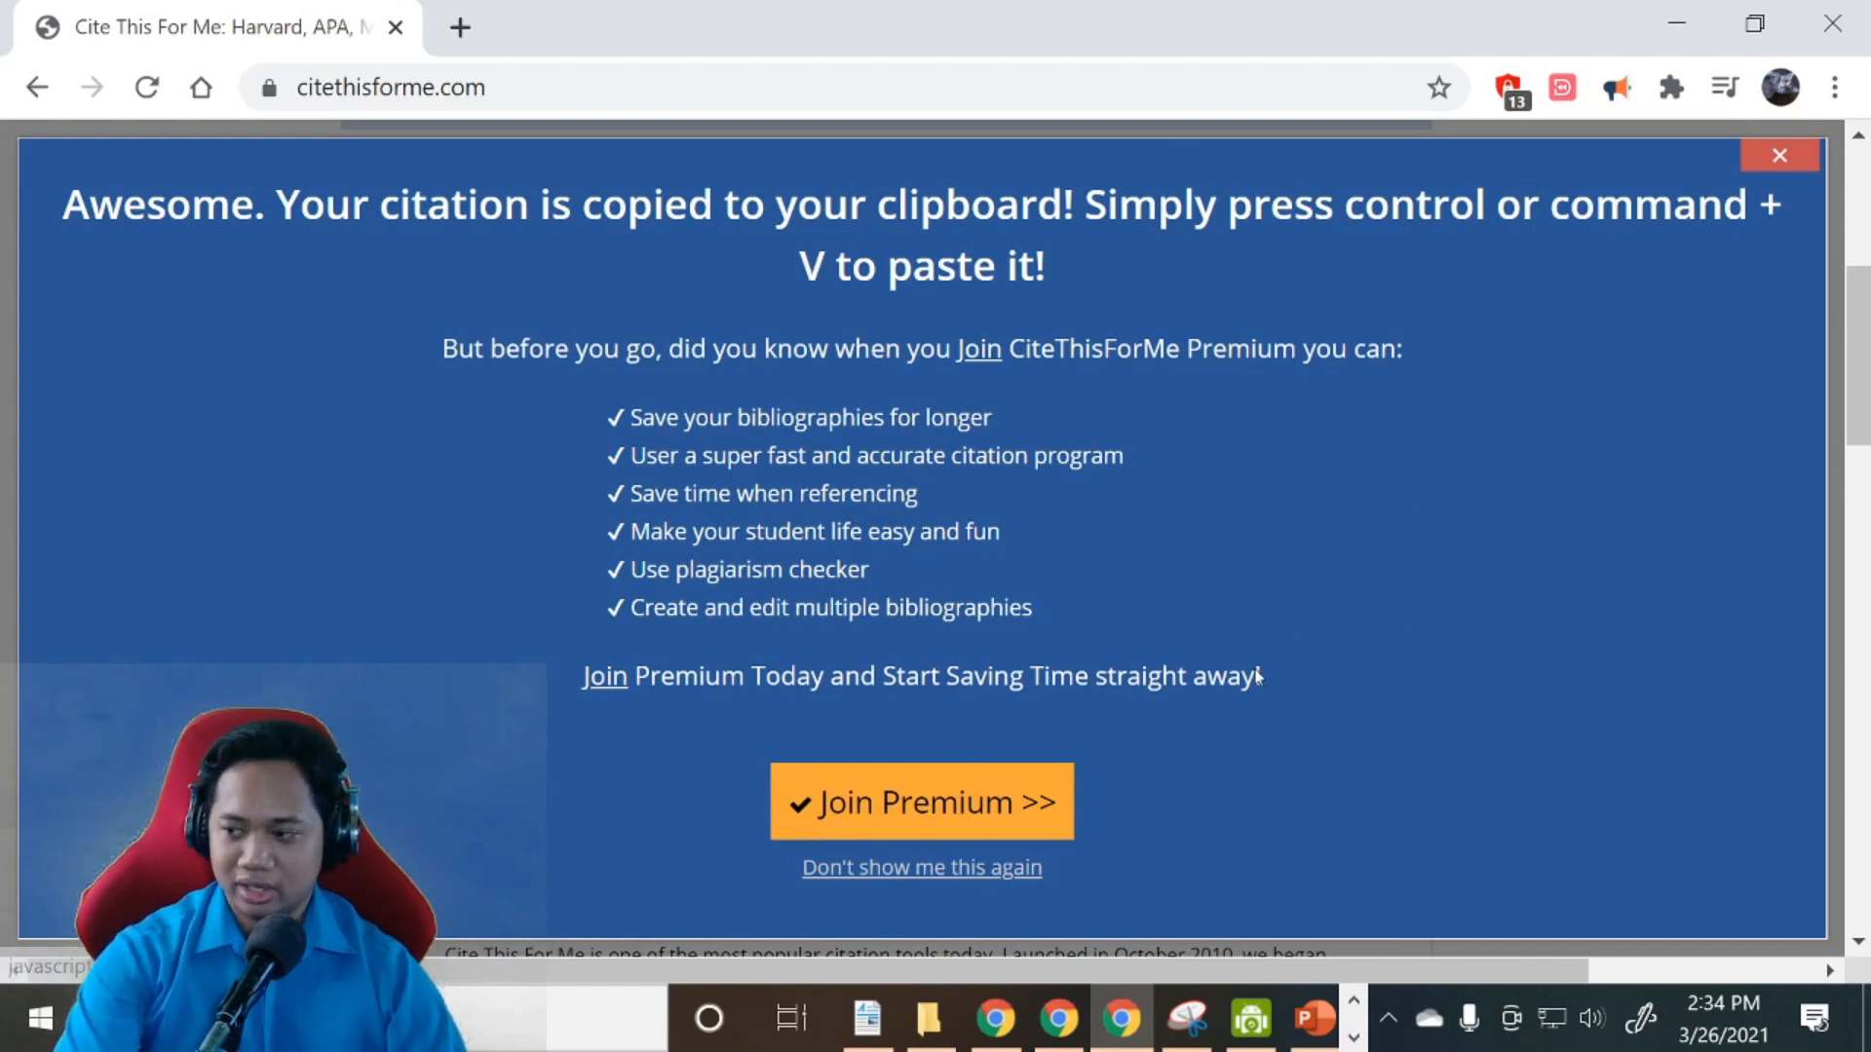
click(901, 870)
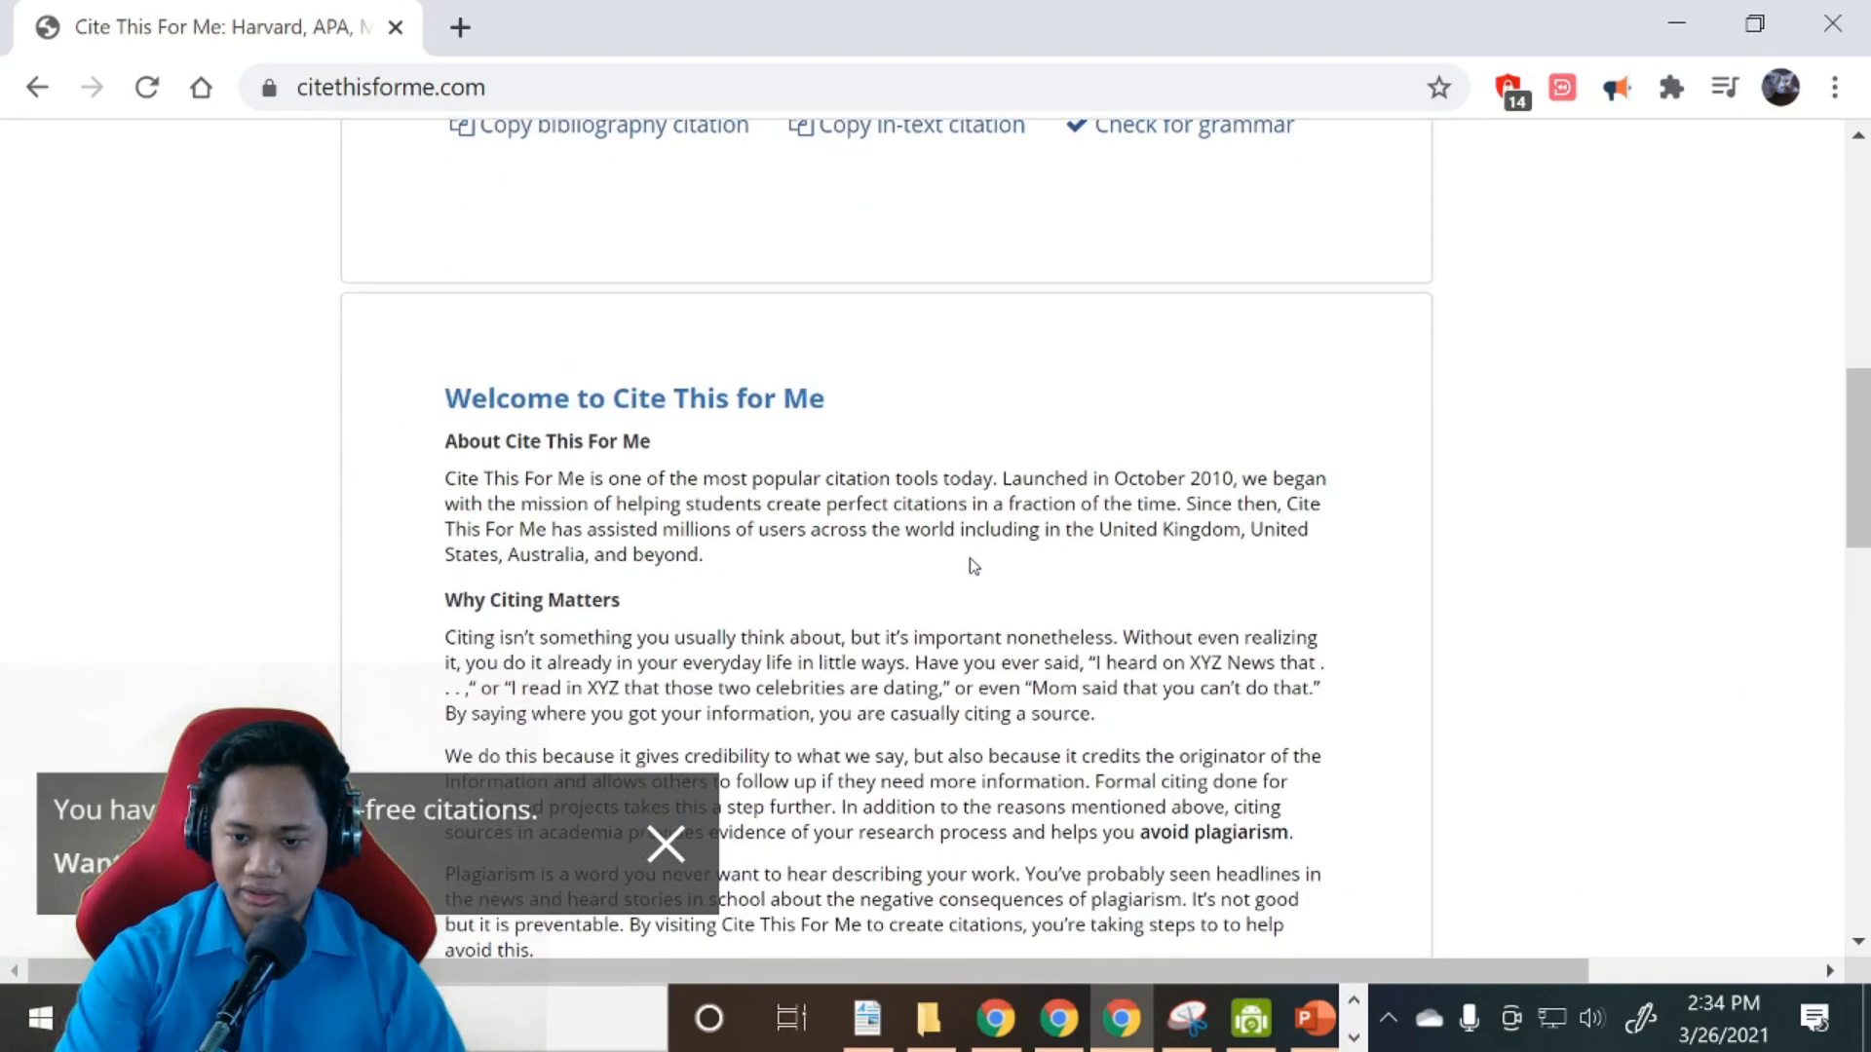
scroll(975, 566, down, 1)
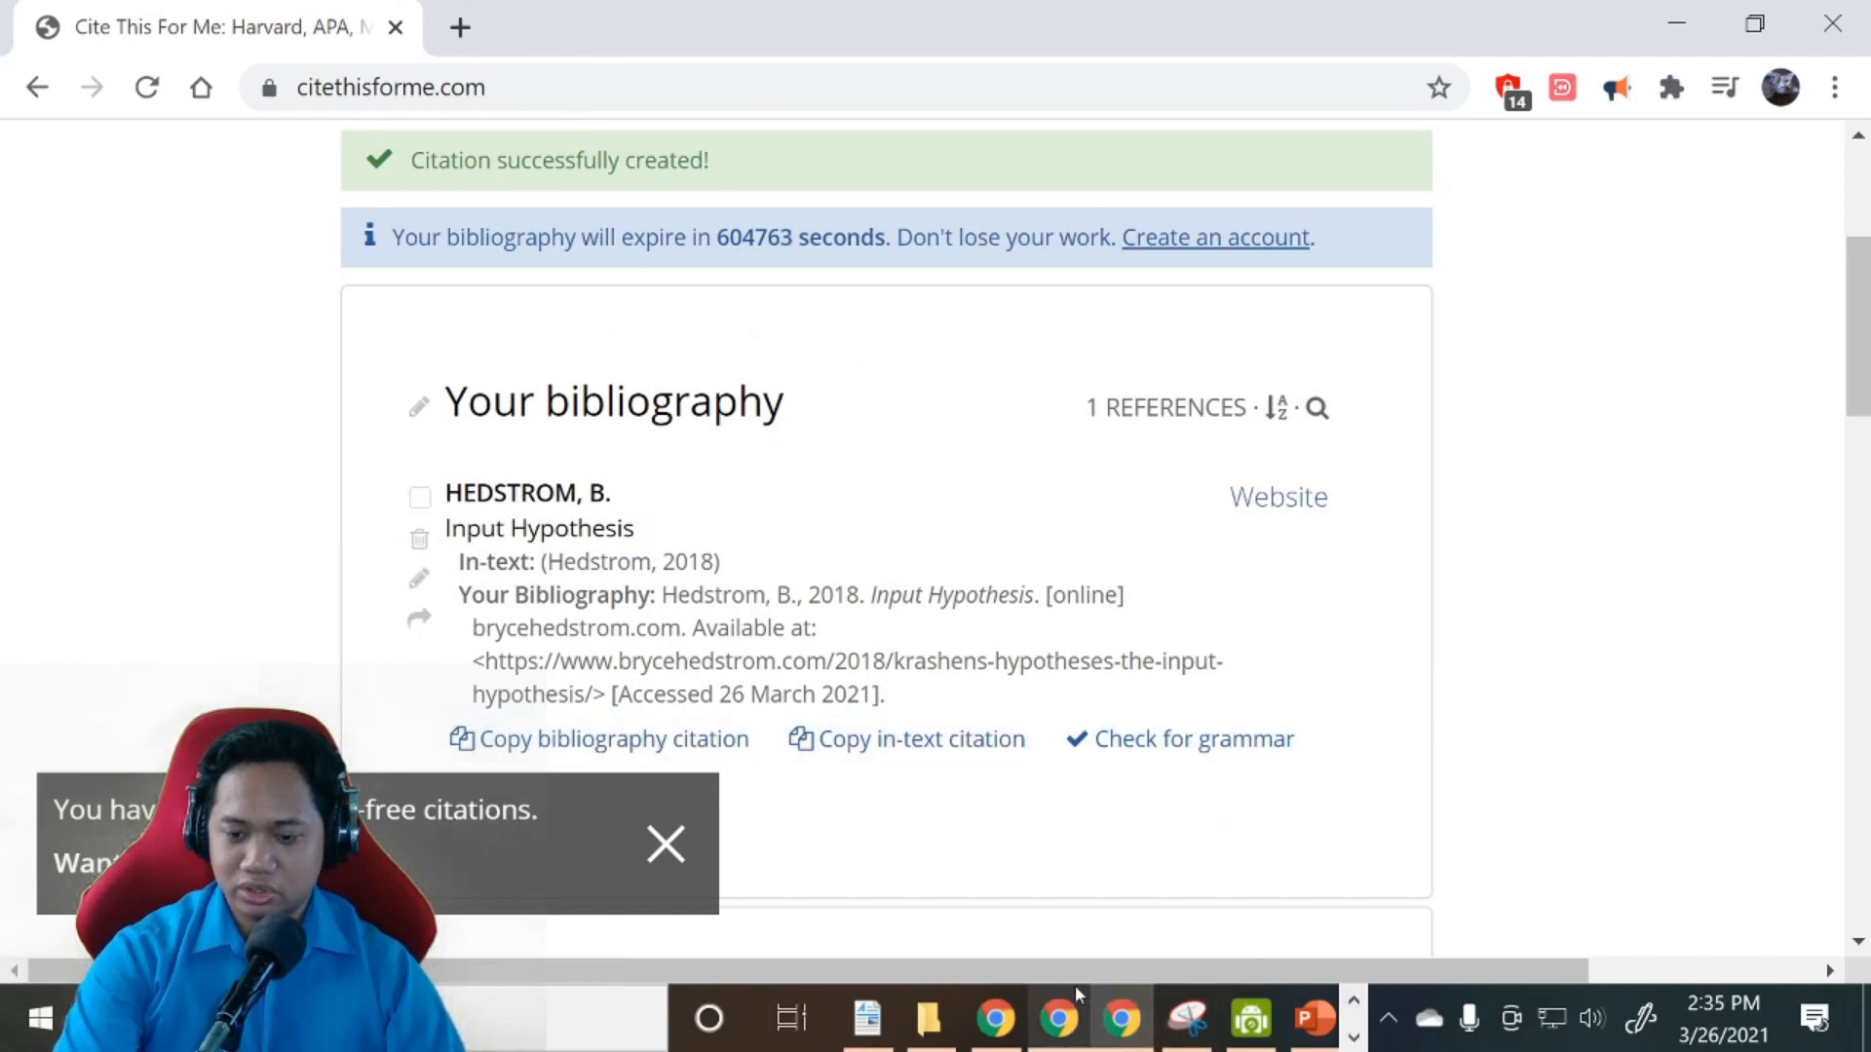
Switch to the Word document and paste the copied citation below the existing Bibliography entry
key(alt+Tab)
key(alt+Tab)
key(alt+Tab)
key(alt+Tab)
key(alt+Tab)
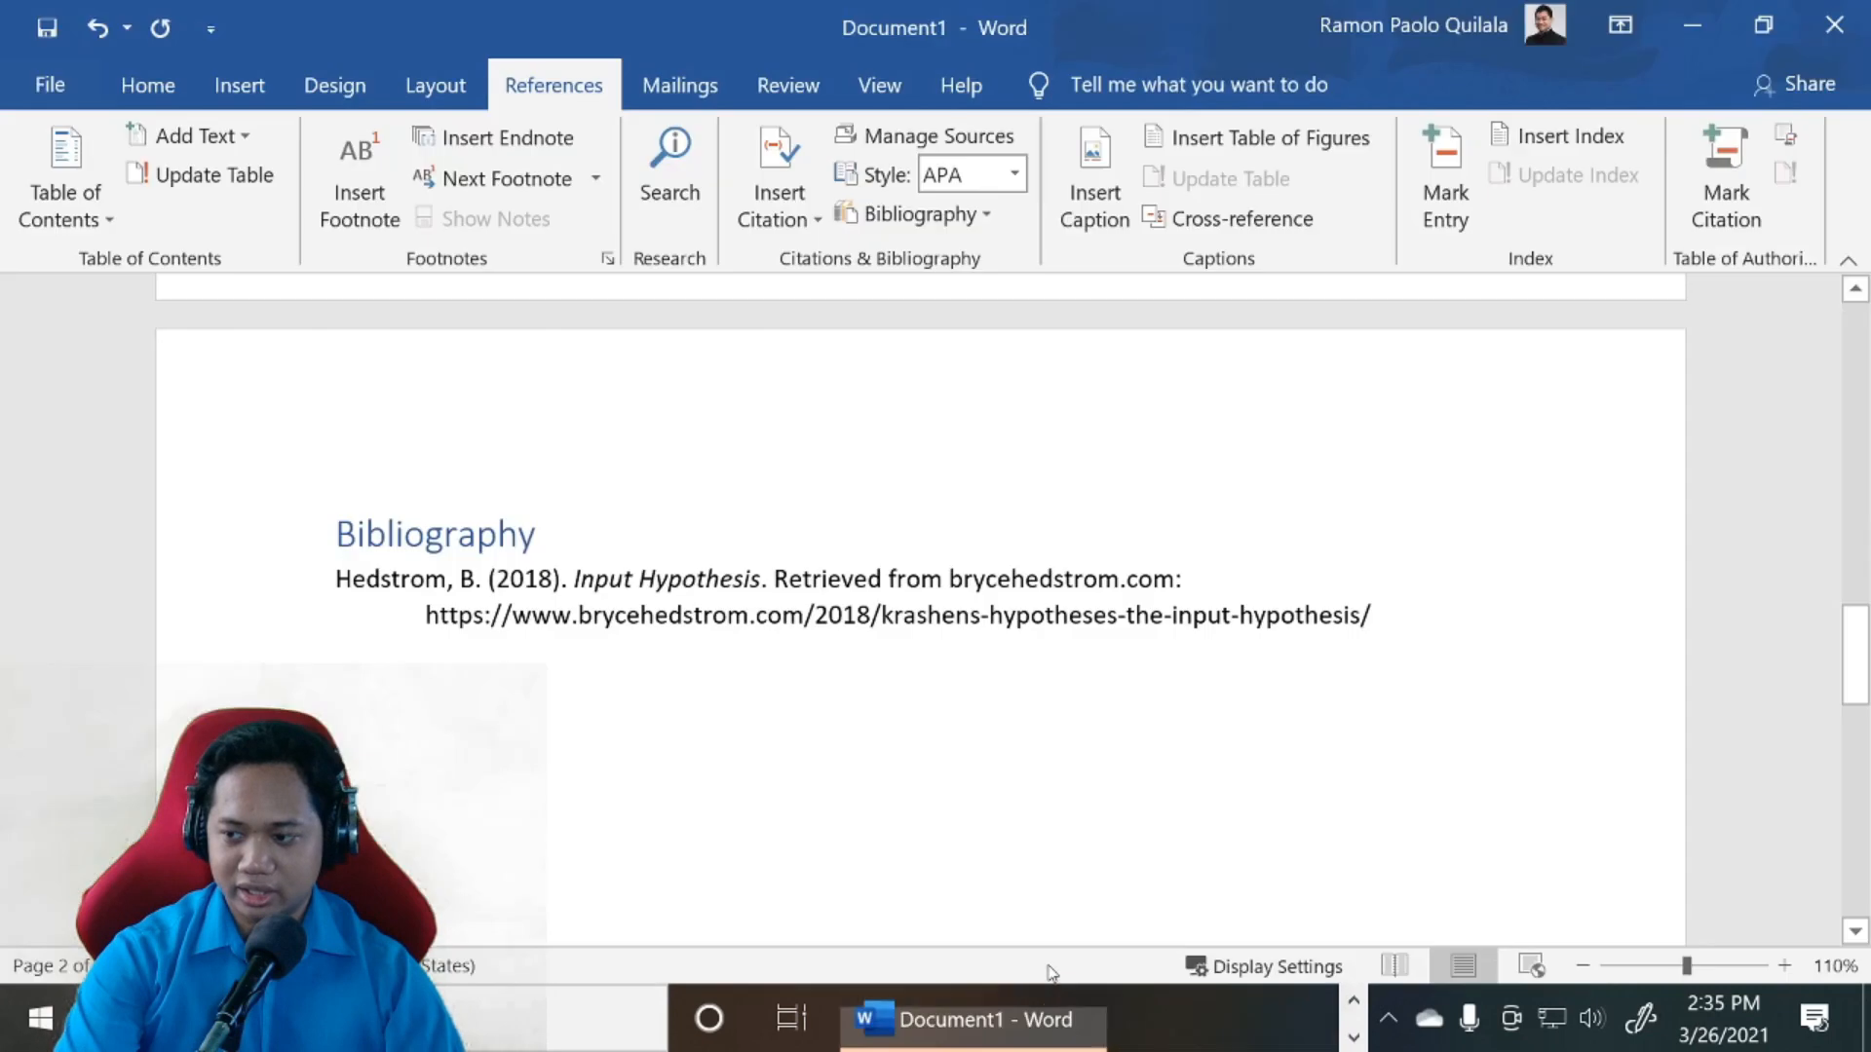
right_click(404, 798)
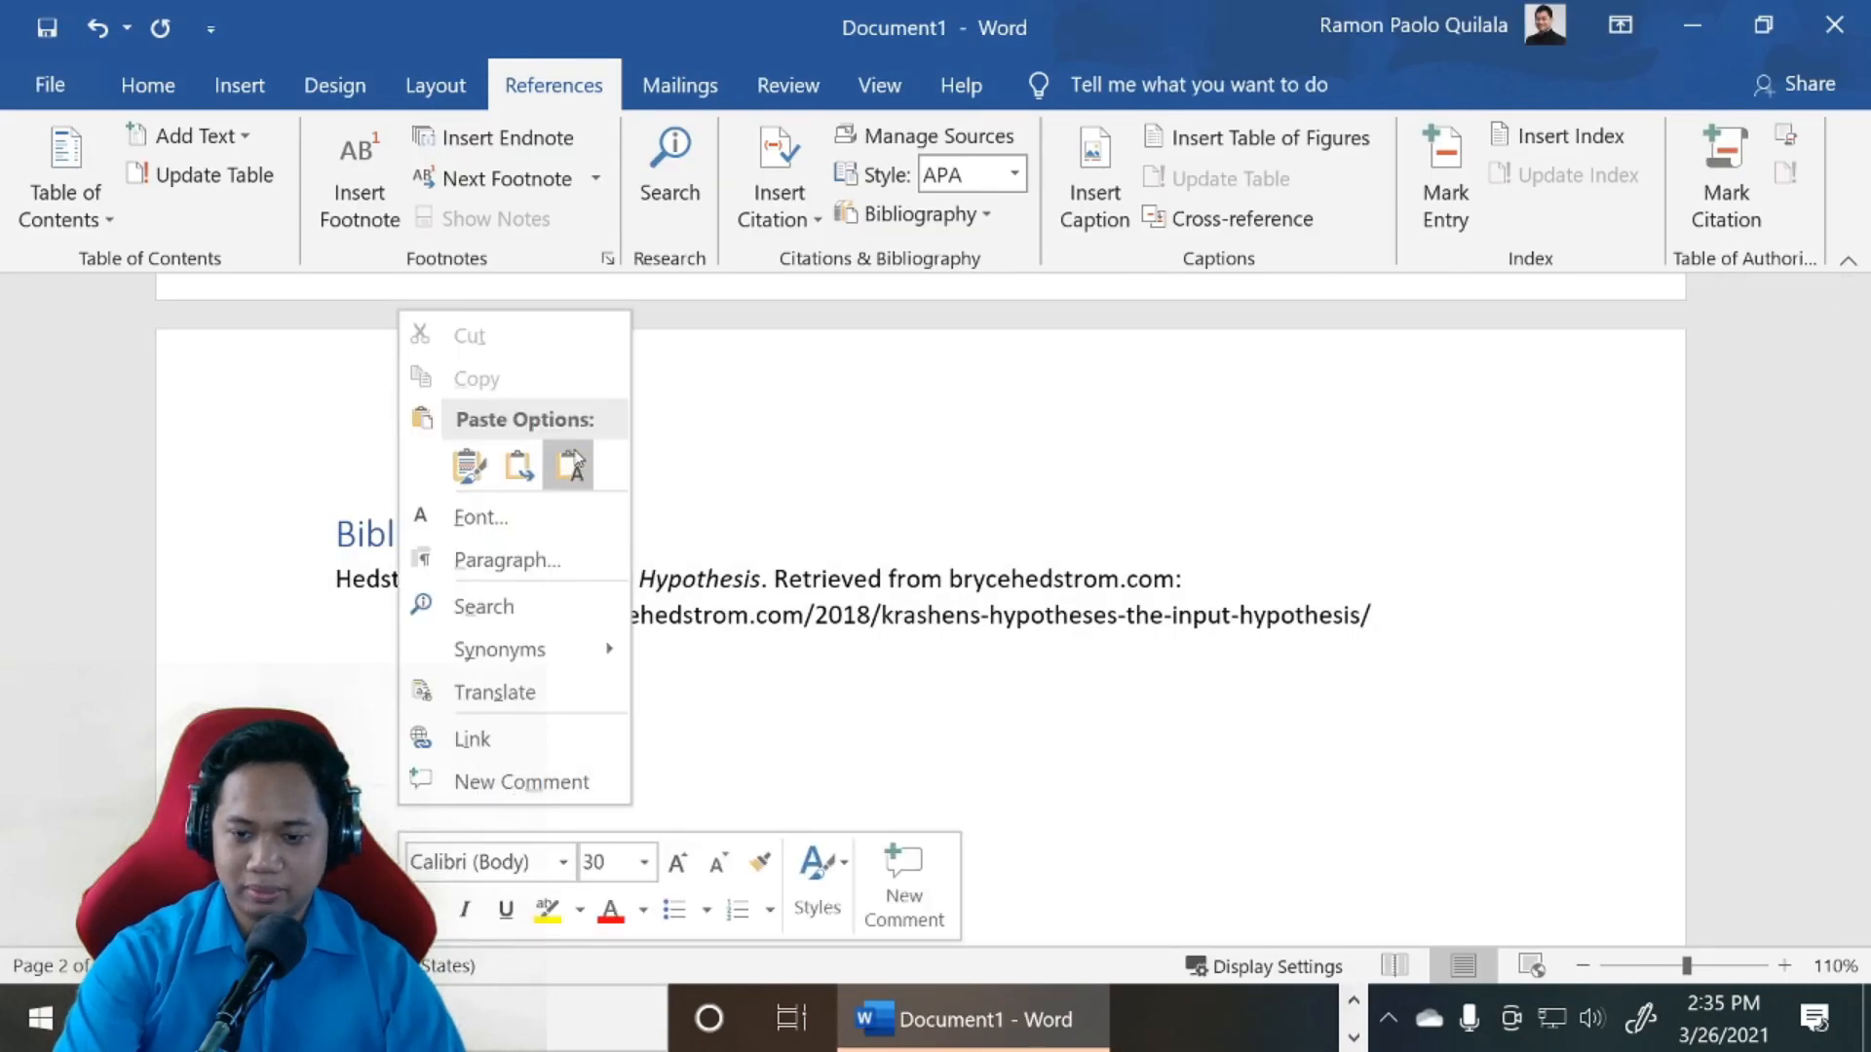
click(931, 760)
key(ctrl+v)
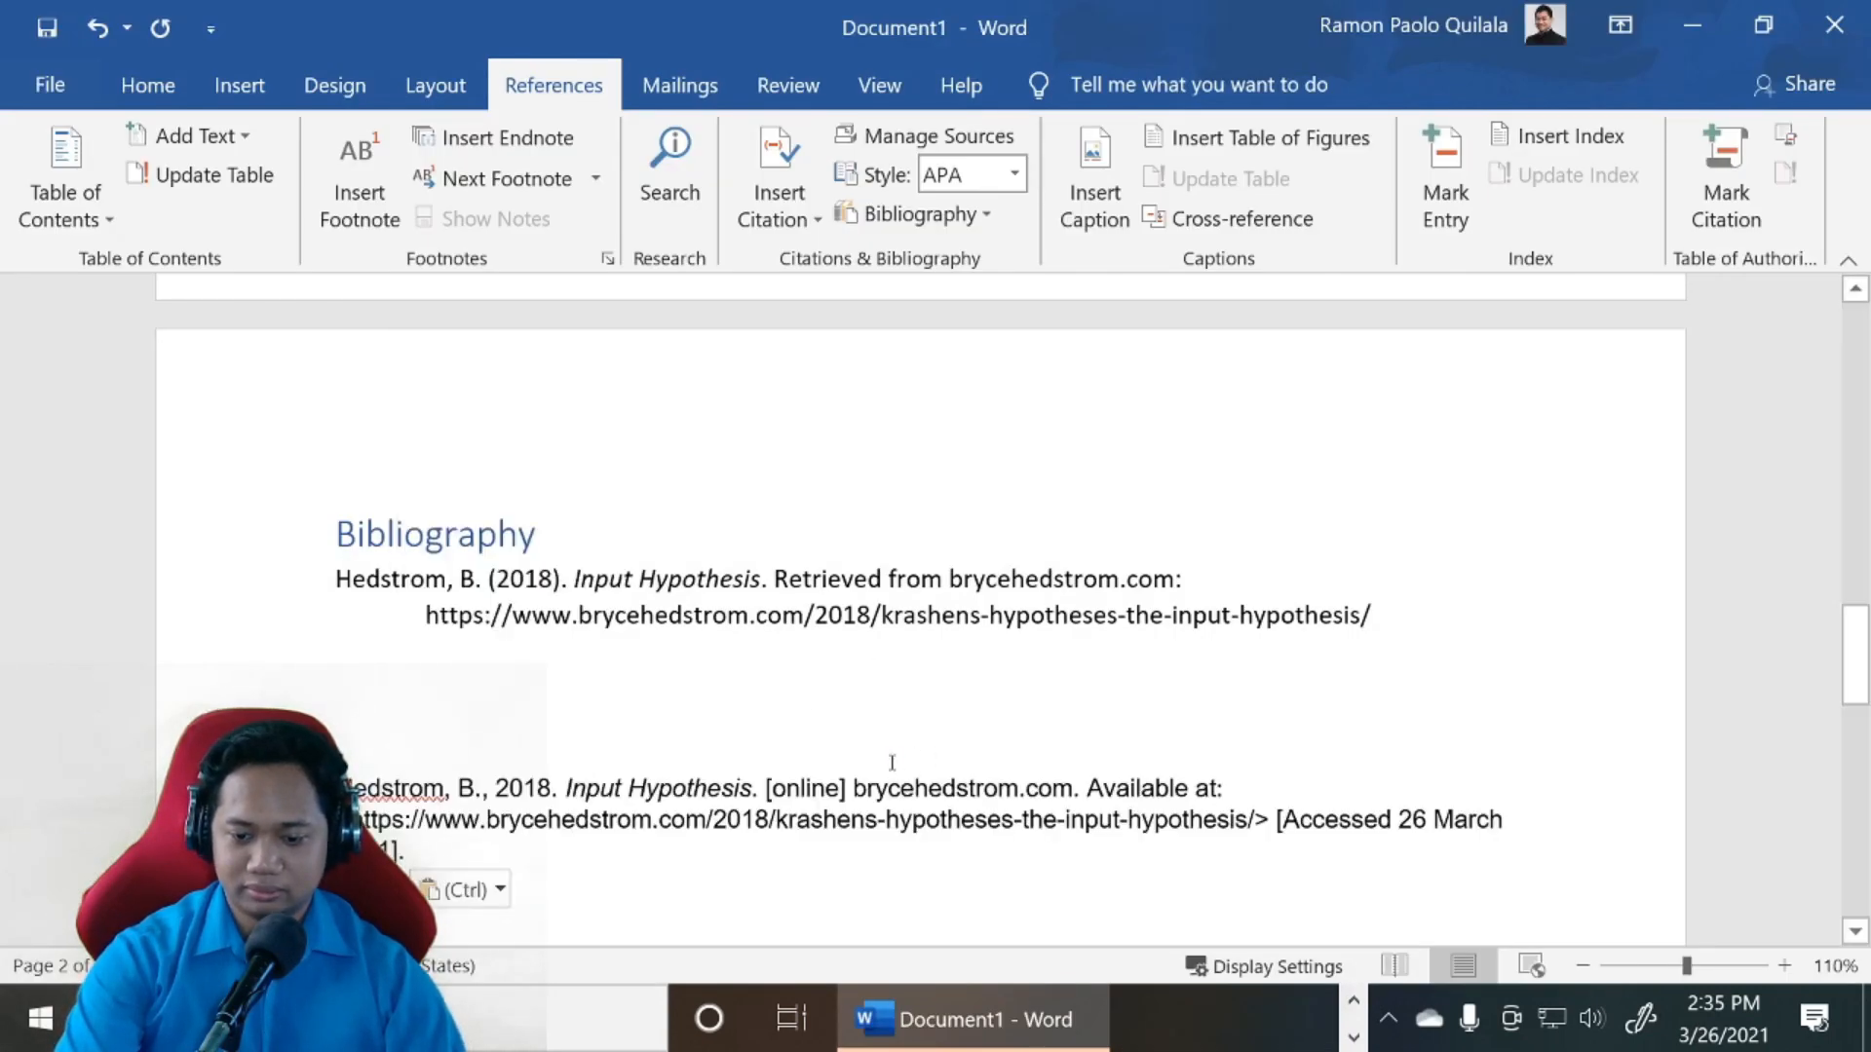
scroll(877, 780, down, 1)
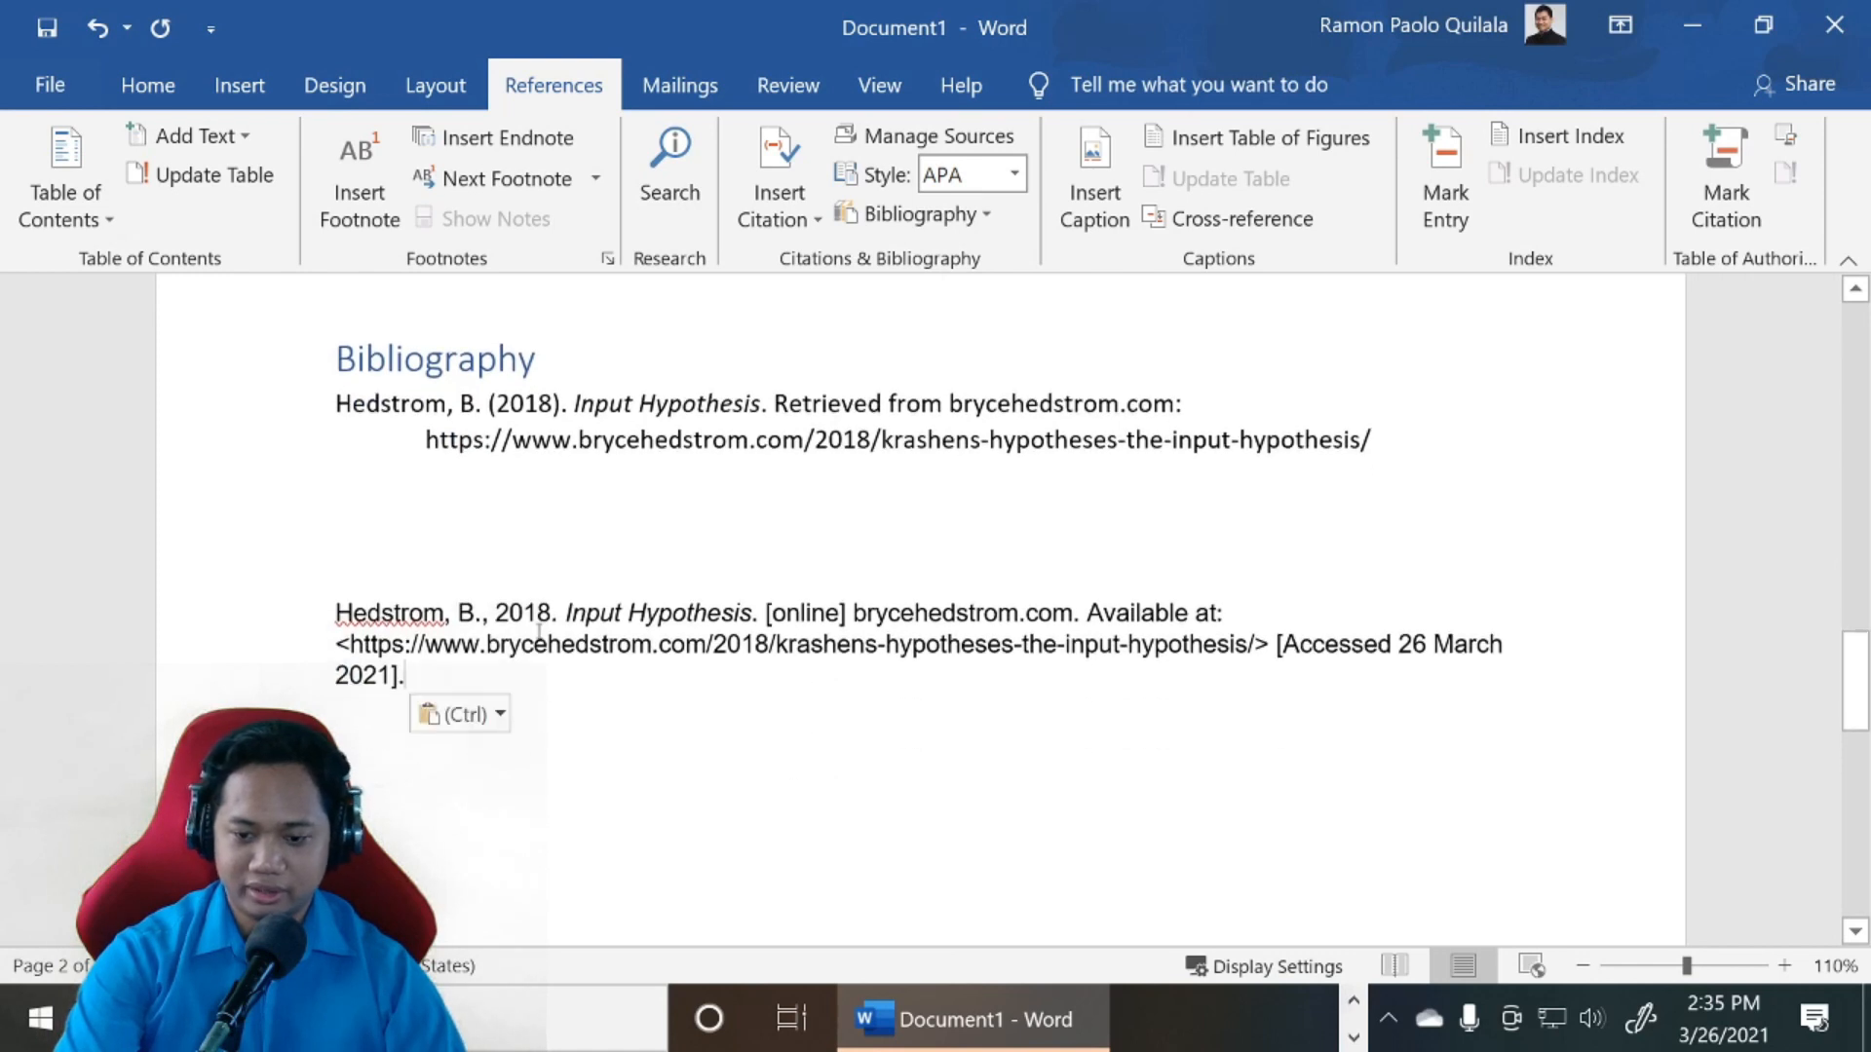
drag(568, 612, 1361, 717)
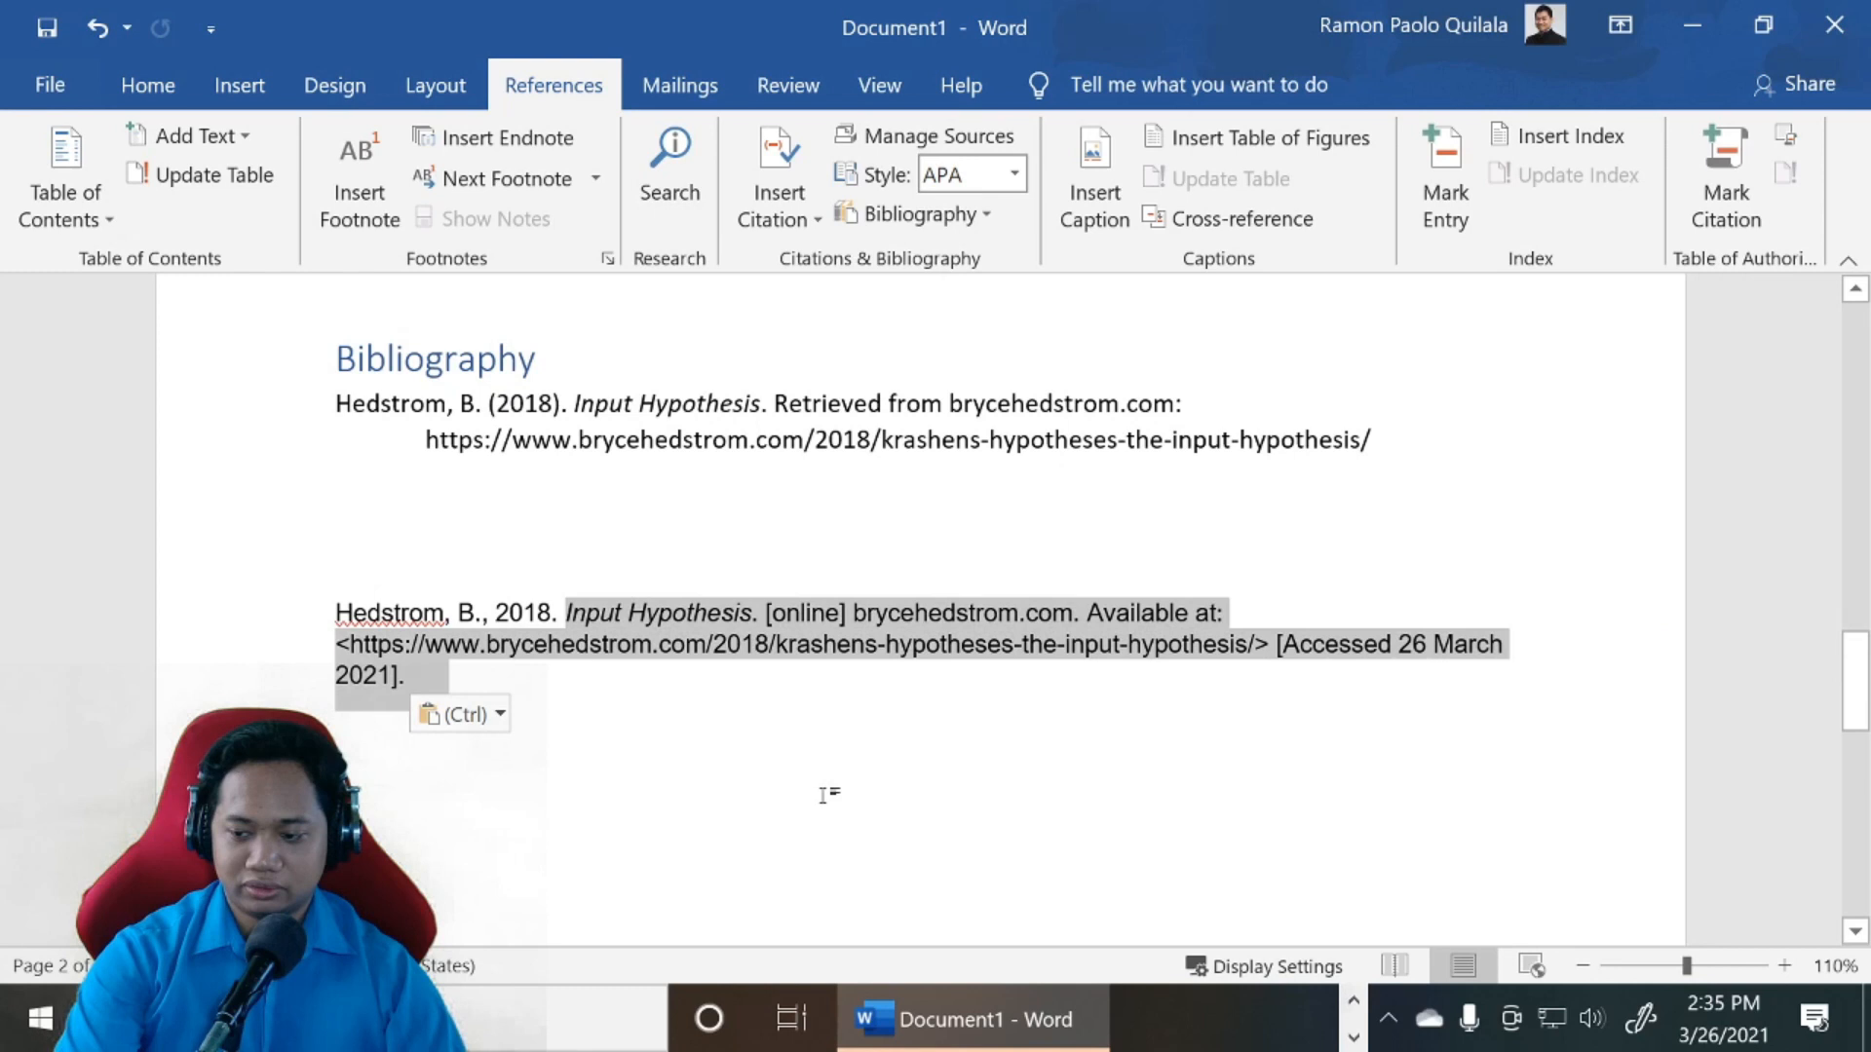
click(710, 714)
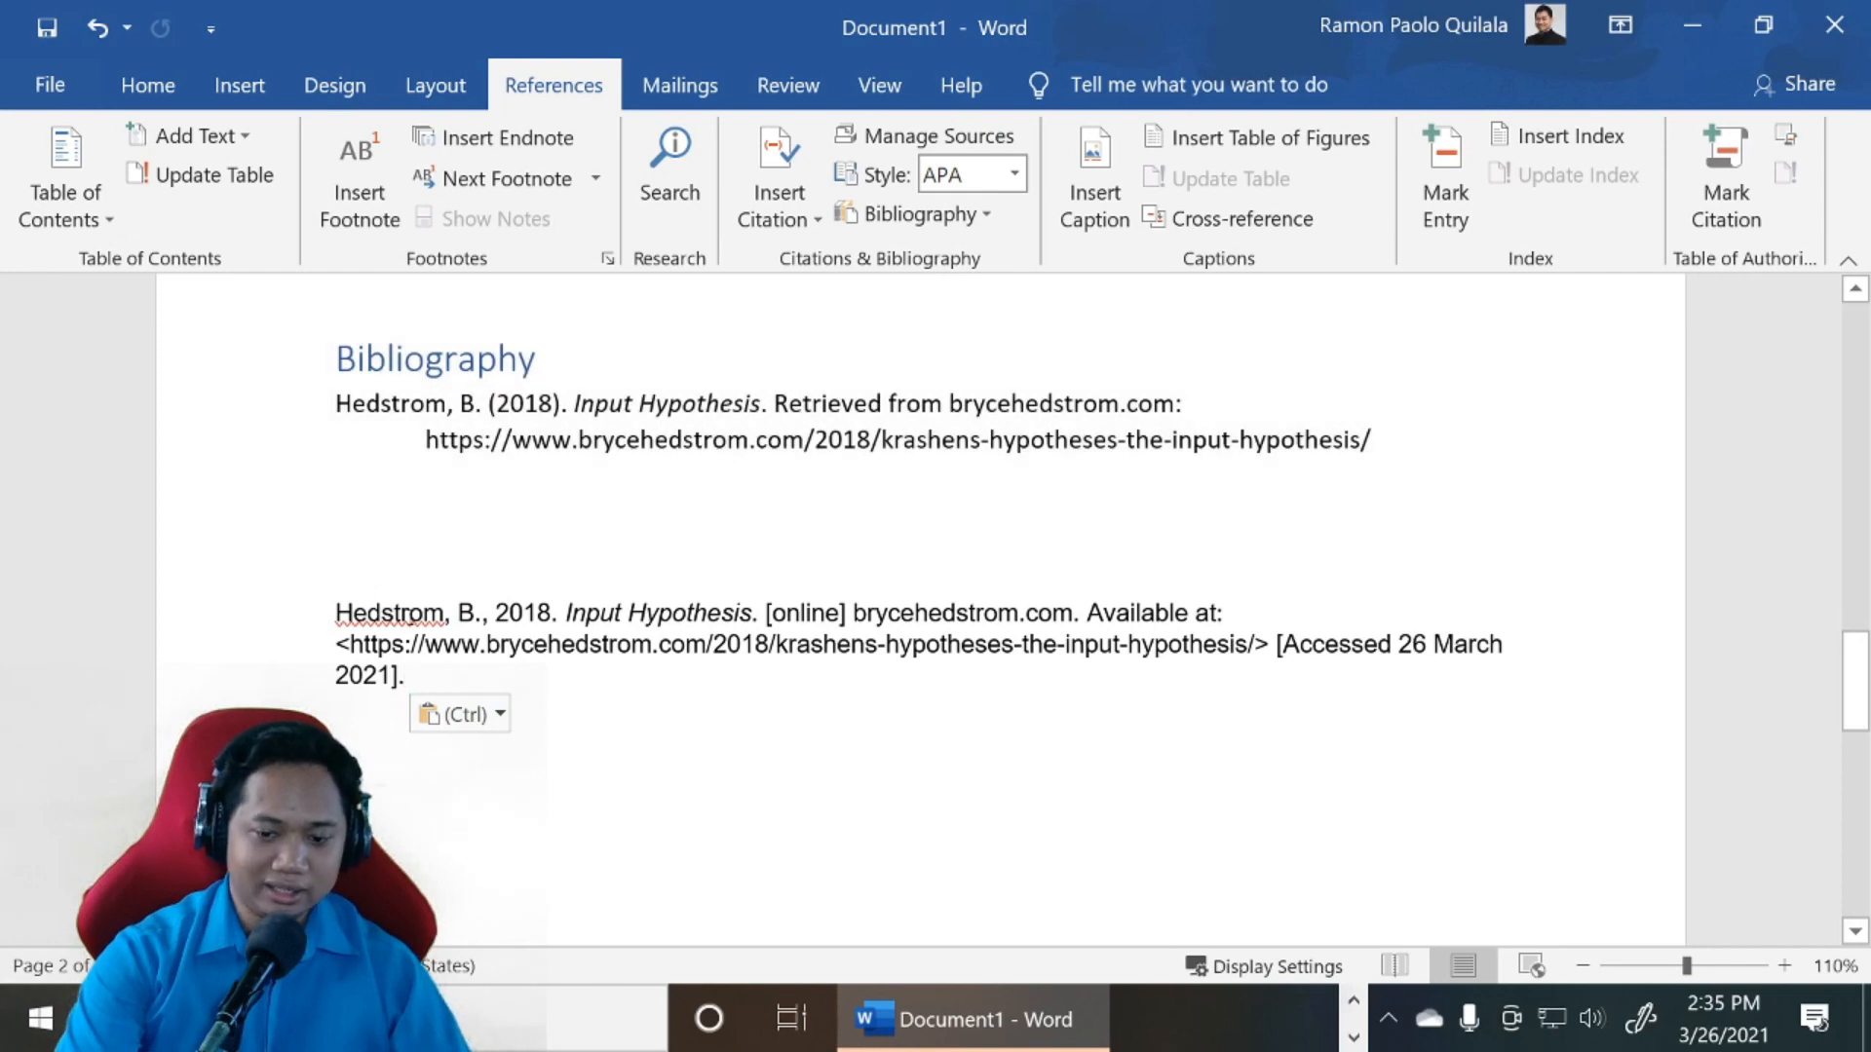
Apply a 0.5" hanging indent to the pasted Input Hypothesis citation paragraph
drag(336, 613, 488, 681)
right_click(360, 650)
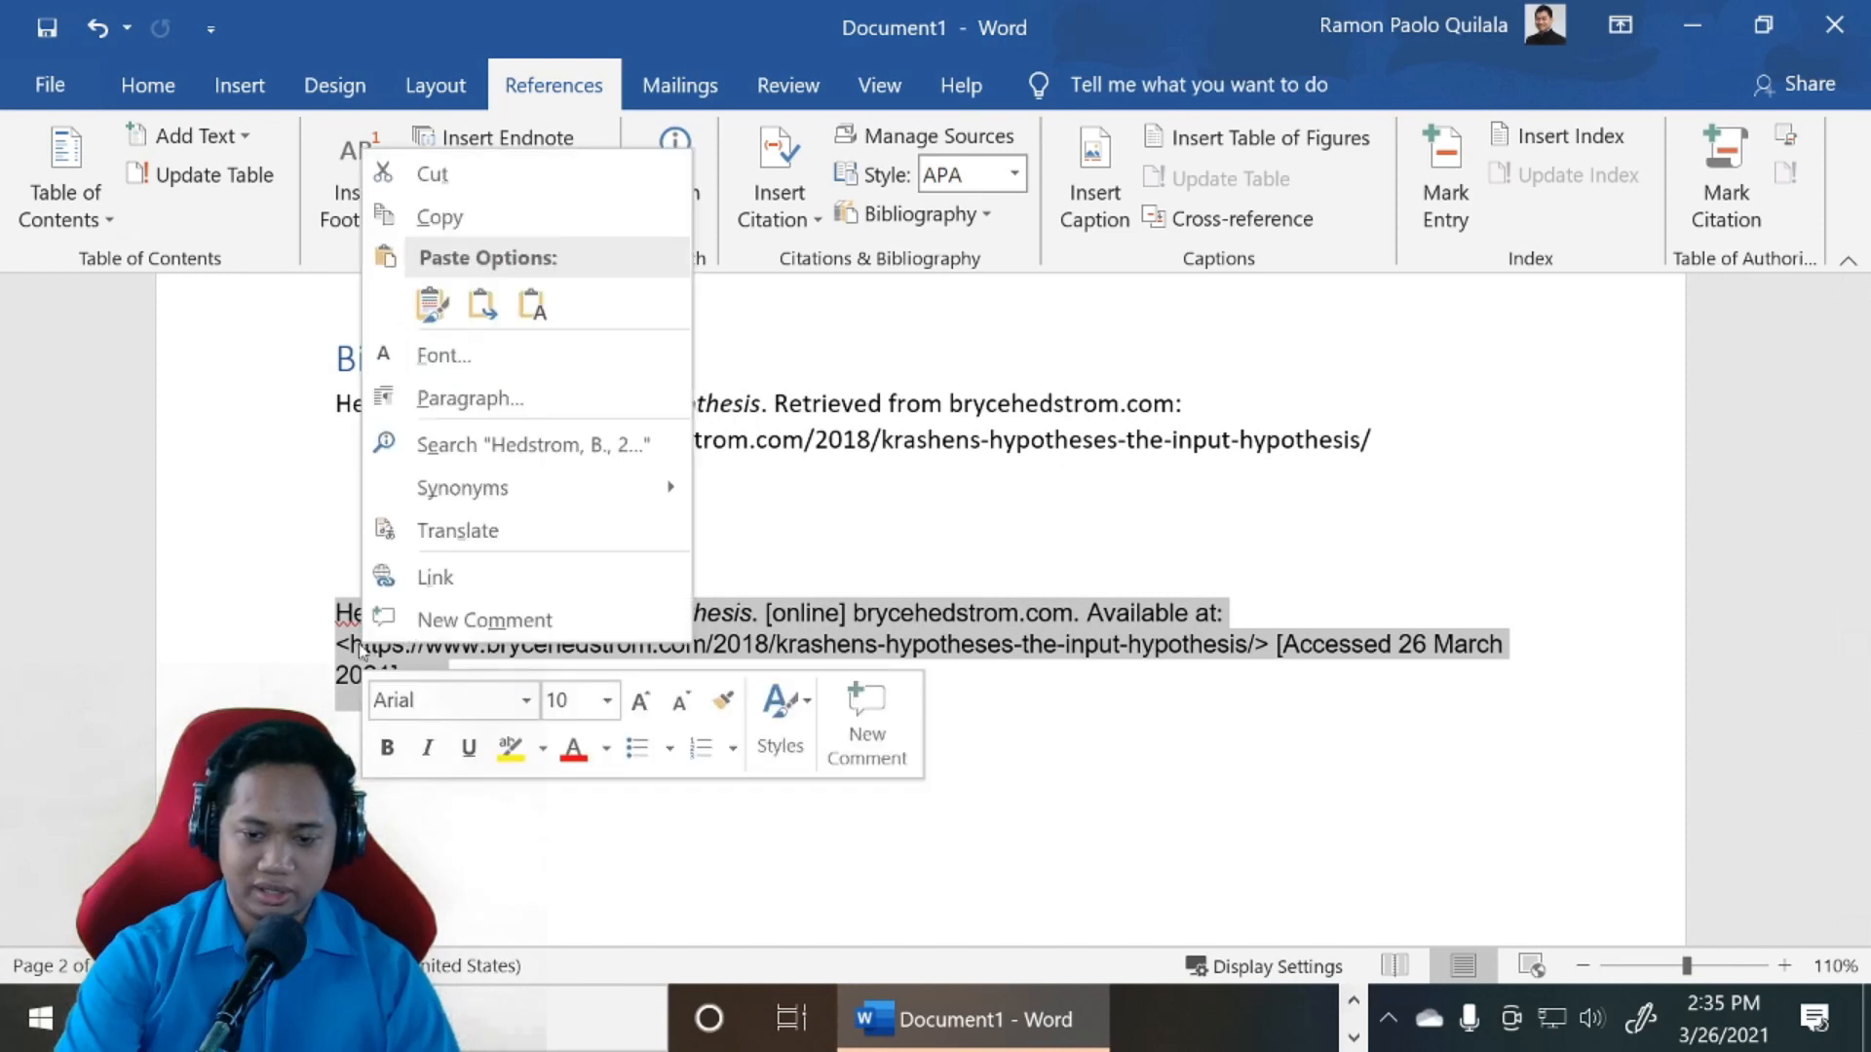
click(554, 398)
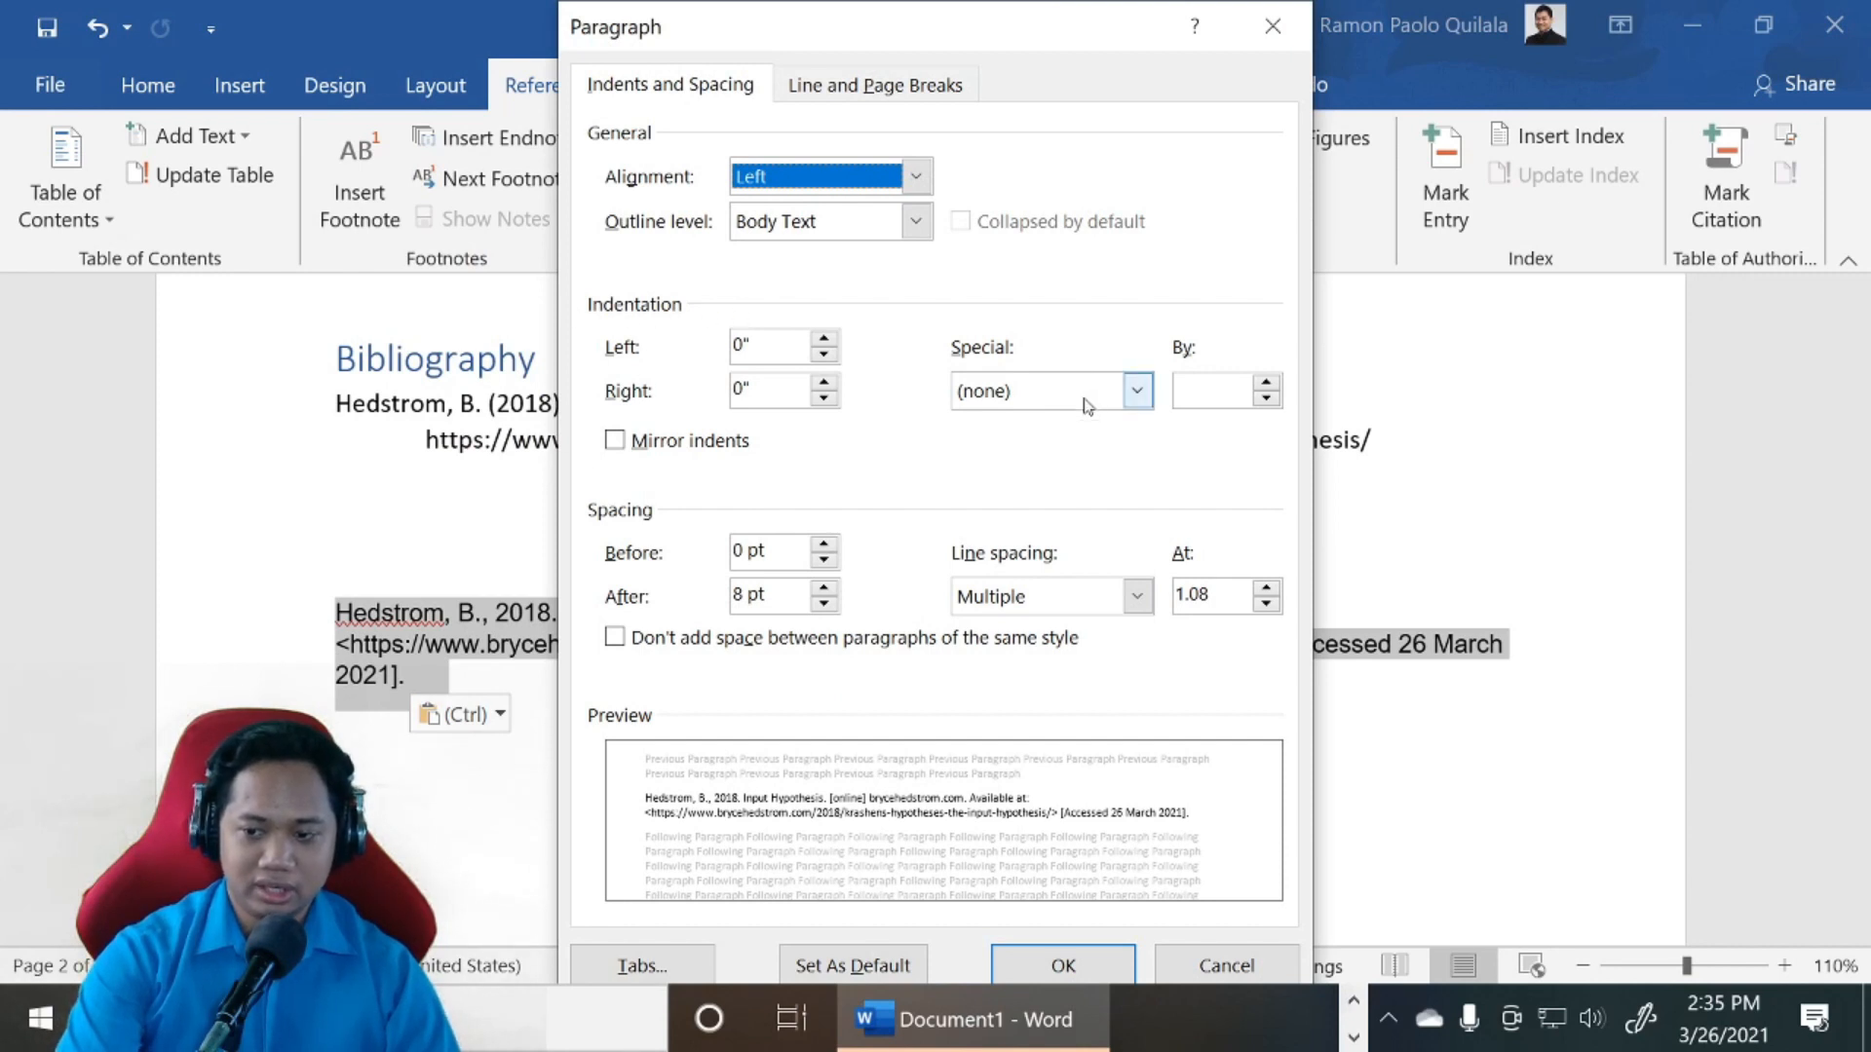
click(1035, 393)
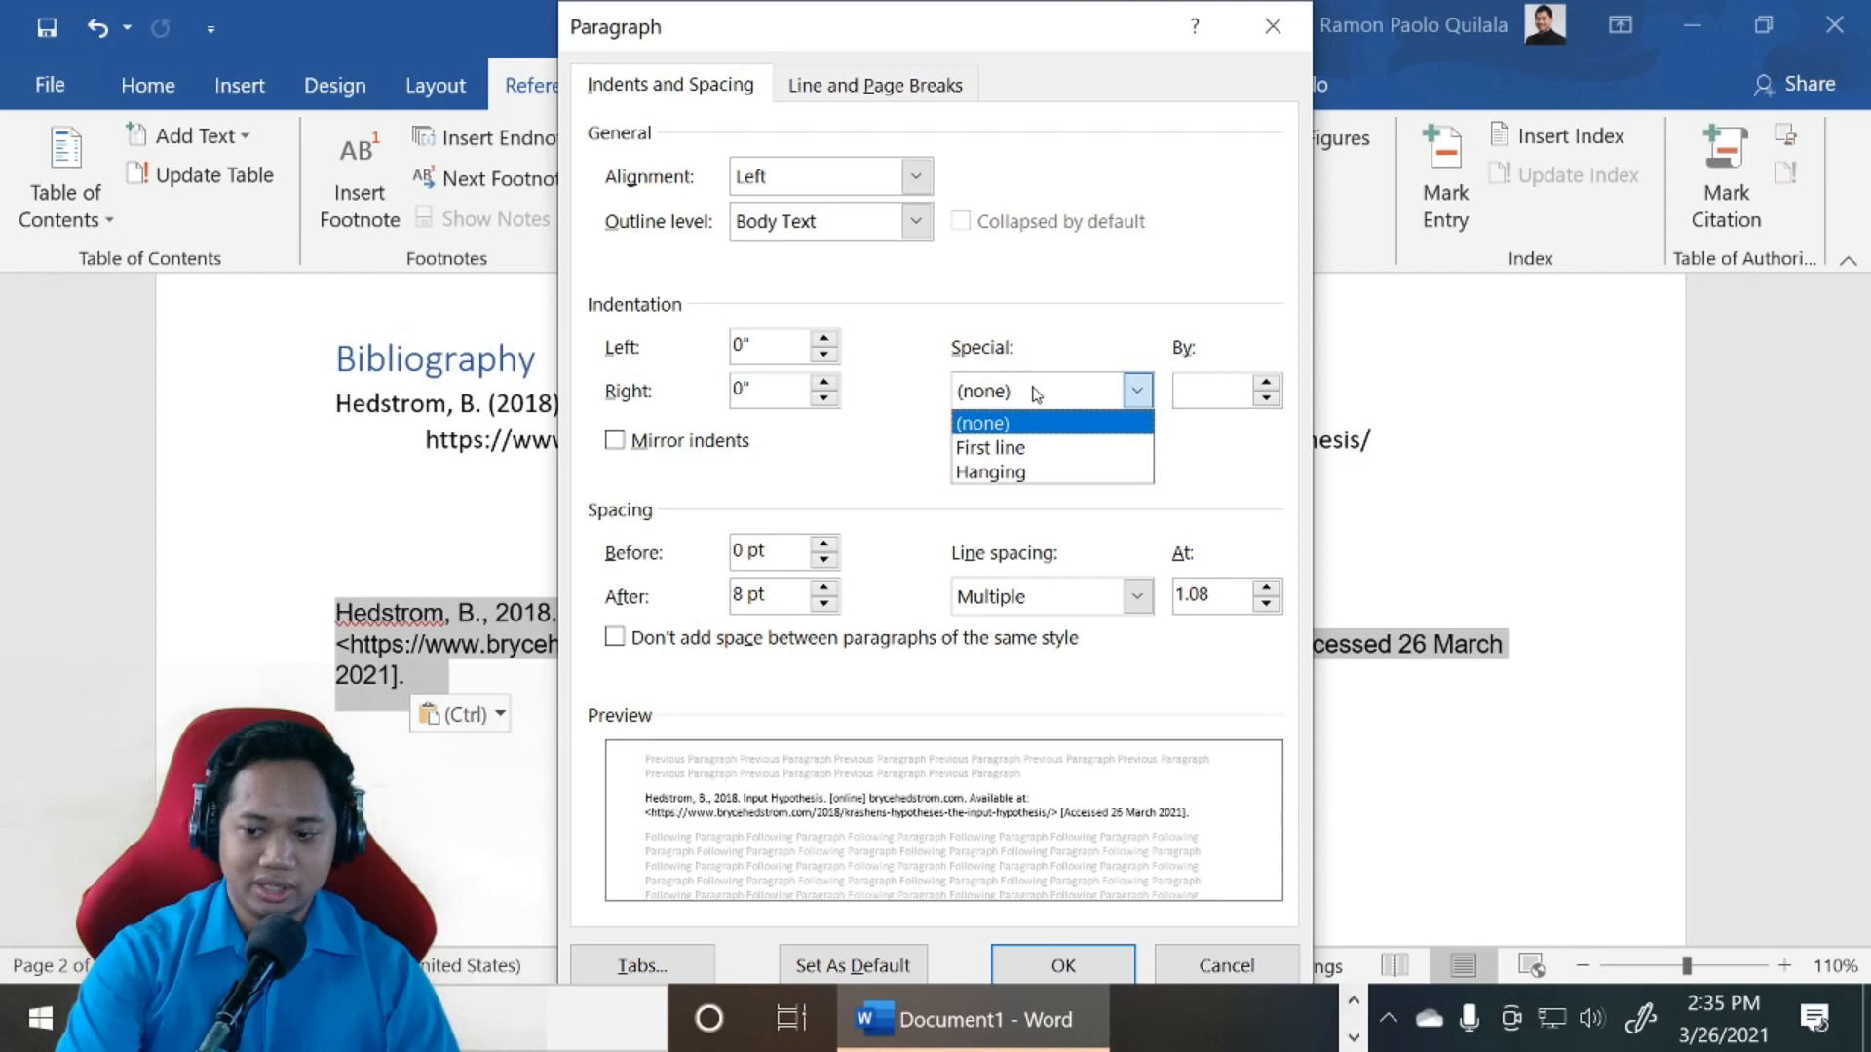
click(992, 471)
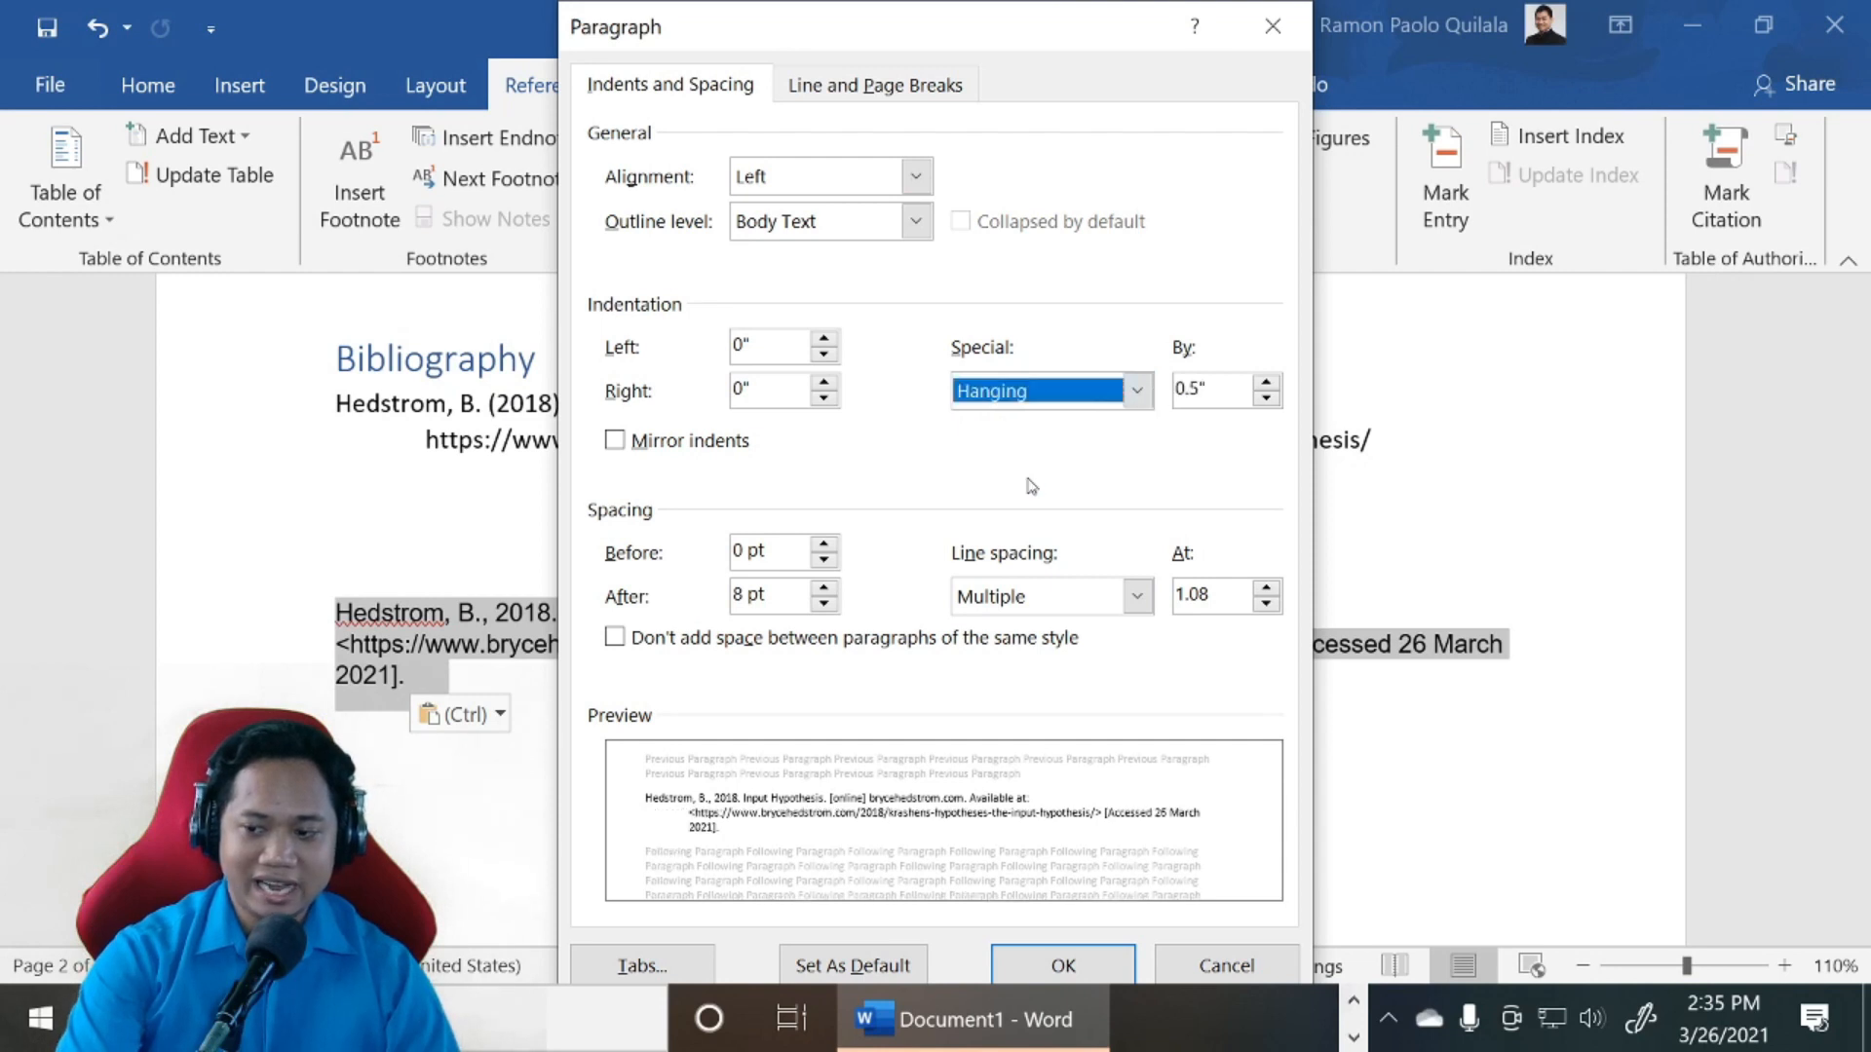
click(1063, 960)
click(608, 680)
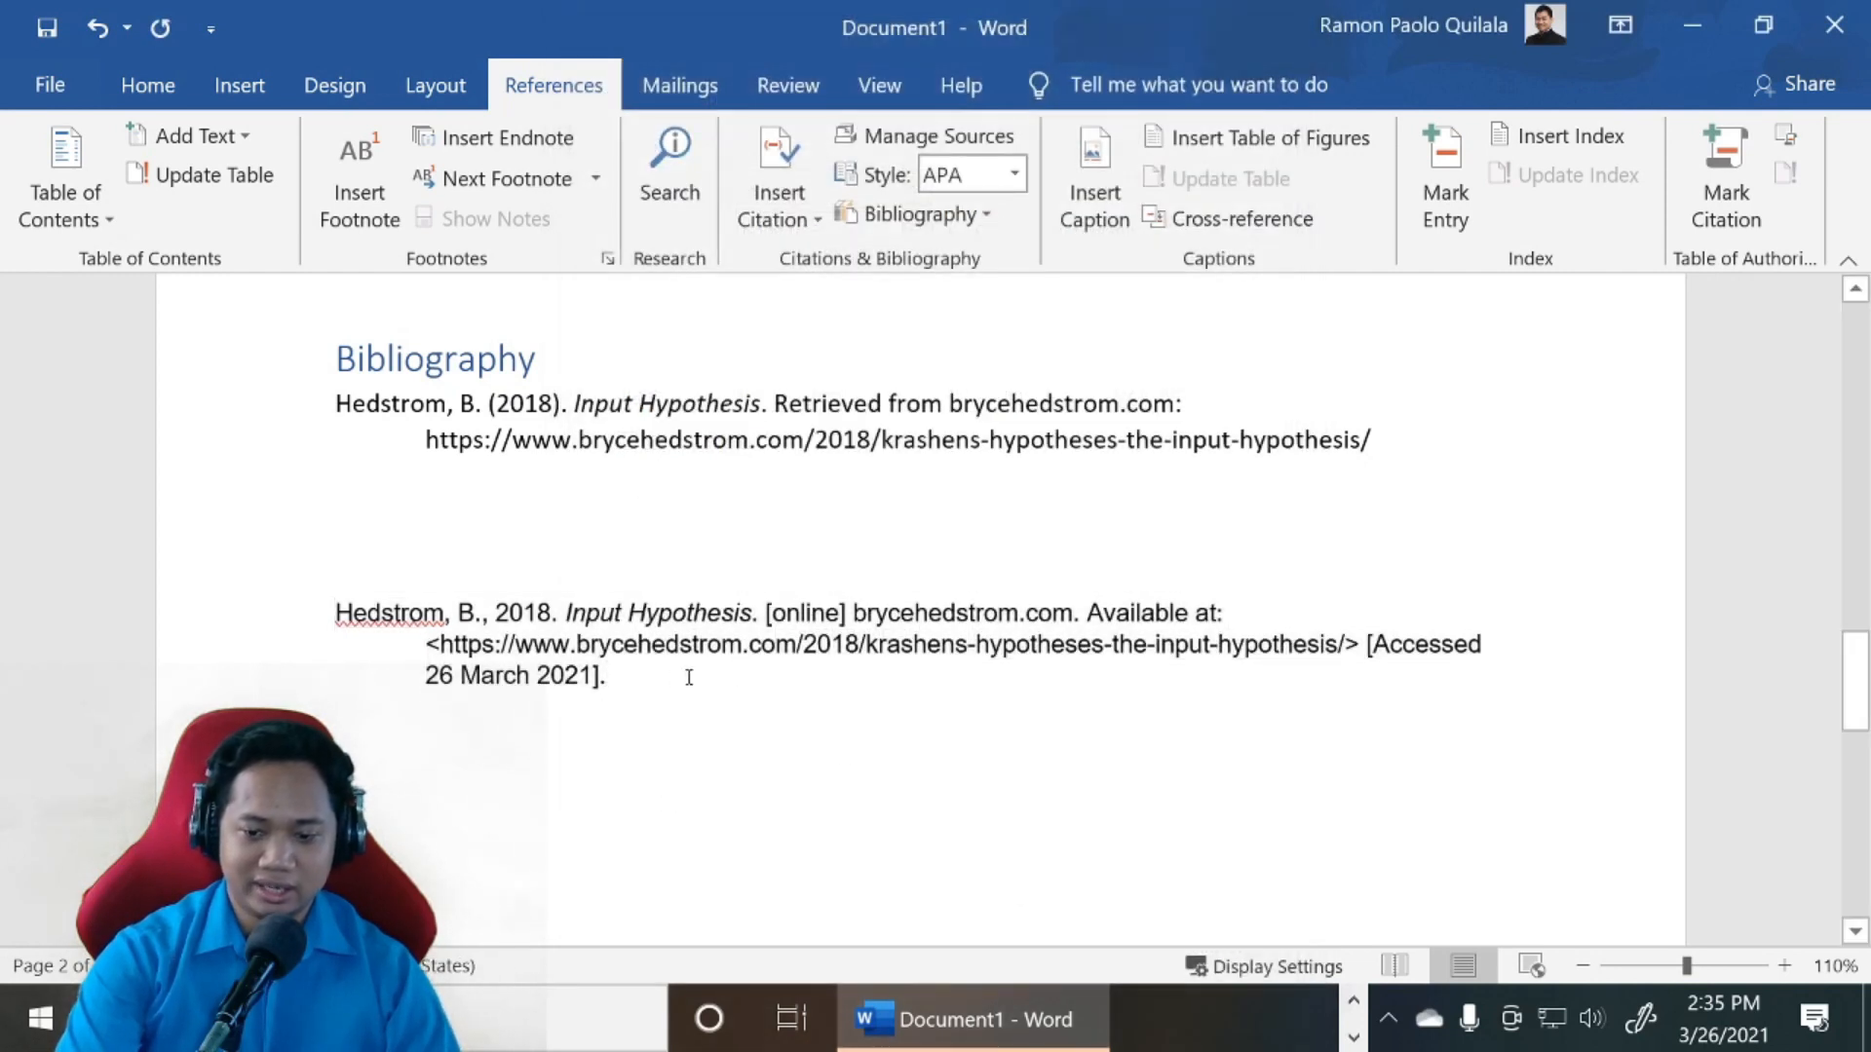